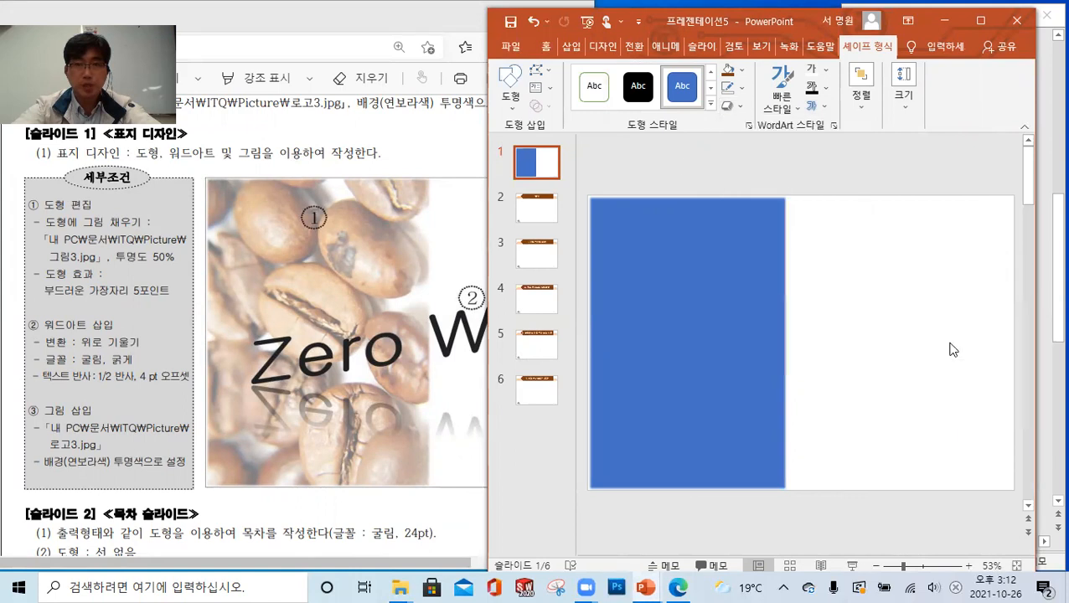
# Fill the blue rectangle on slide 1 with the picture 그림3.jpg from the ITQ Picture folder
pyautogui.click(740, 71)
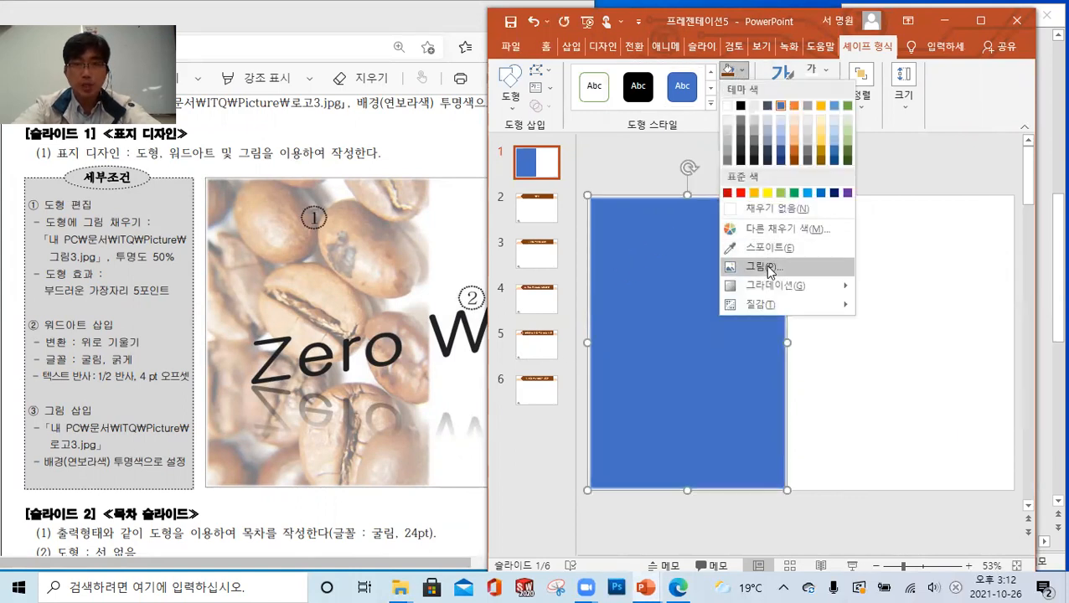
pyautogui.click(764, 267)
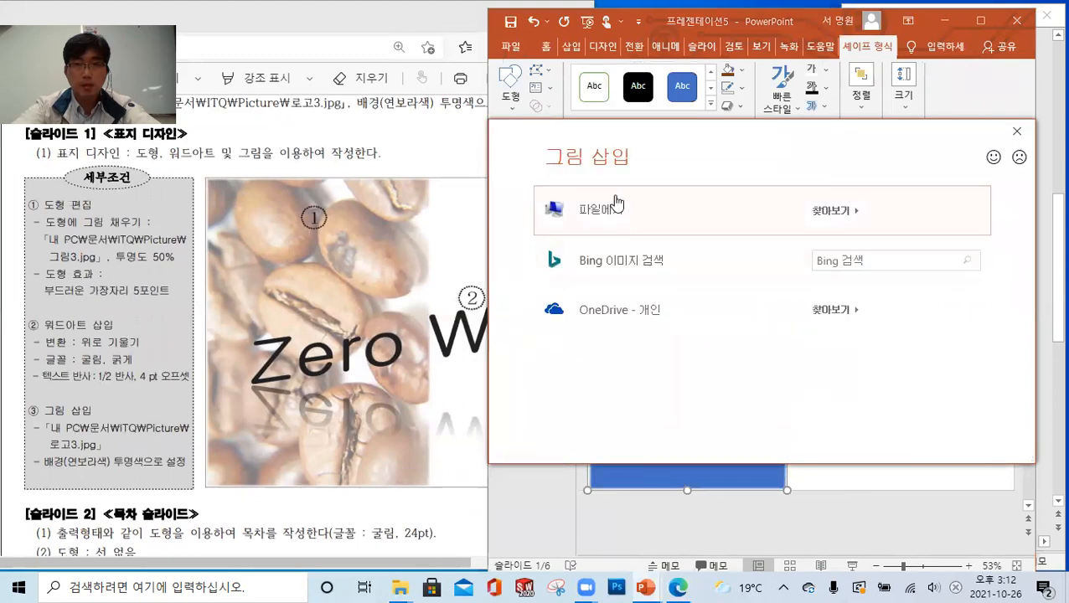
pyautogui.click(619, 201)
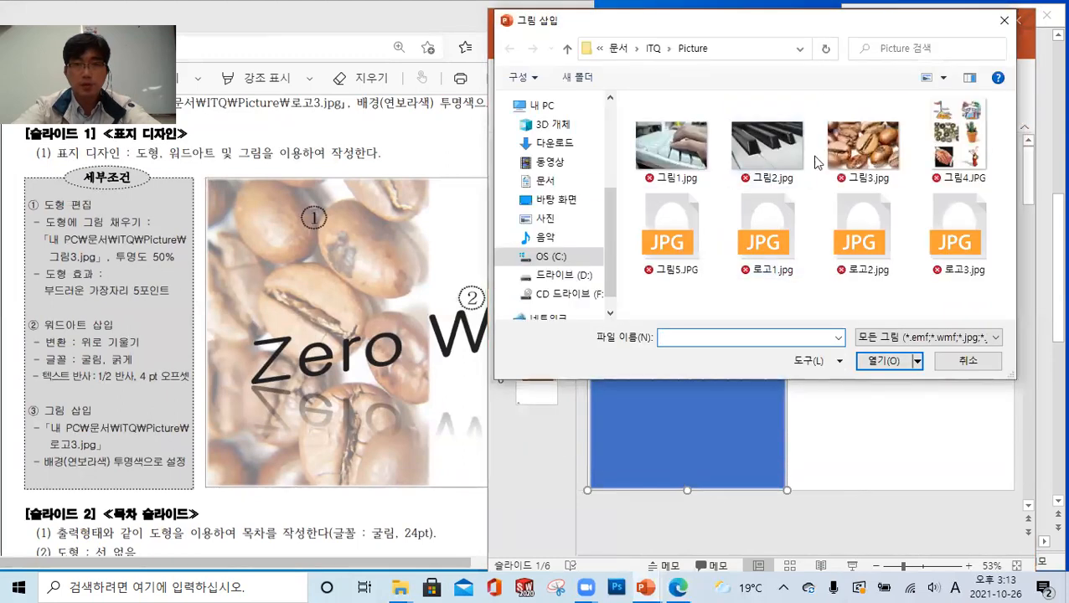
pyautogui.click(859, 147)
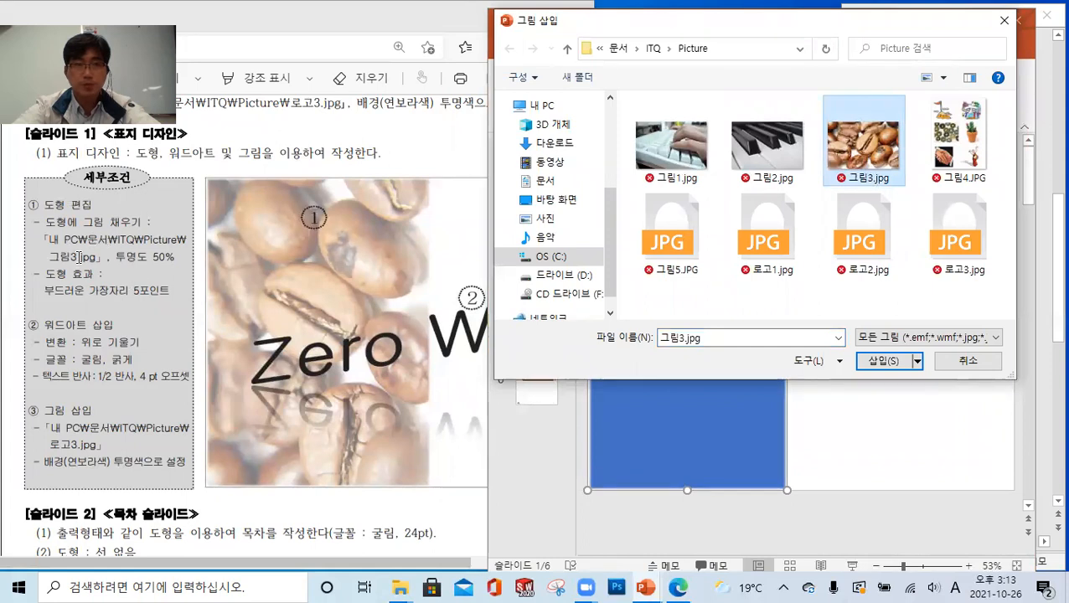
pyautogui.moveTo(49, 257); pyautogui.dragTo(176, 258)
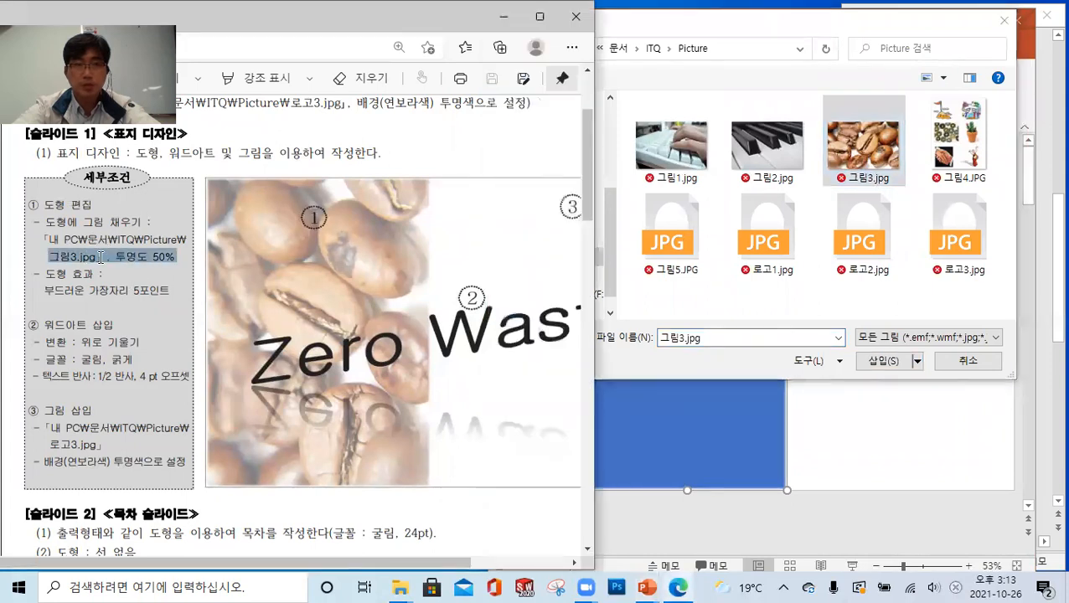
pyautogui.click(867, 150)
pyautogui.click(881, 360)
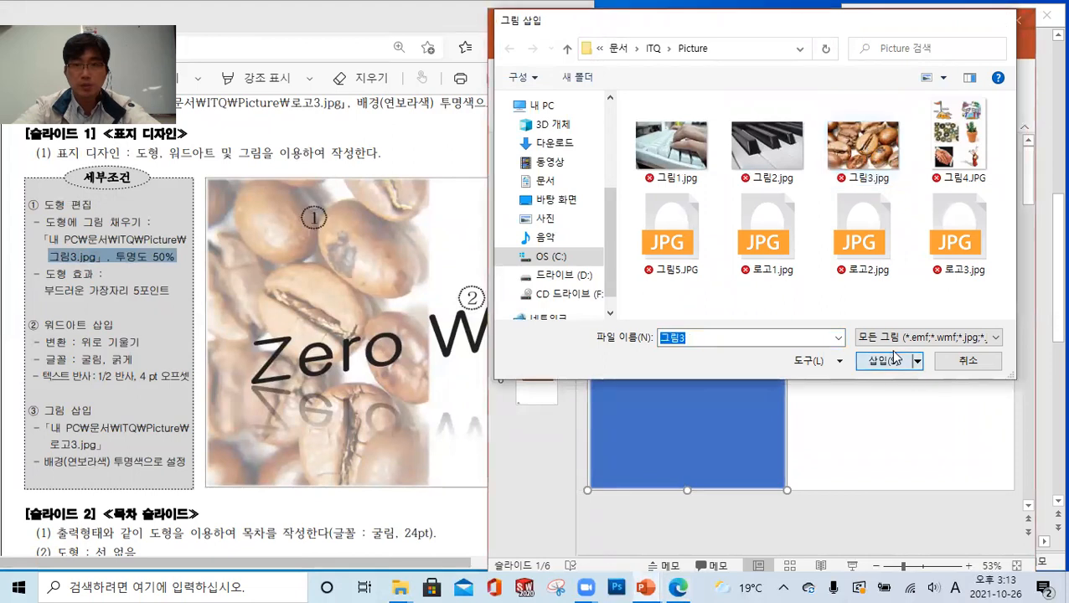
# Set the transparency of the rectangle's picture fill to 50%, close the format settings and deselect the shape
pyautogui.rightClick(689, 293)
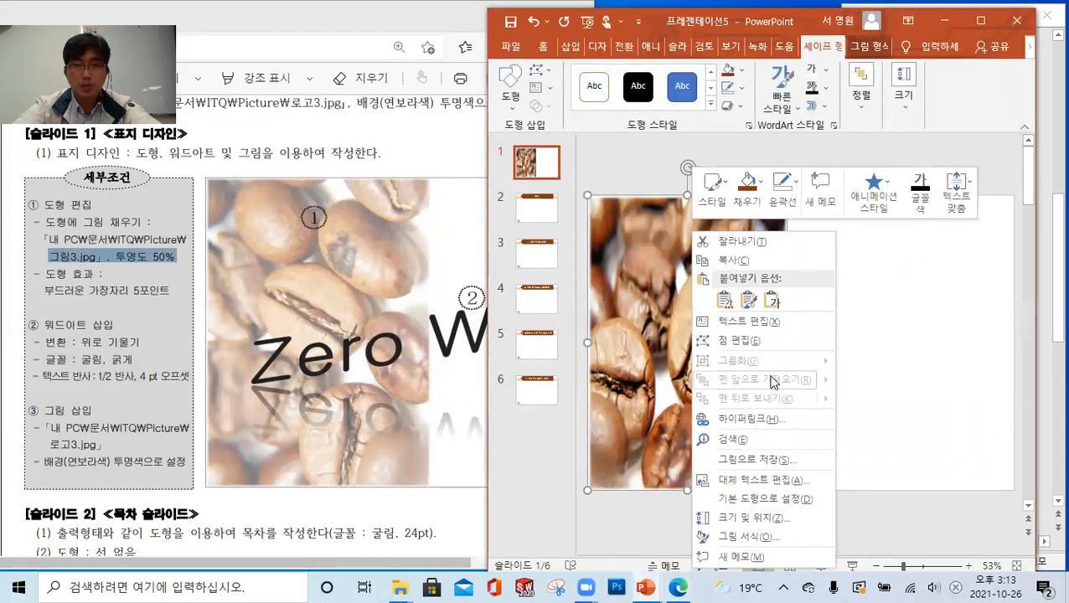
pyautogui.click(757, 537)
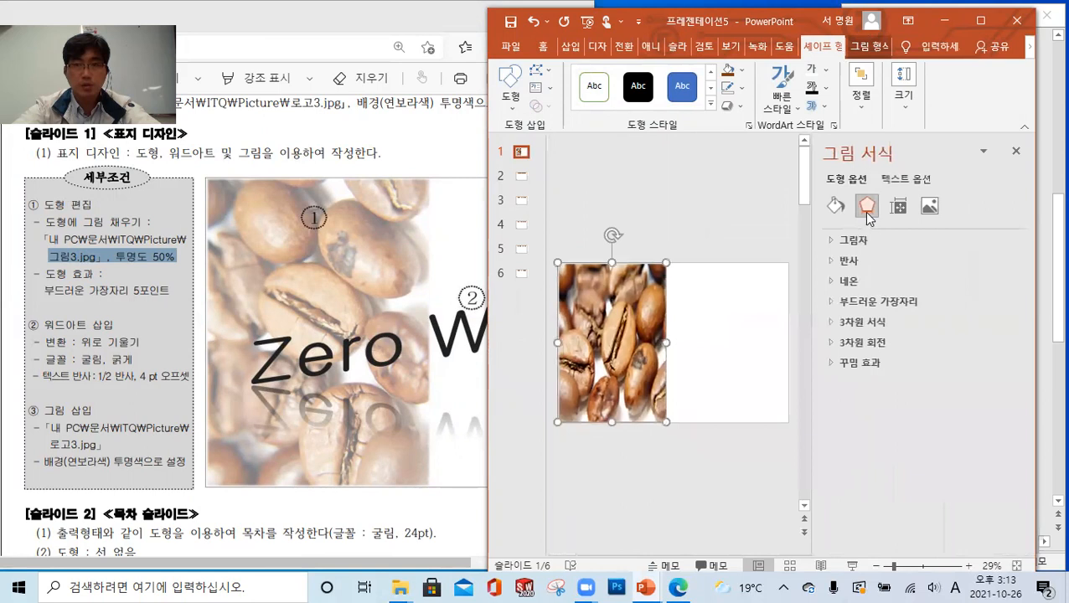
pyautogui.click(838, 207)
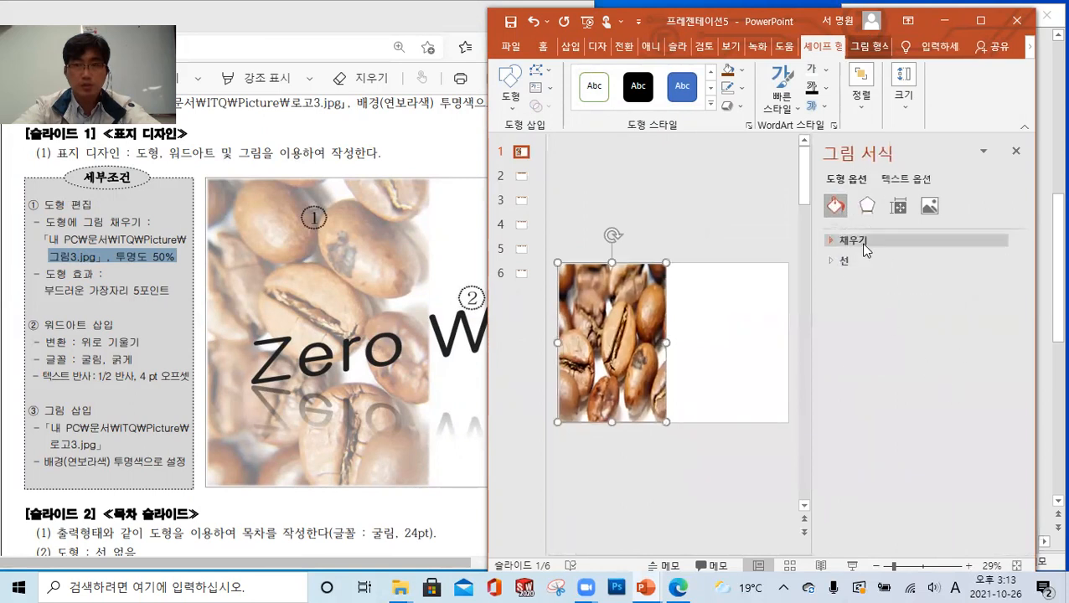
pyautogui.click(855, 240)
pyautogui.moveTo(971, 449); pyautogui.dragTo(930, 447)
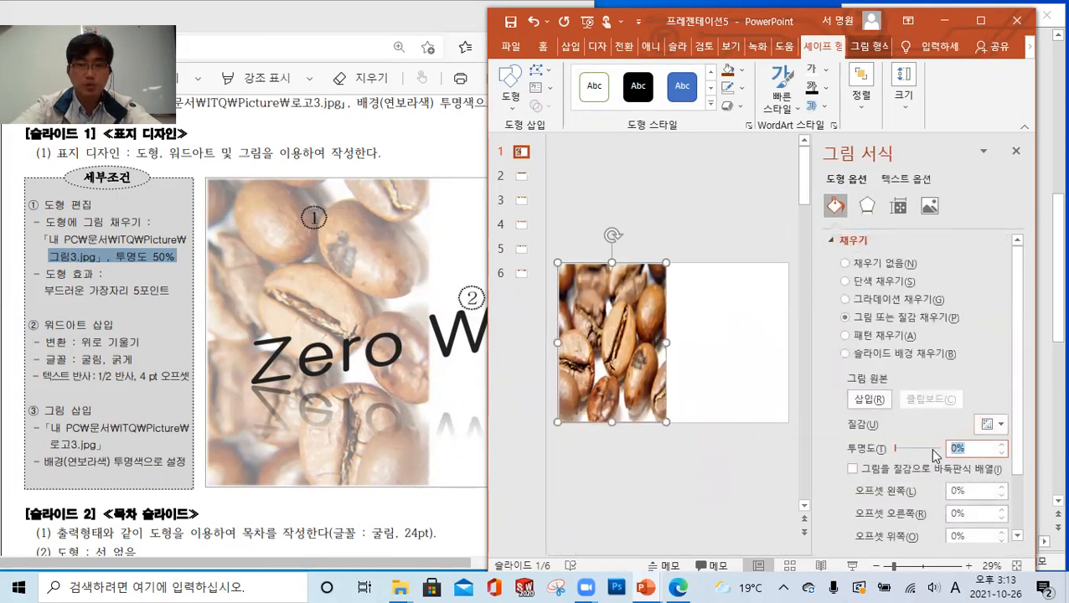
pyautogui.write('50')
pyautogui.press('Return')
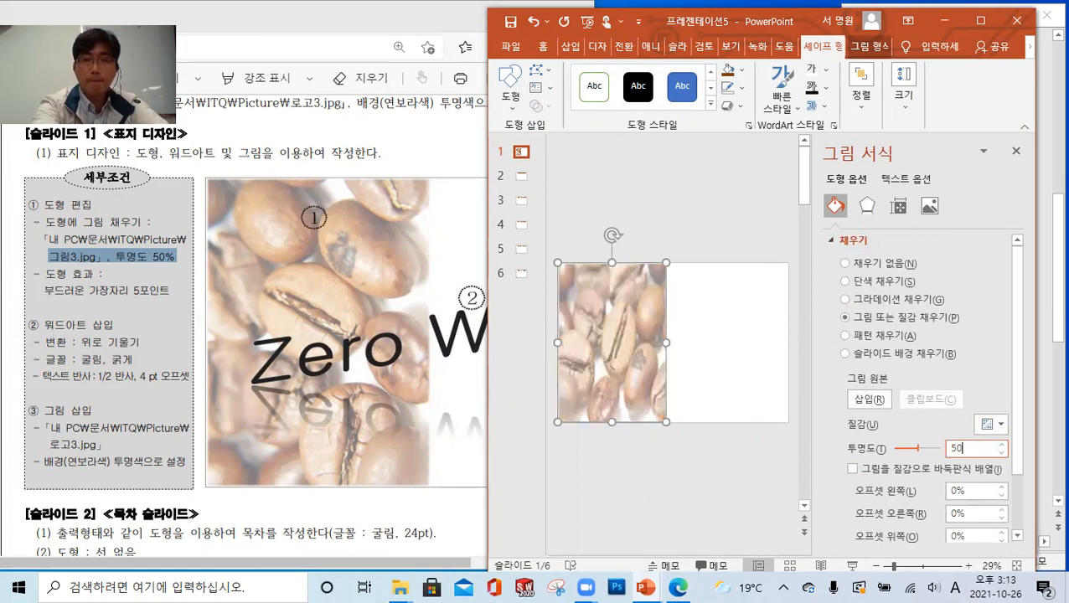
pyautogui.click(1016, 151)
pyautogui.click(835, 251)
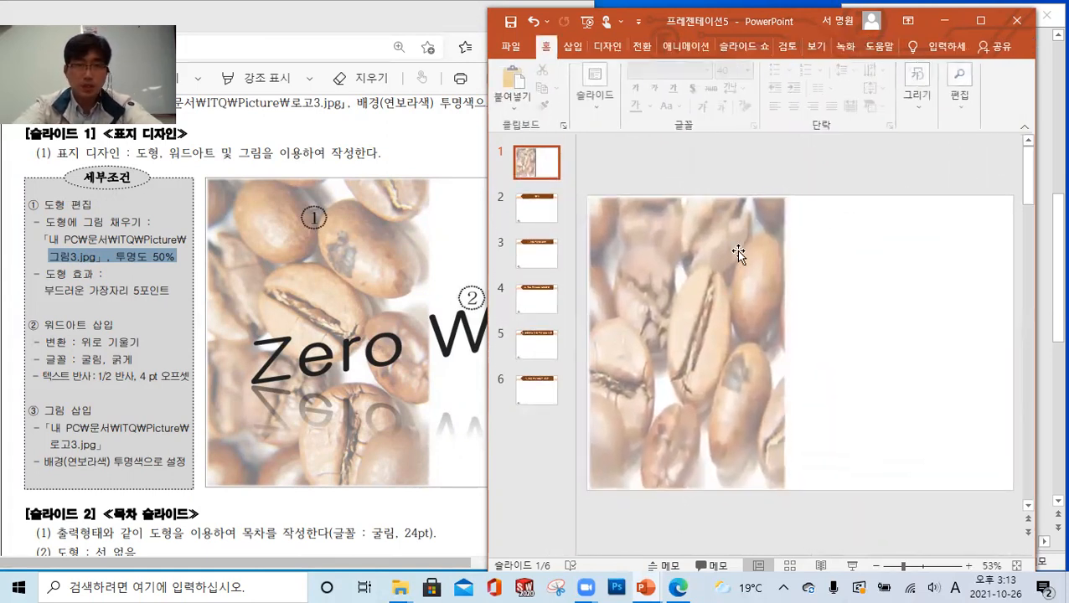
# Narrow the exam sheet window and bring the sample slide's title and logo into view beside the presentation
pyautogui.moveTo(362, 563); pyautogui.dragTo(455, 568)
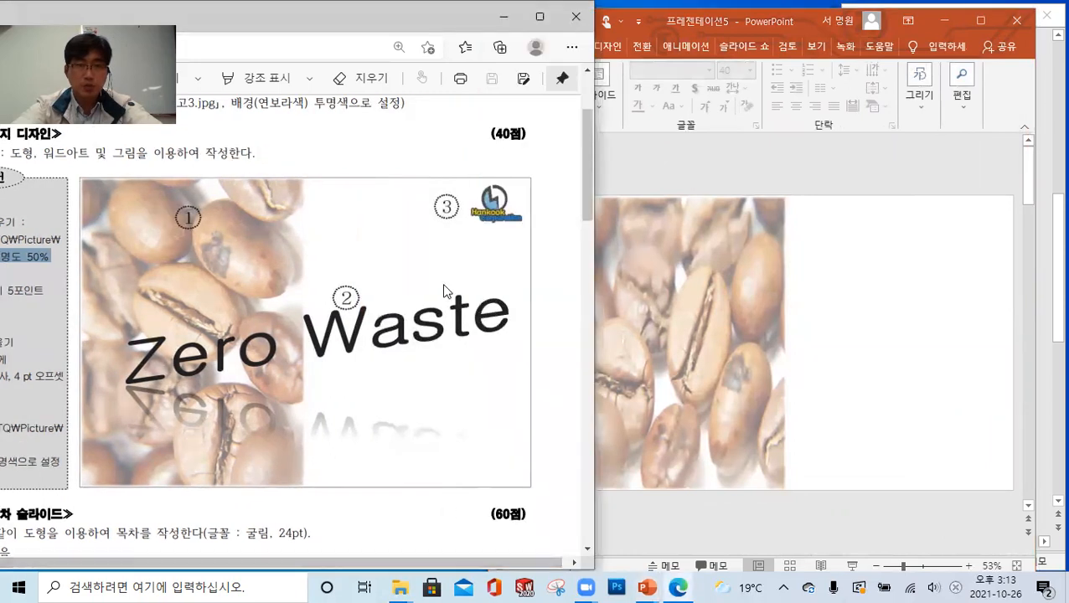
pyautogui.click(937, 220)
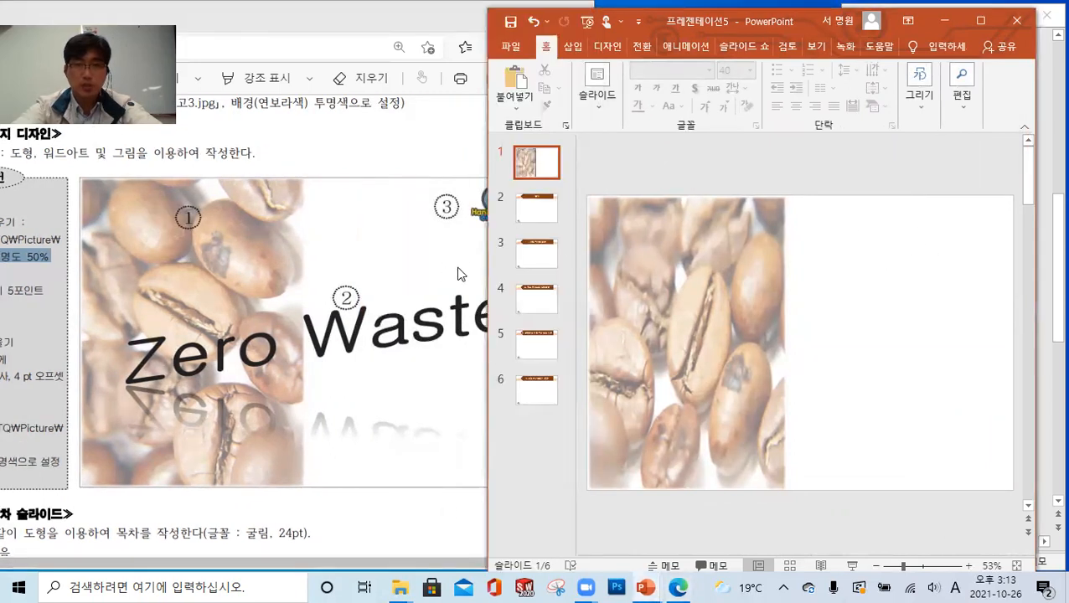
pyautogui.click(377, 39)
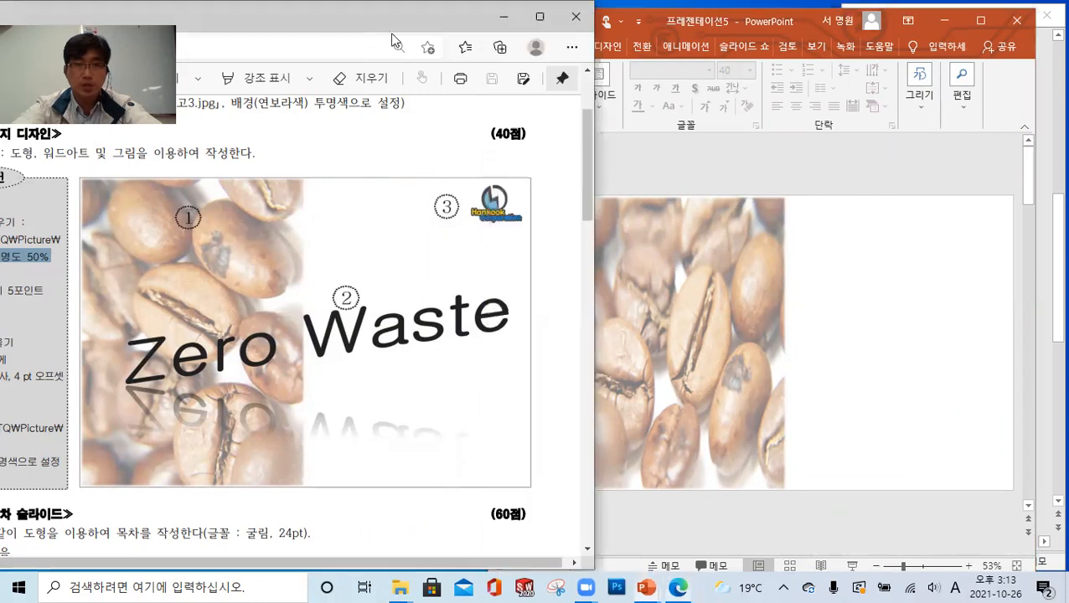
pyautogui.moveTo(594, 149); pyautogui.dragTo(514, 151)
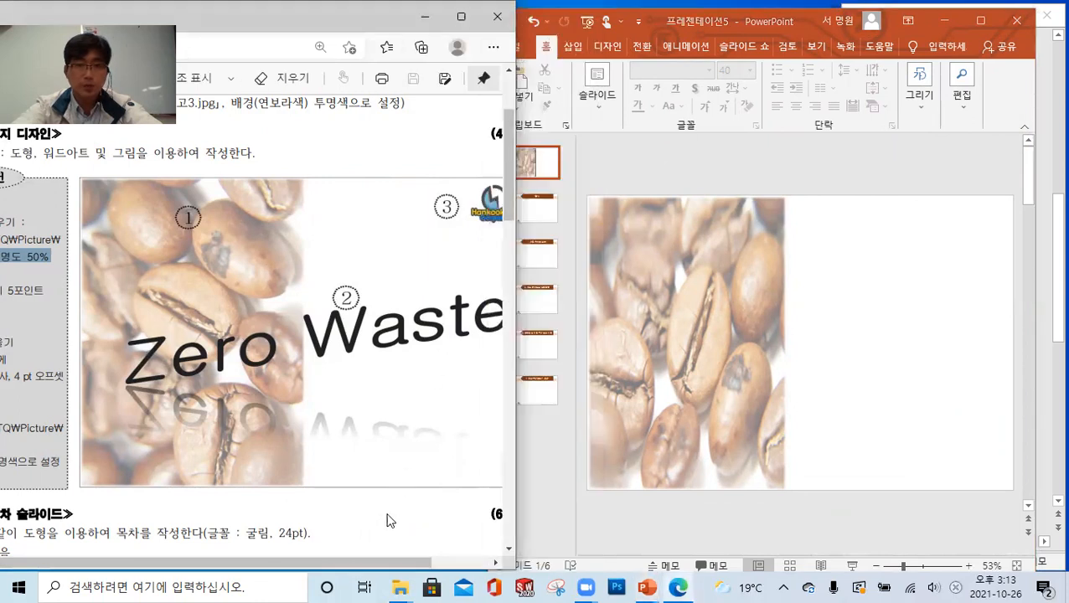
pyautogui.hscroll(2, 388, 520)
pyautogui.click(897, 335)
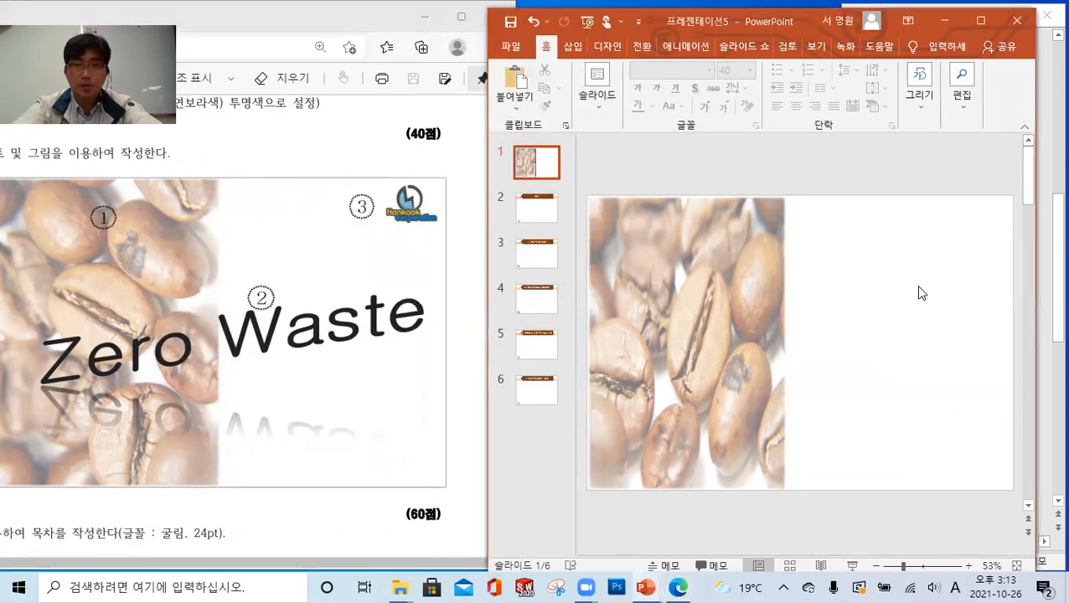
# Insert the picture 로고3.jpg from the ITQ Picture folder on this device into slide 1
pyautogui.click(572, 46)
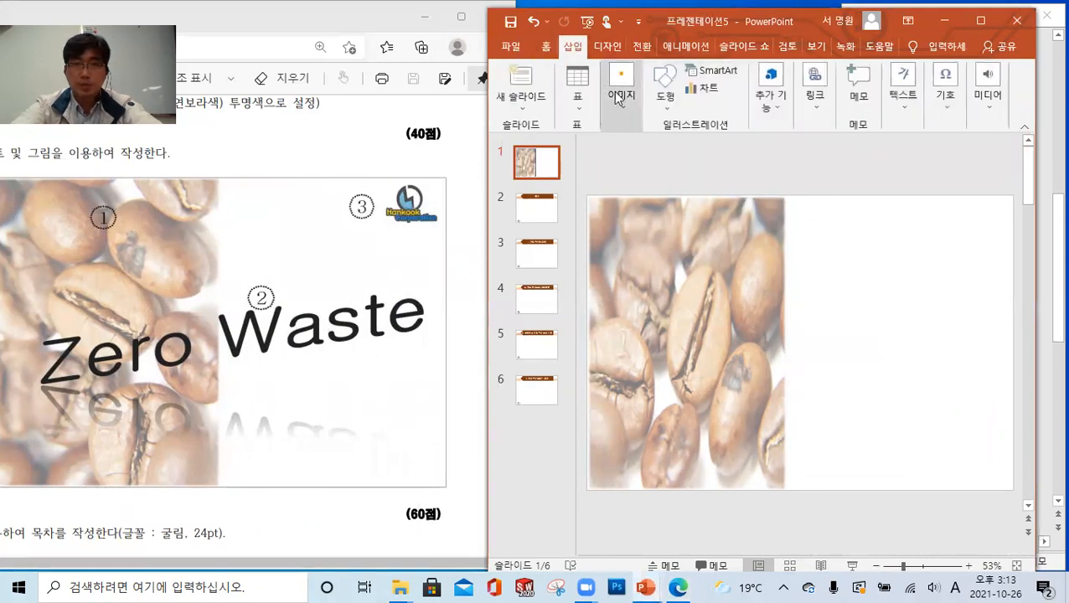
pyautogui.click(613, 97)
pyautogui.click(622, 155)
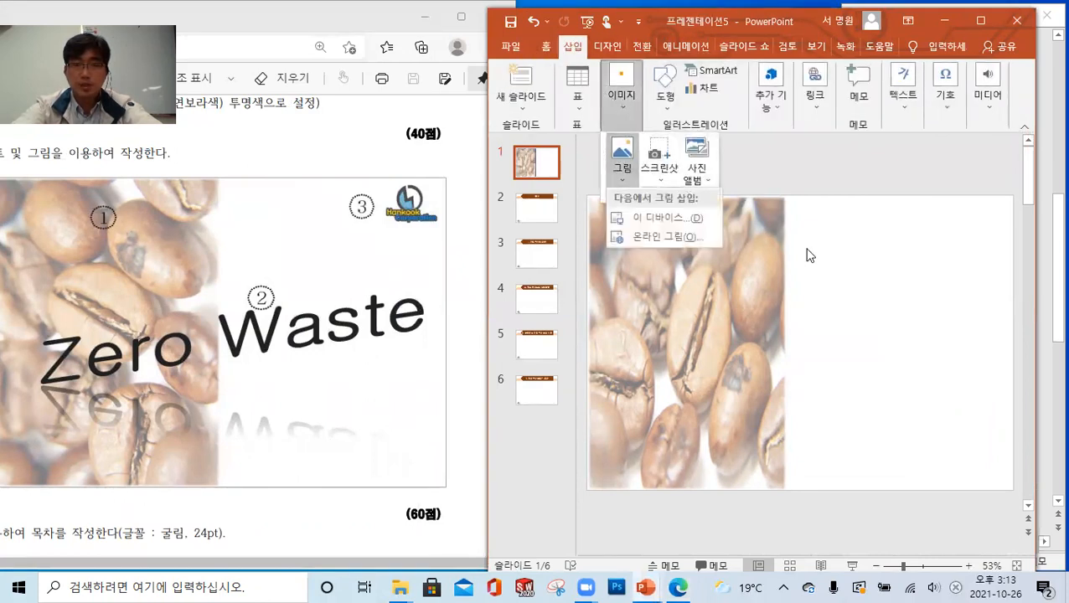
pyautogui.click(664, 220)
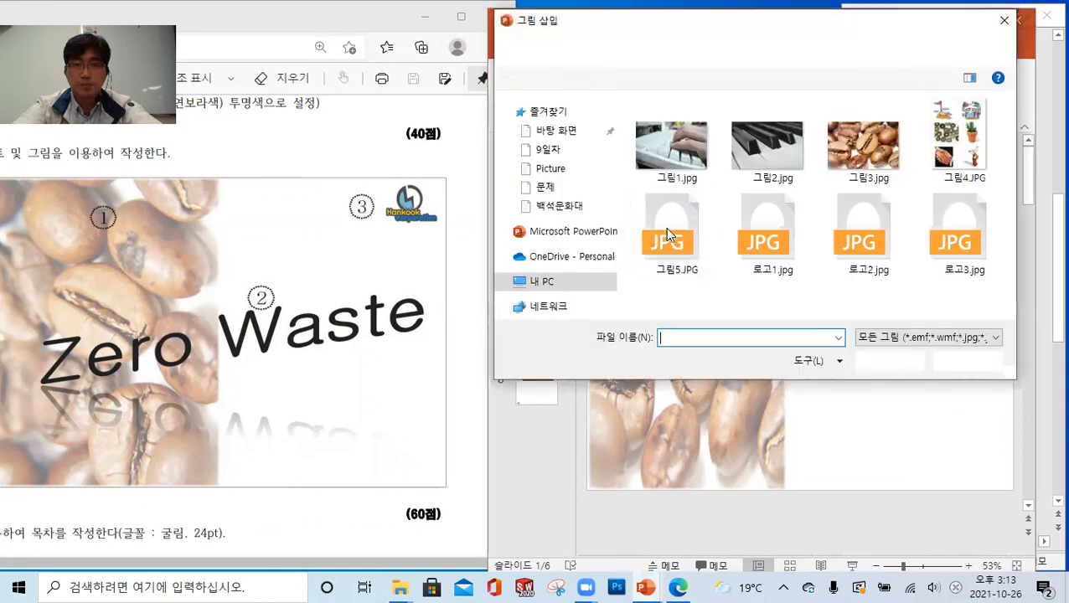
pyautogui.click(952, 237)
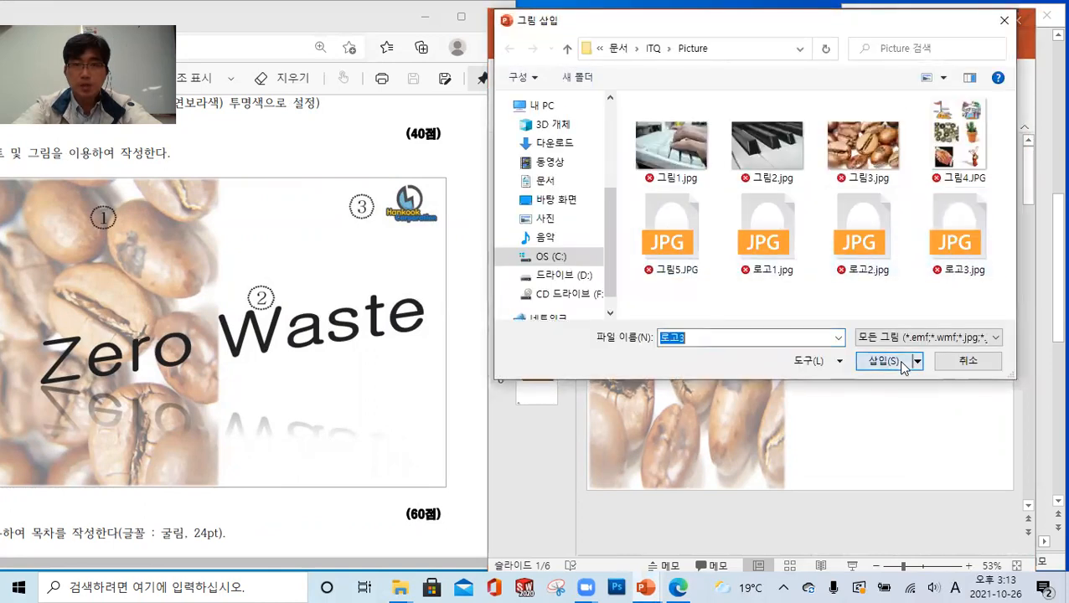
pyautogui.click(903, 362)
# Make the logo's light purple background transparent with the Set Transparent Color tool
pyautogui.click(587, 71)
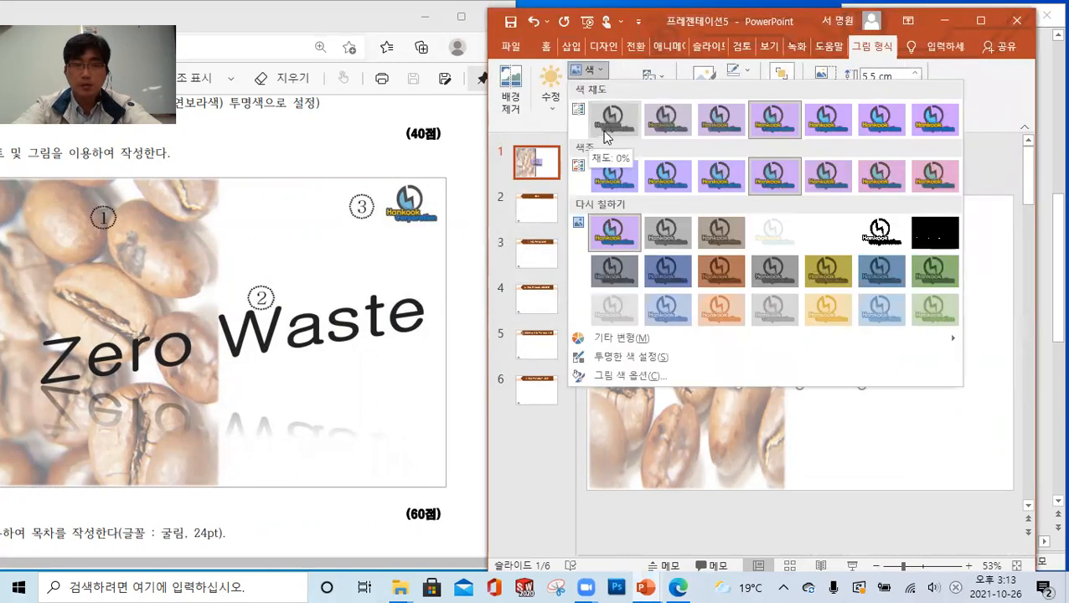
pyautogui.click(629, 357)
pyautogui.click(840, 311)
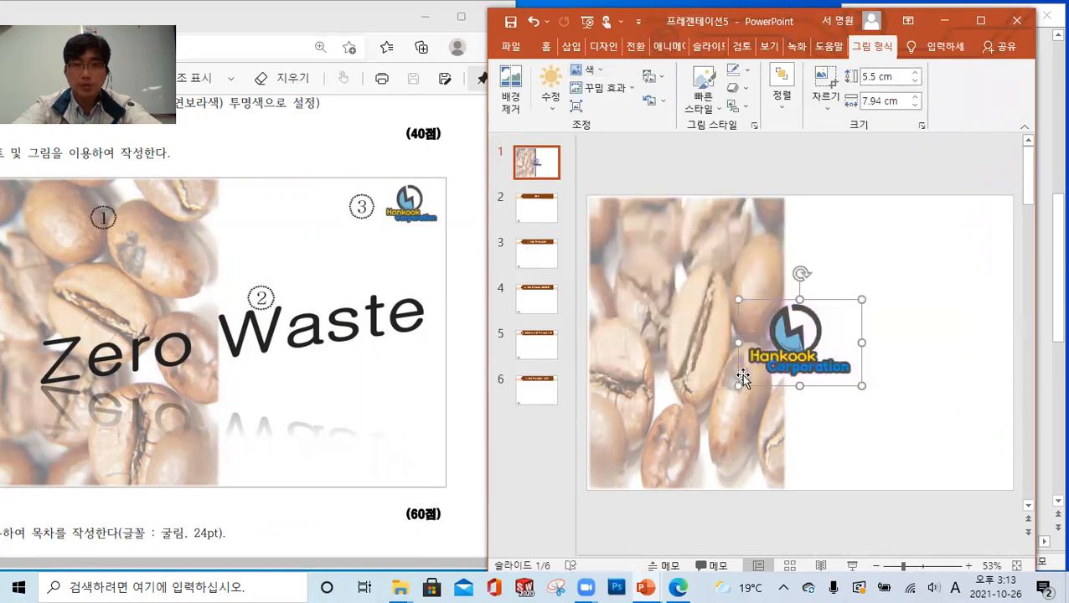
# Shrink the logo to match the sample and move it to the slide's upper-right corner
pyautogui.moveTo(736, 387); pyautogui.dragTo(800, 343)
pyautogui.moveTo(845, 306); pyautogui.dragTo(962, 243)
pyautogui.click(926, 310)
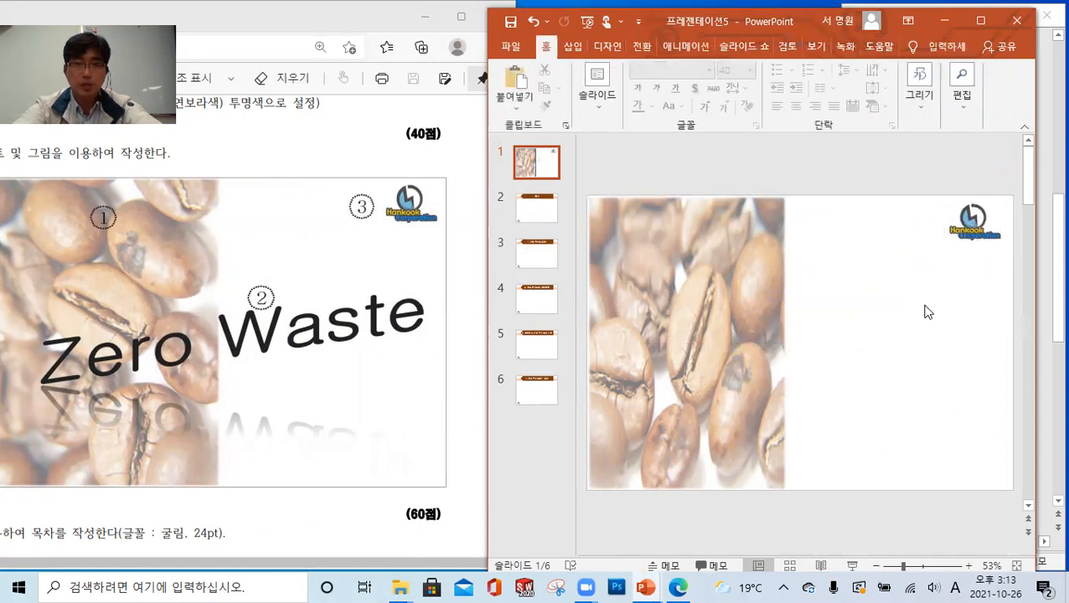
# Insert a horizontal text box in the white area of slide 1, just beside the coffee bean picture
pyautogui.click(572, 48)
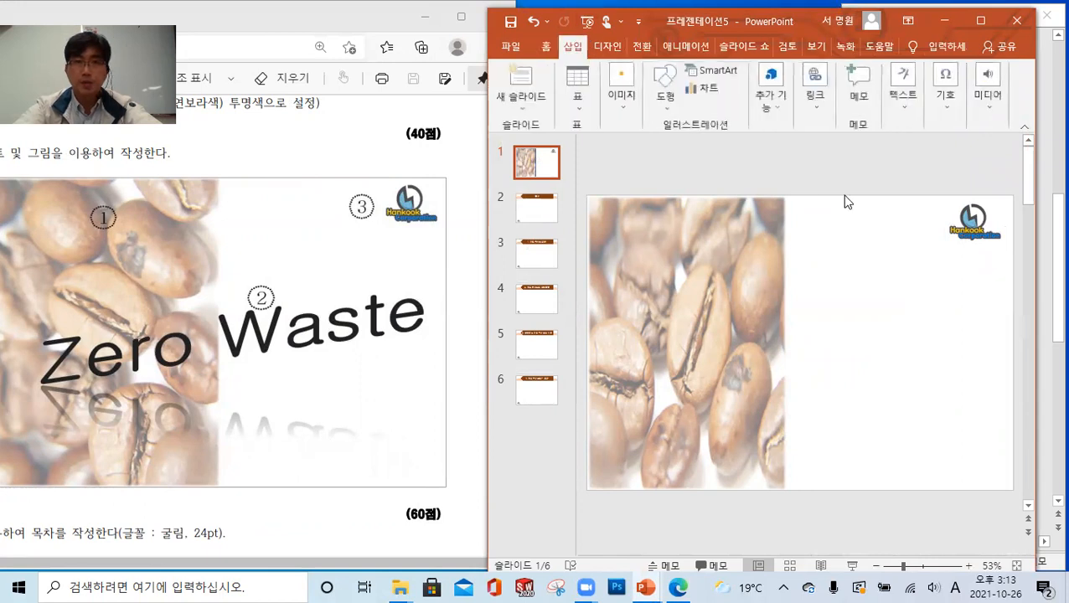
pyautogui.click(894, 112)
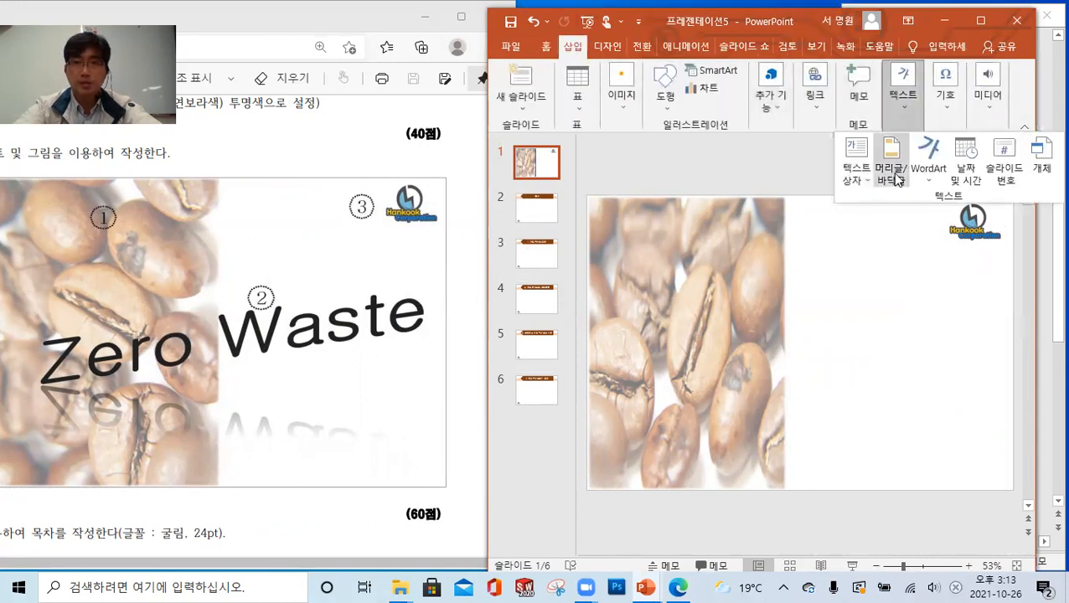
pyautogui.click(856, 174)
pyautogui.click(882, 199)
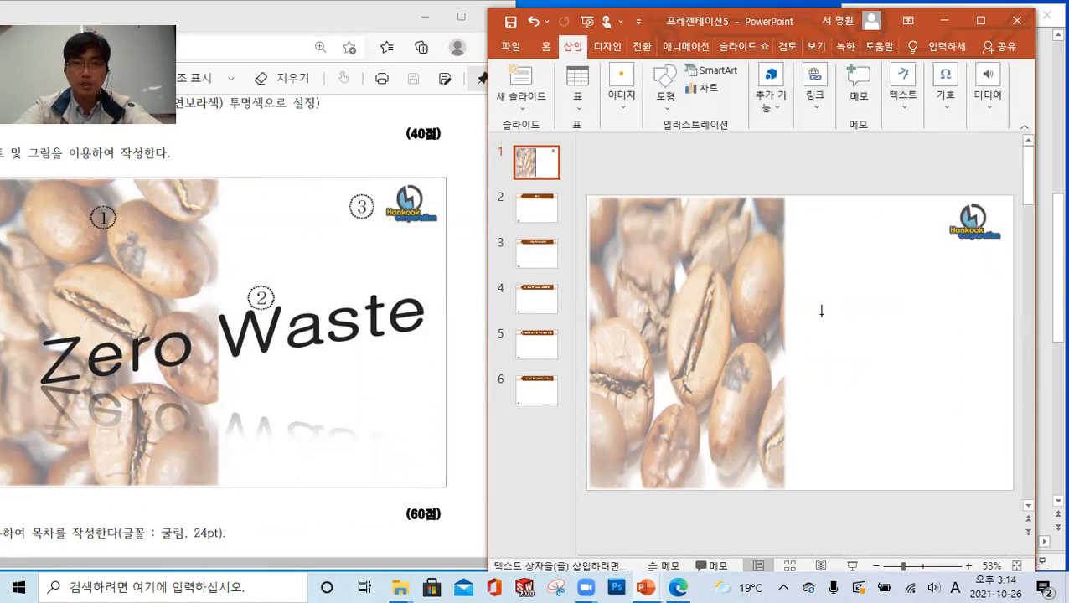
pyautogui.click(809, 332)
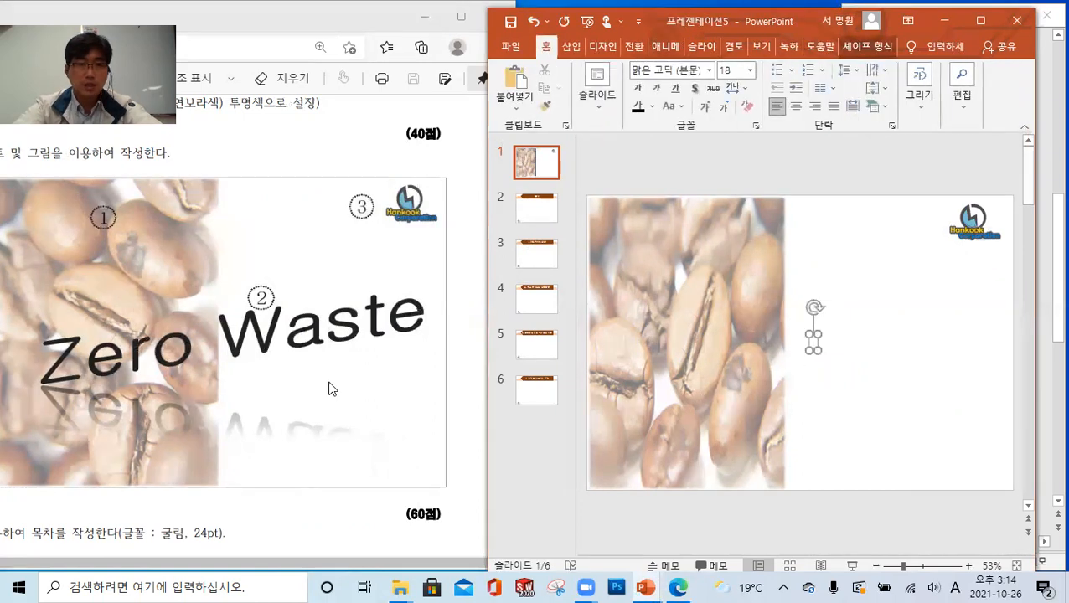
# Check the WordArt requirements in the exam sheet and set the text box's font to 굴림, bold
pyautogui.moveTo(248, 565); pyautogui.dragTo(119, 540)
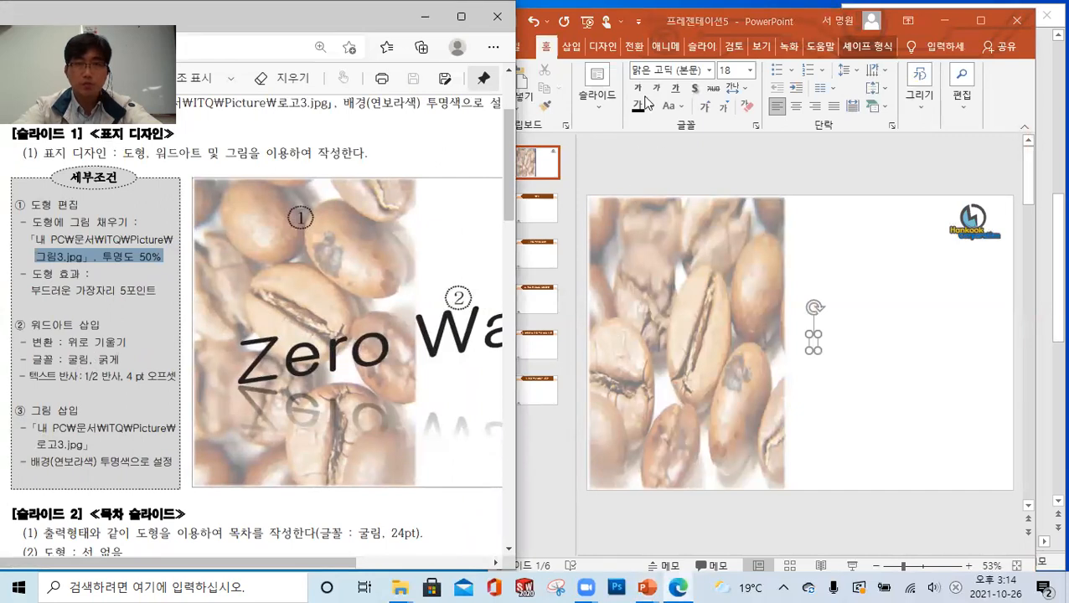
pyautogui.click(661, 73)
pyautogui.click(659, 69)
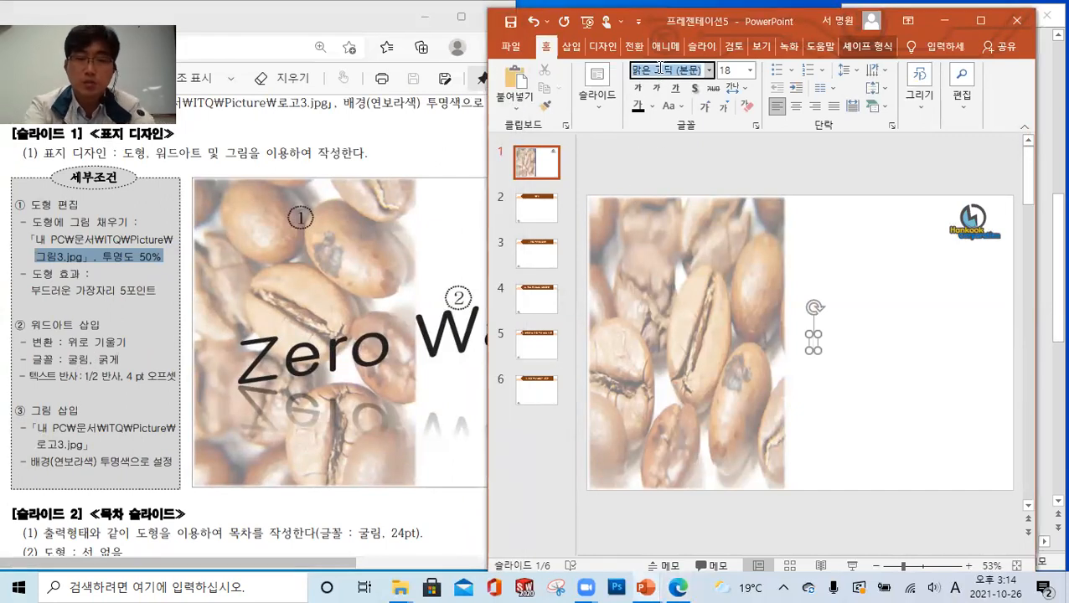
pyautogui.write('rn')
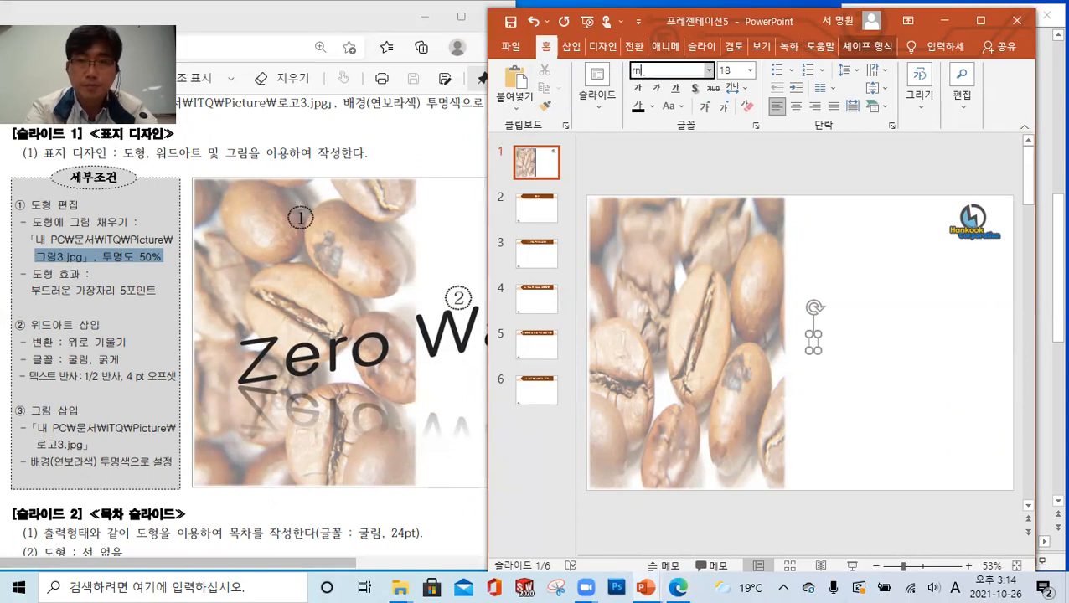
pyautogui.write('ffla')
pyautogui.press('Return')
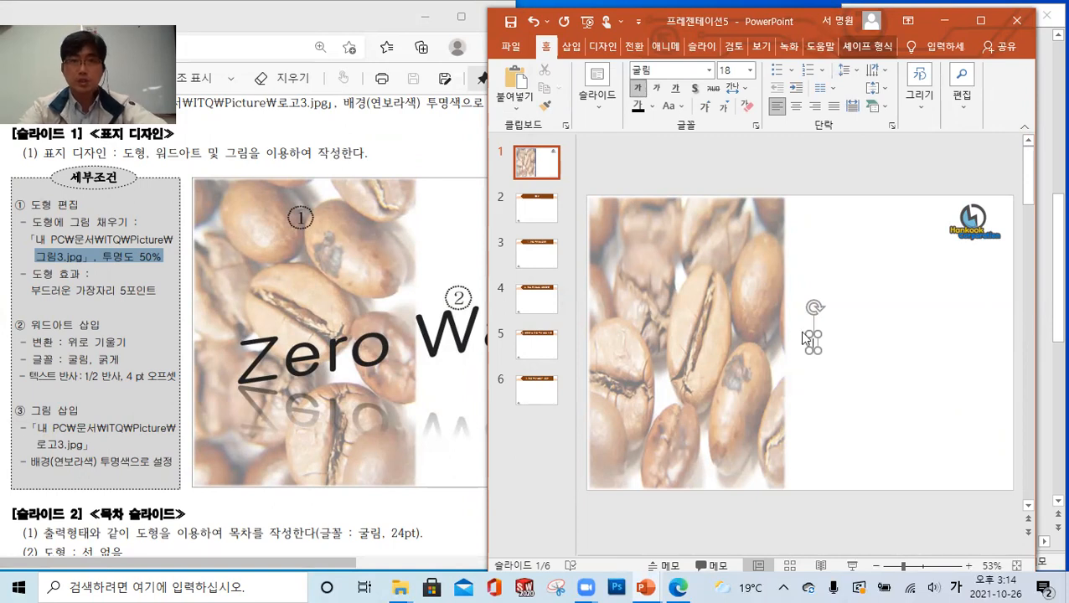
# Enter "Zero Waste" in the text box, checking the full title against the sample slide in the exam sheet
pyautogui.write('Zero')
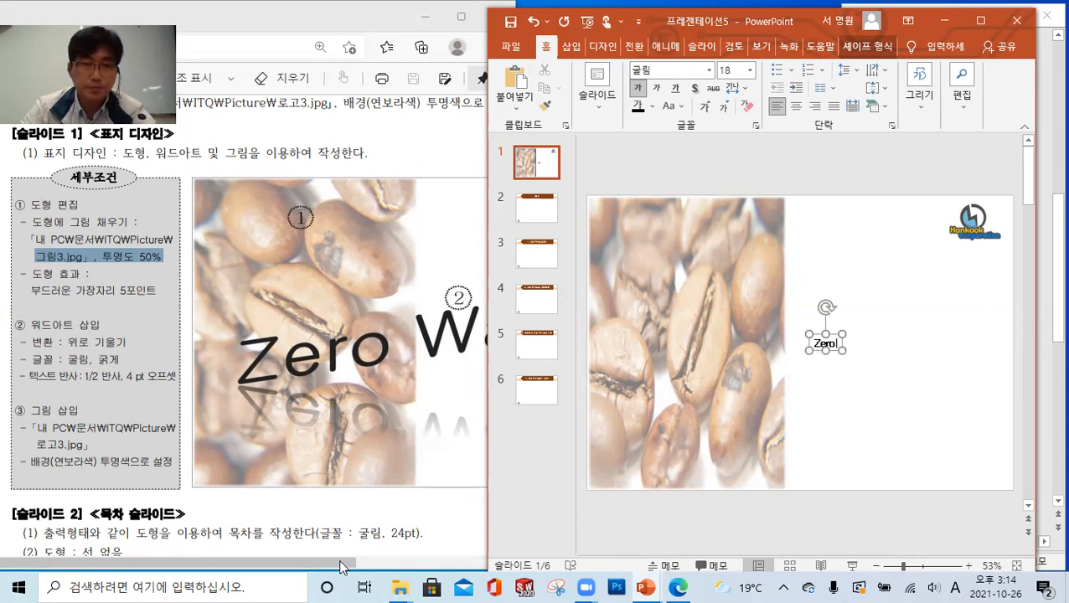
pyautogui.moveTo(341, 568); pyautogui.dragTo(477, 567)
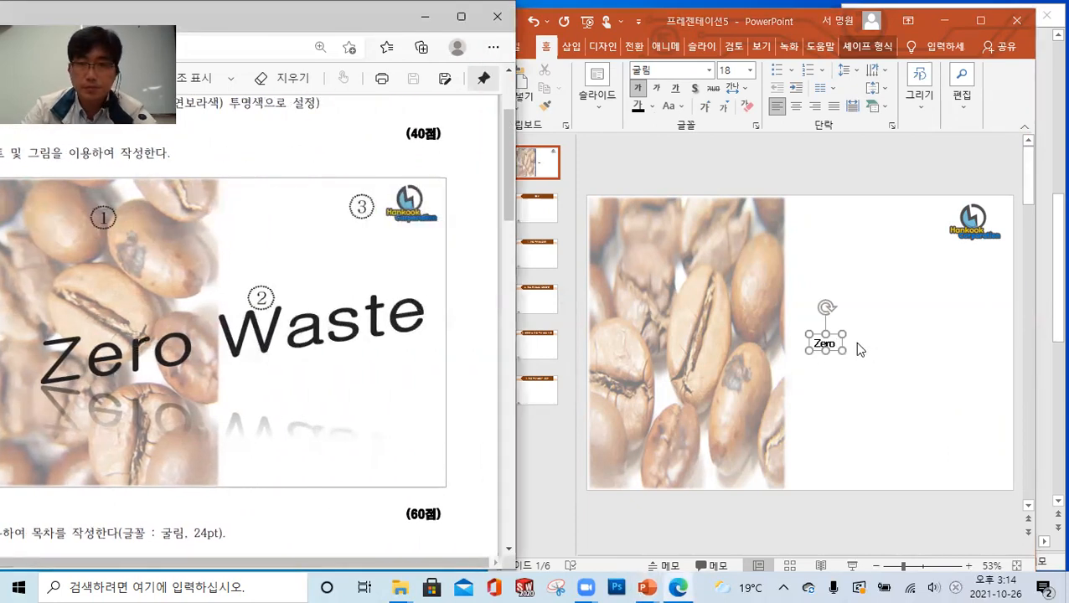
pyautogui.click(843, 351)
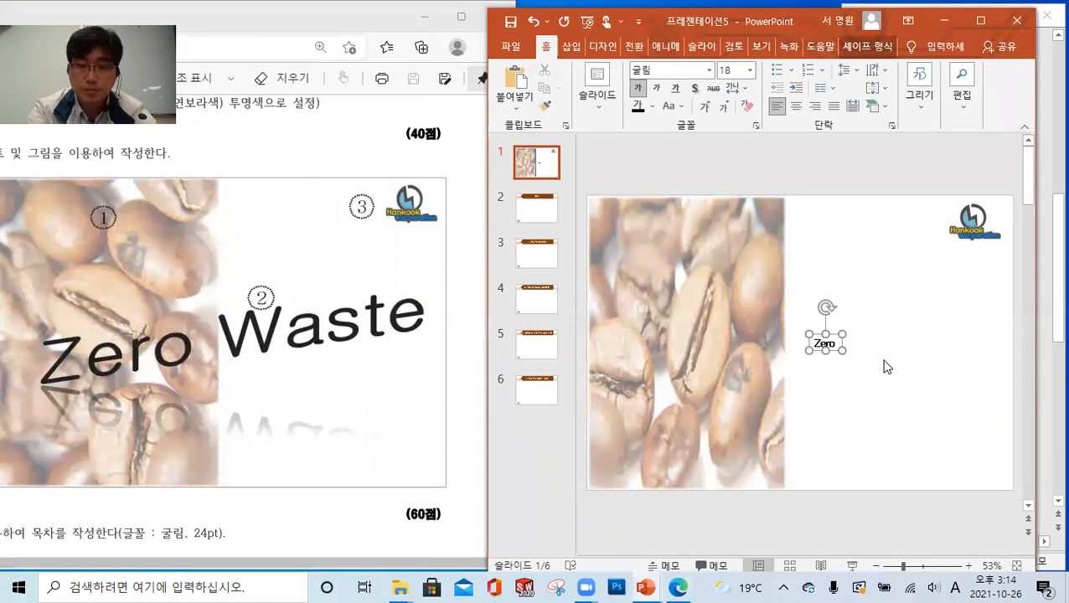
pyautogui.write('Waste')
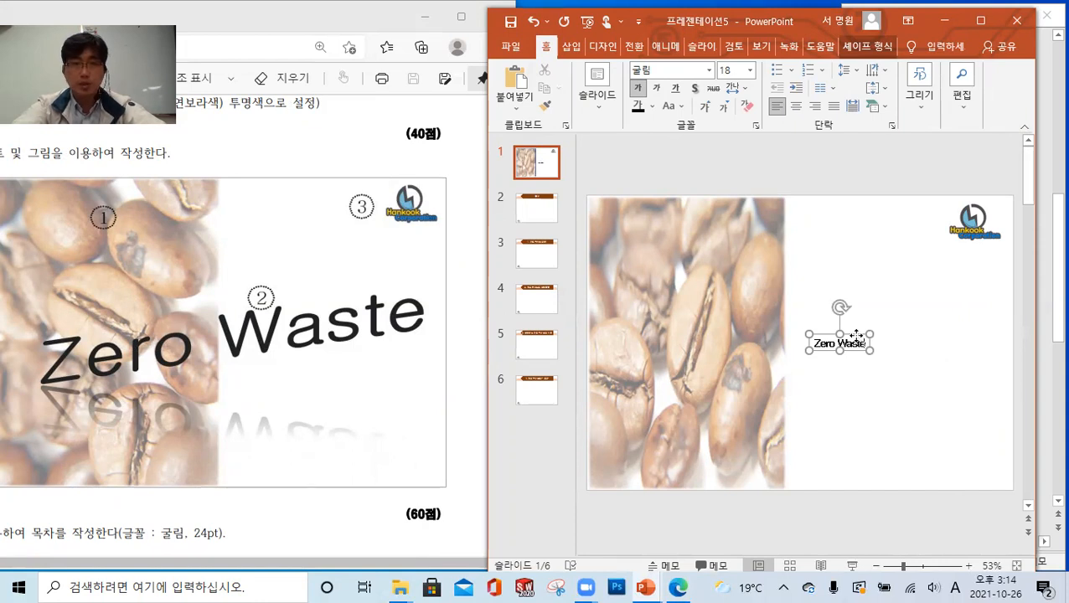
# Check the WordArt conditions in the exam sheet and apply the 기울기: 위로 transform to the "Zero Waste" text
pyautogui.moveTo(393, 563); pyautogui.dragTo(250, 562)
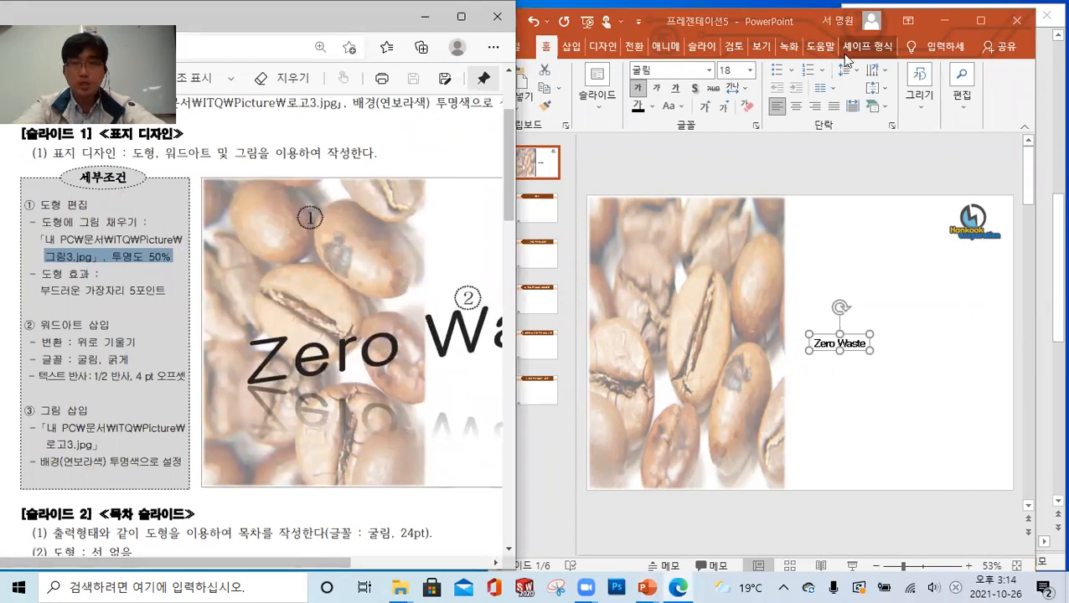
pyautogui.click(889, 48)
pyautogui.click(886, 48)
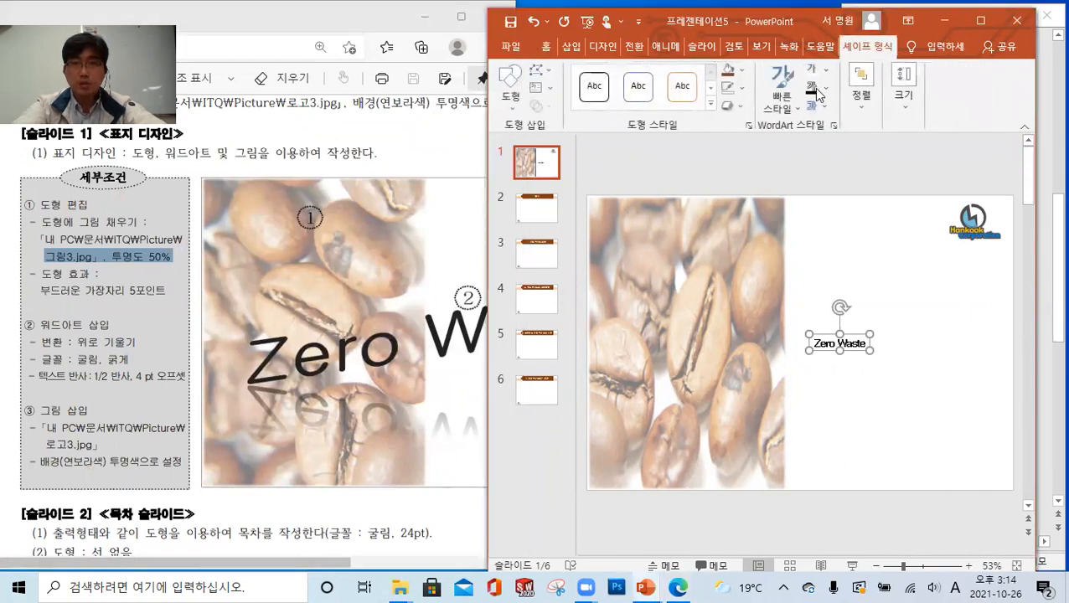
pyautogui.click(732, 107)
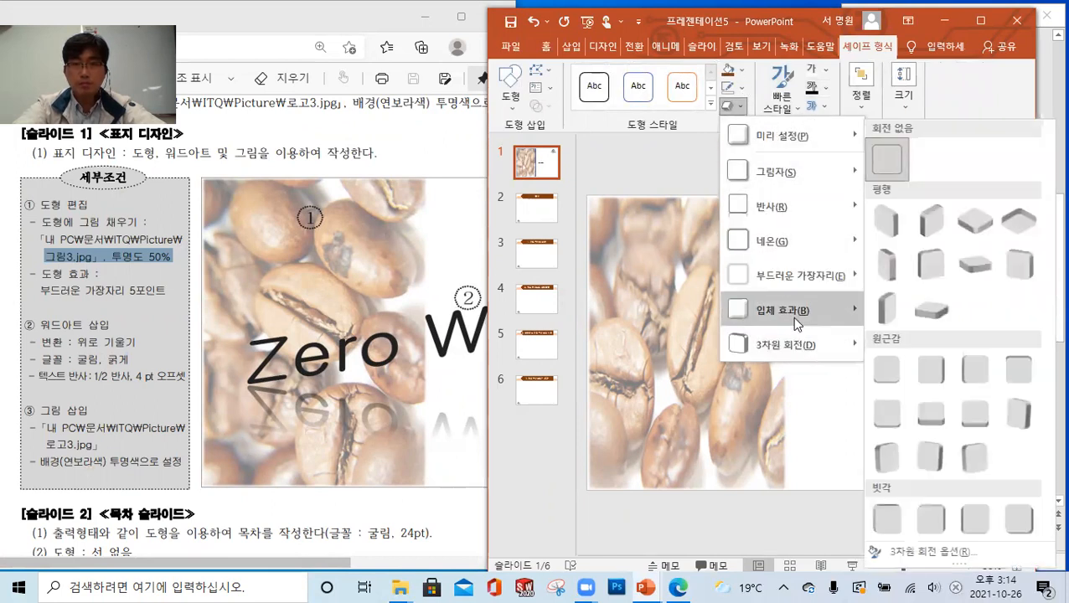
pyautogui.click(730, 109)
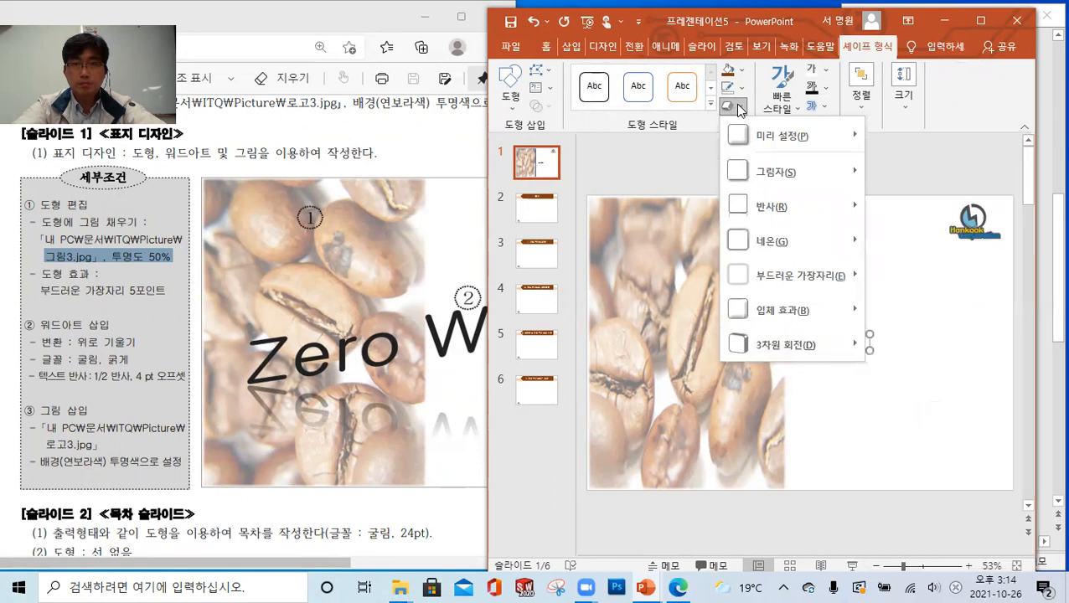
pyautogui.click(813, 107)
pyautogui.moveTo(852, 315)
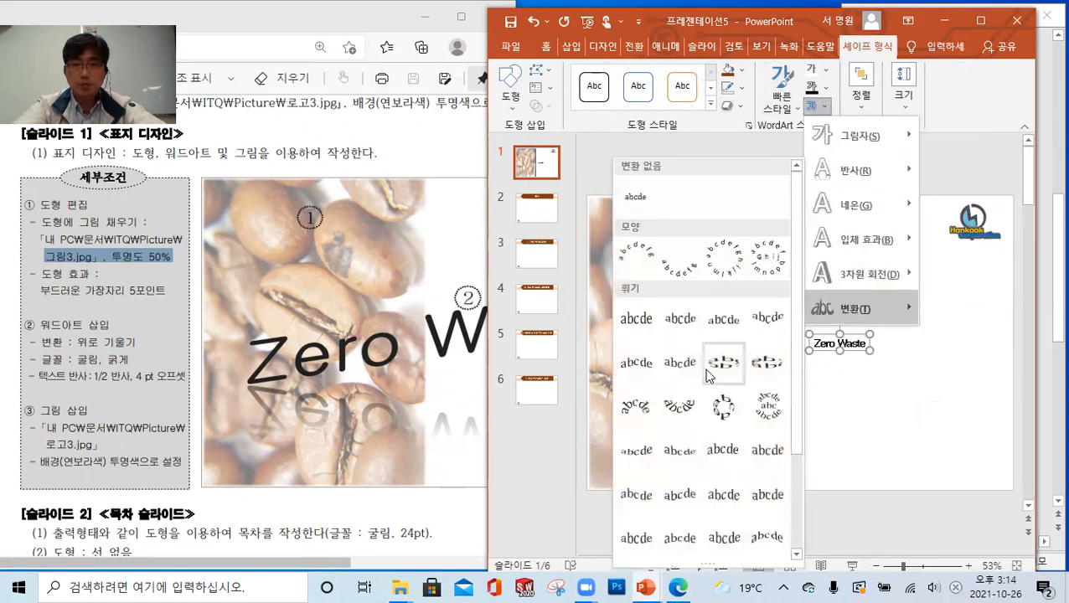
pyautogui.scroll(-3, 721, 363)
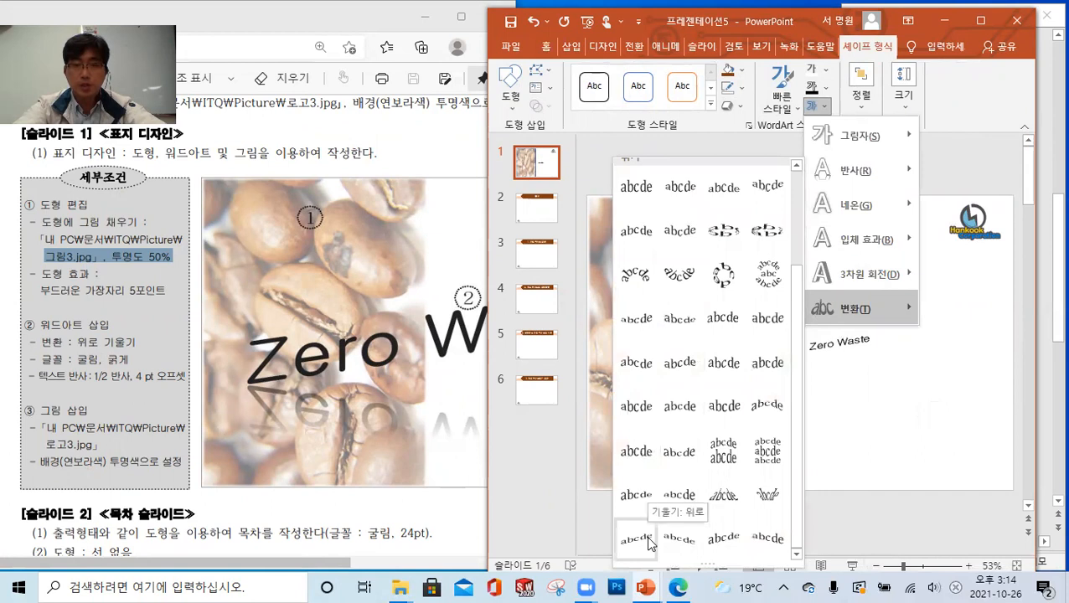
pyautogui.click(646, 541)
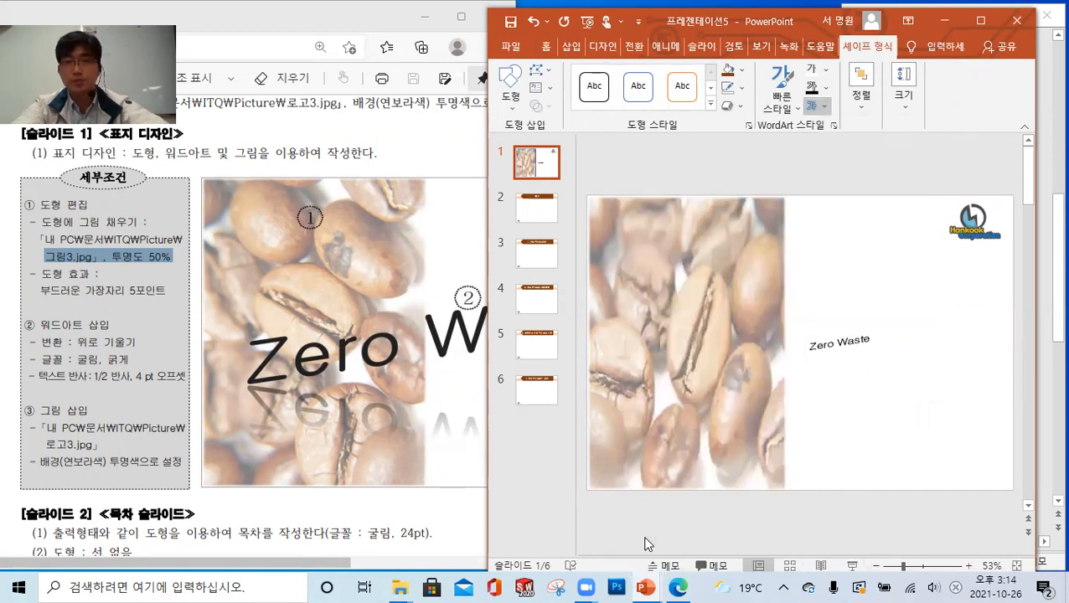
# Add the 1/2 반사: 터치 text reflection to the "Zero Waste" WordArt
pyautogui.click(811, 106)
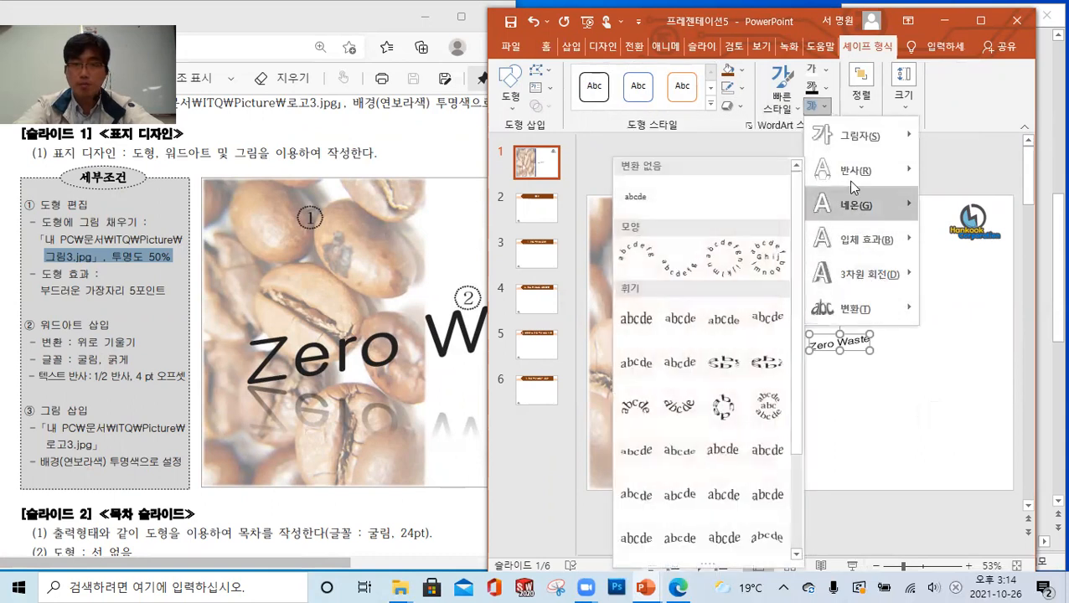
pyautogui.moveTo(848, 173)
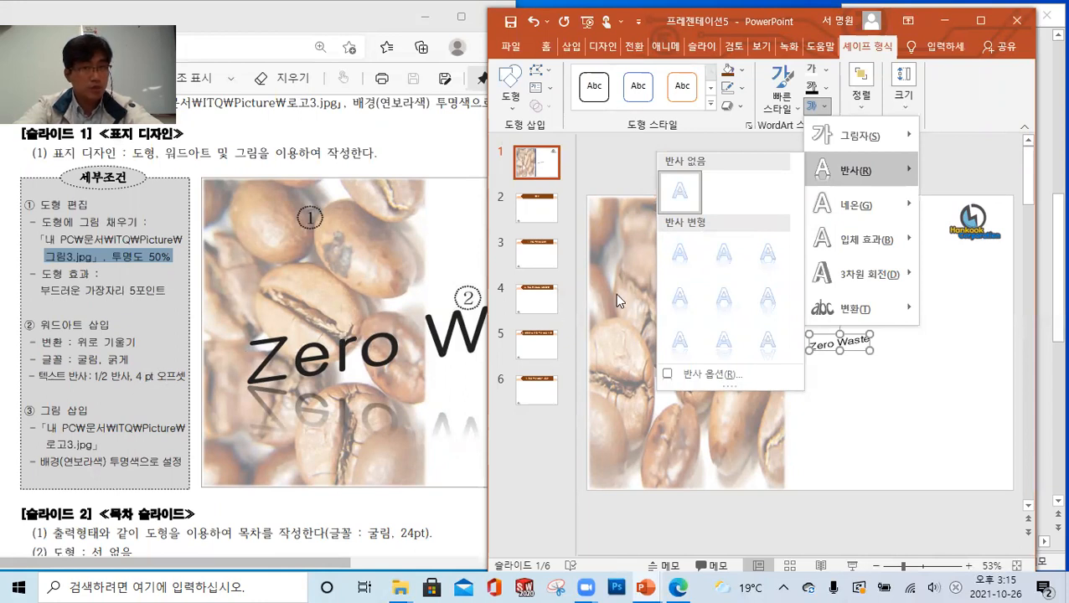
pyautogui.click(721, 258)
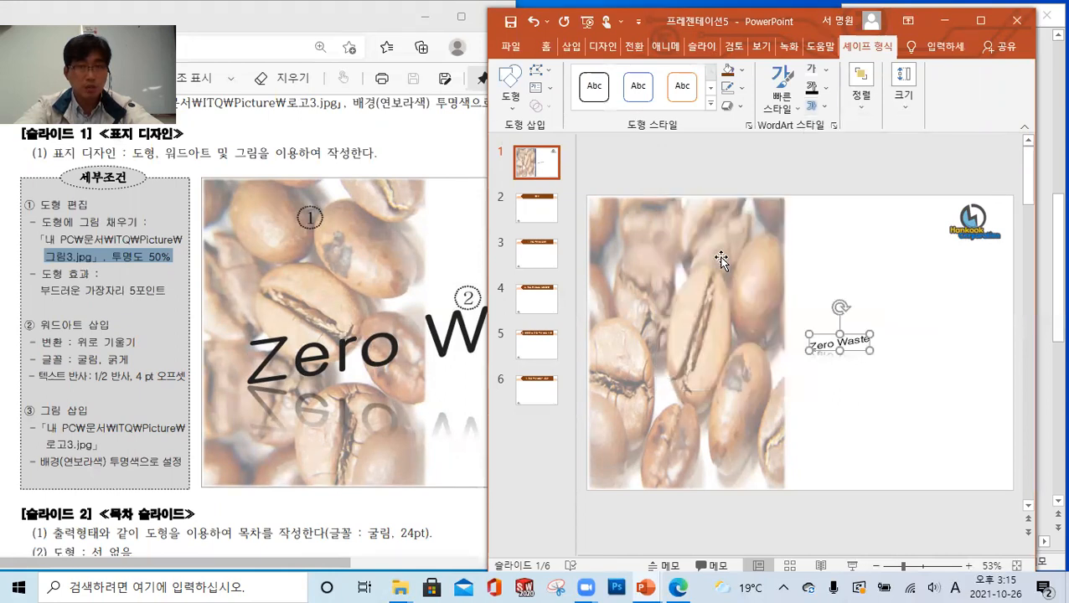
# Set the distance (간격) of the title's text reflection to 4 pt in the reflection options
pyautogui.click(821, 109)
pyautogui.moveTo(867, 276)
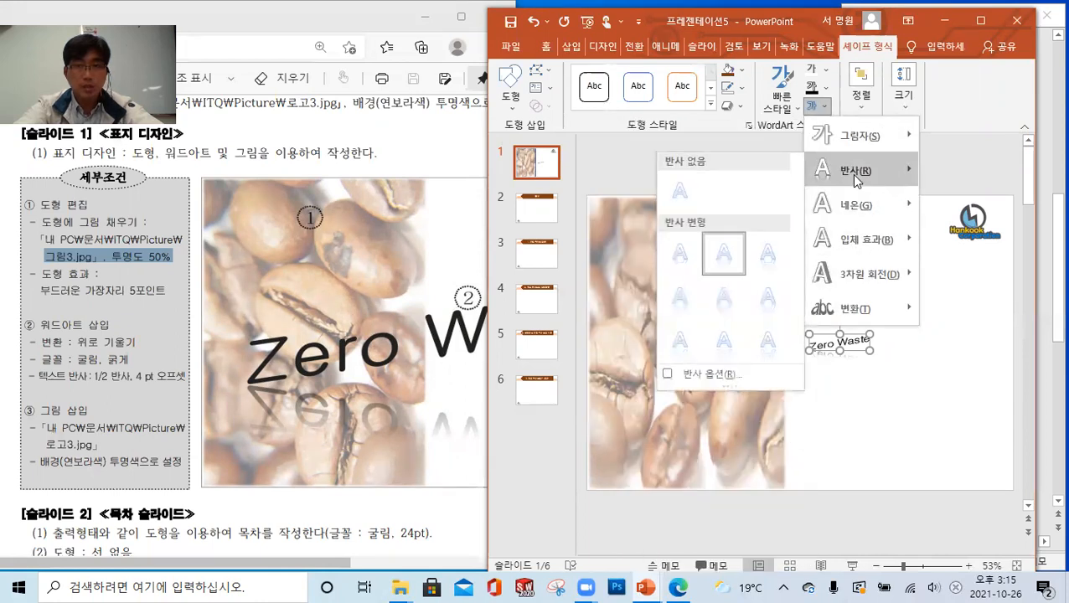
pyautogui.click(716, 376)
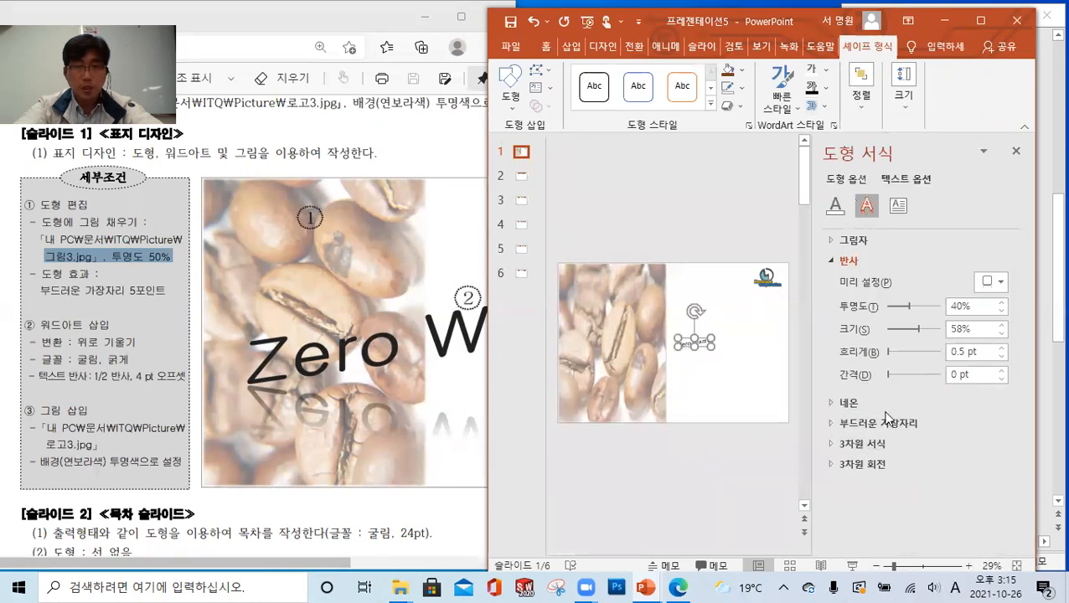
pyautogui.click(950, 377)
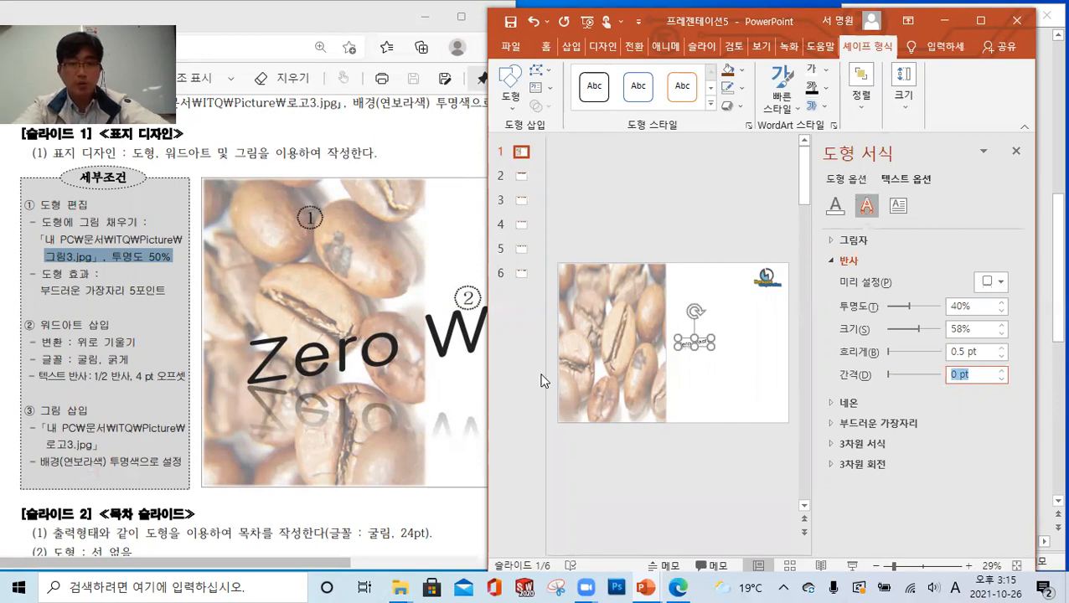
pyautogui.write('4')
pyautogui.press('Return')
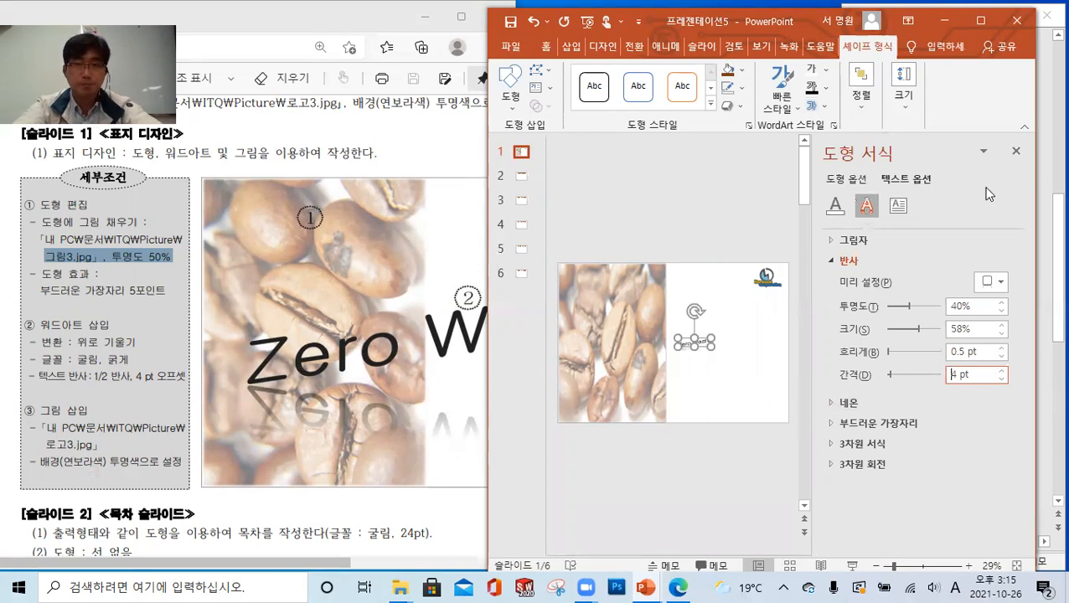
pyautogui.click(1017, 151)
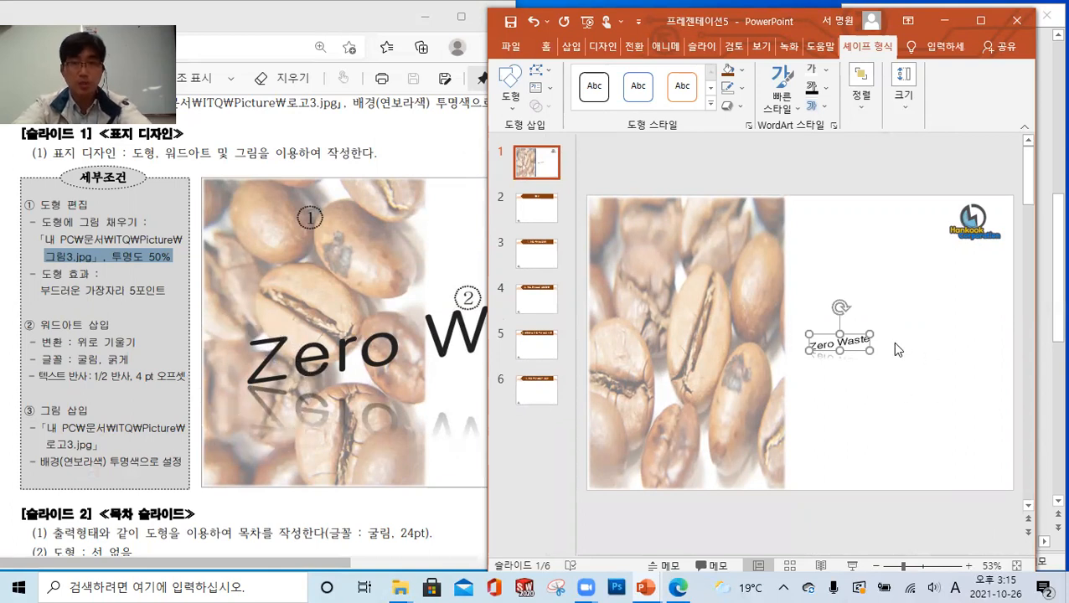
# Enlarge the "Zero Waste" WordArt so it runs from the coffee bean picture across the white area, ending short of the logo as in the sample
pyautogui.moveTo(871, 351); pyautogui.dragTo(980, 385)
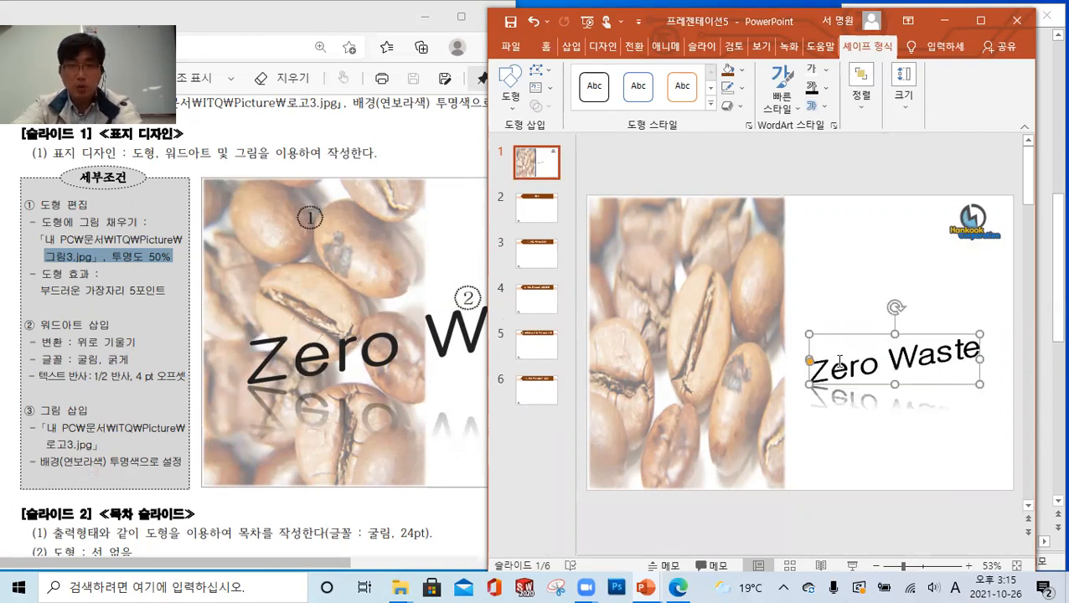
pyautogui.moveTo(809, 334); pyautogui.dragTo(661, 311)
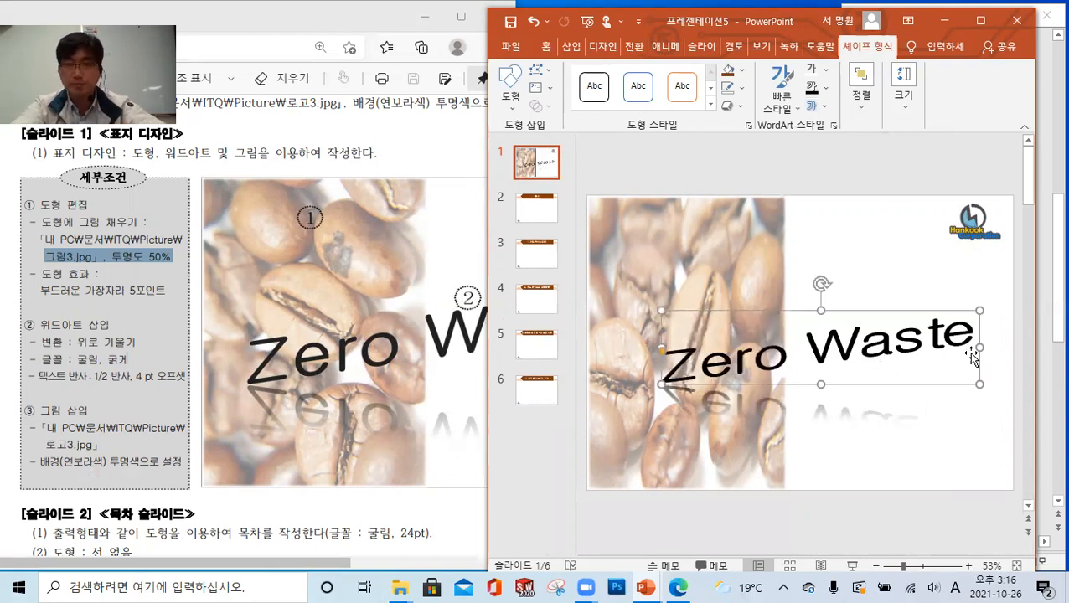
pyautogui.moveTo(982, 348); pyautogui.dragTo(932, 348)
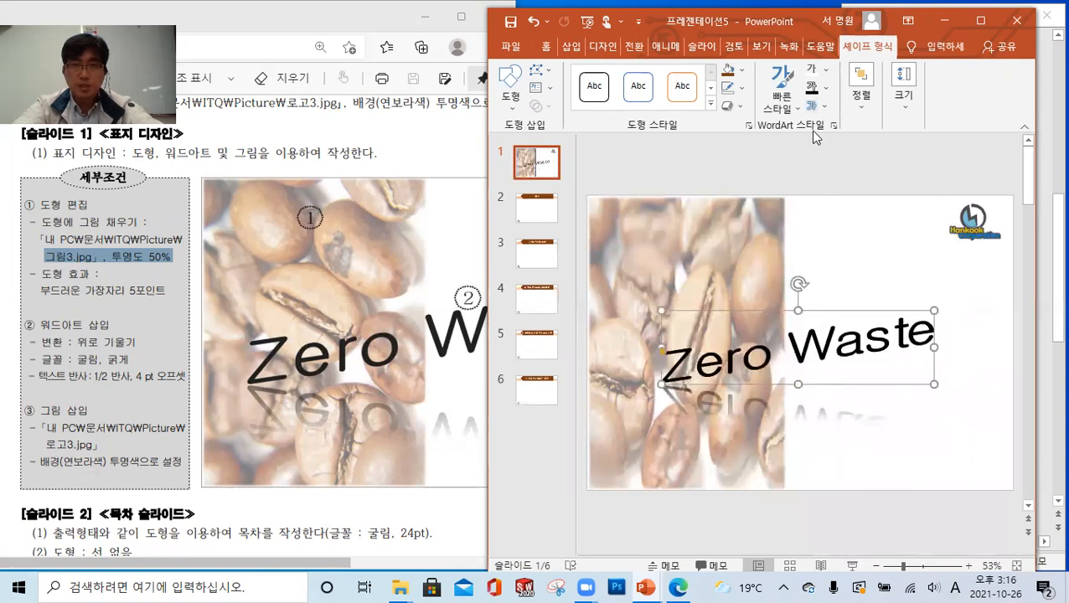
# Set the distance (간격) of the title's text reflection to 0 pt and deselect the WordArt
pyautogui.click(812, 105)
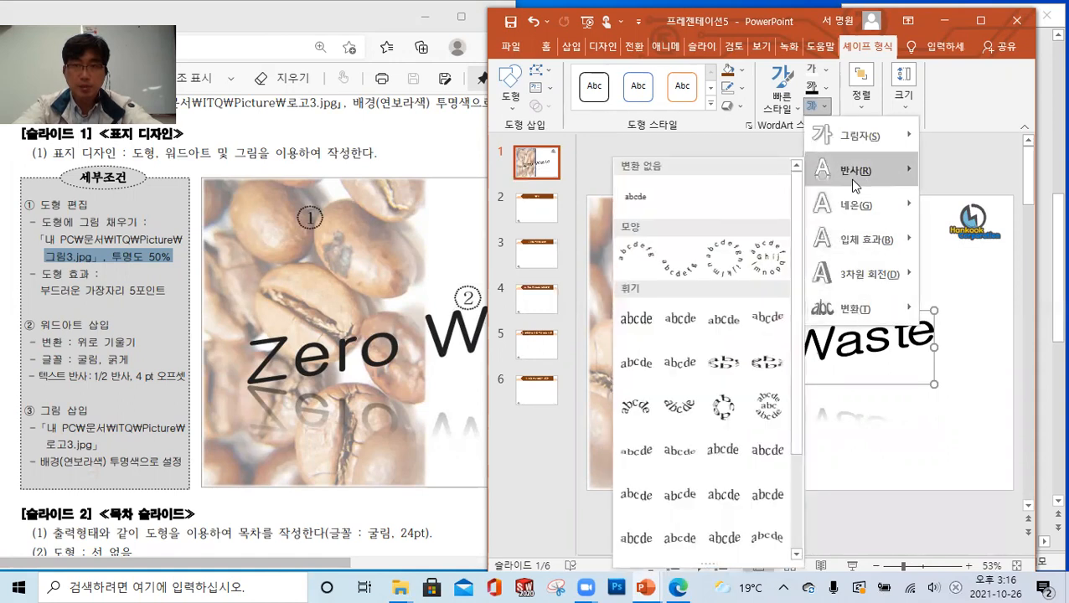
pyautogui.moveTo(855, 180)
pyautogui.click(725, 383)
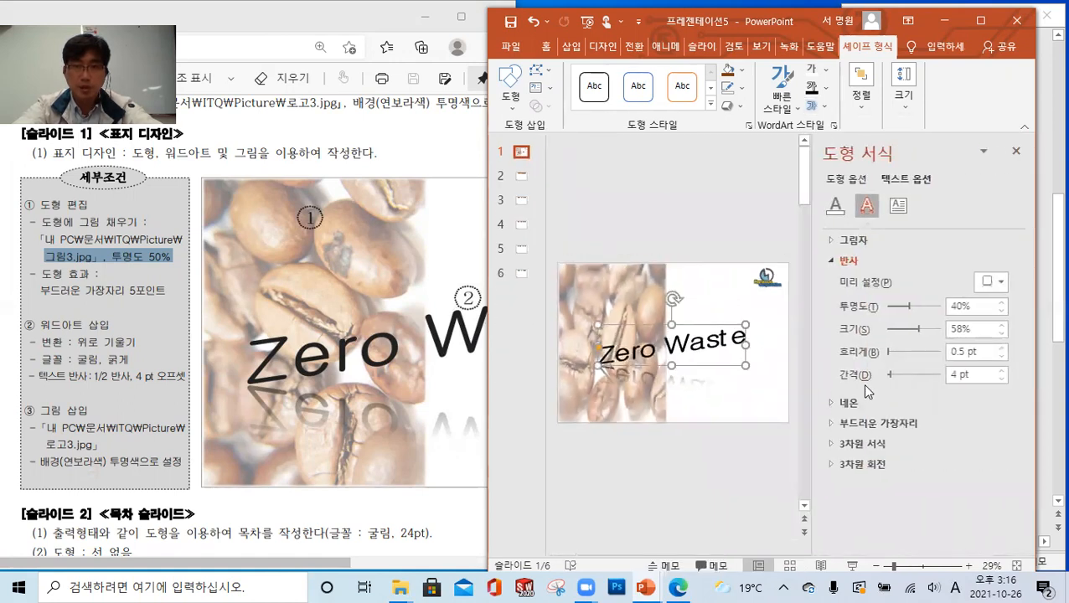
pyautogui.moveTo(970, 379); pyautogui.dragTo(921, 383)
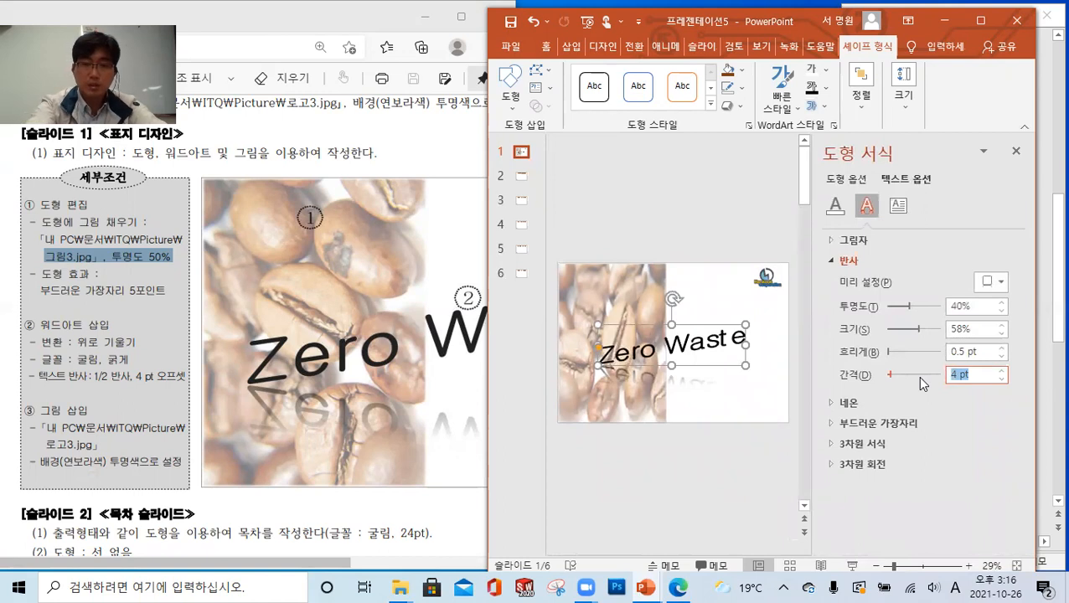
pyautogui.write('0')
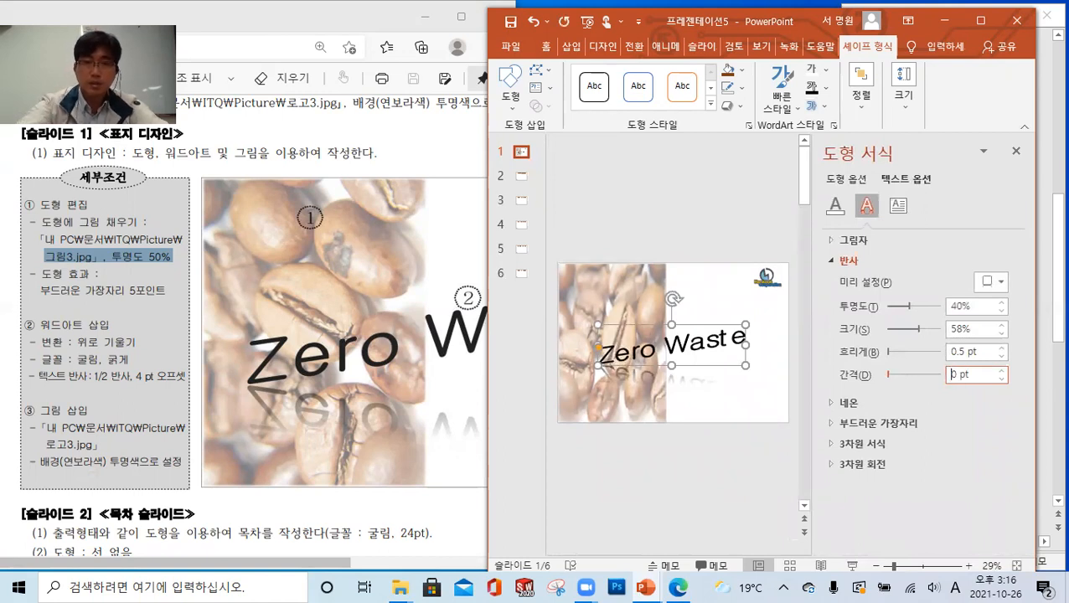
pyautogui.click(1016, 151)
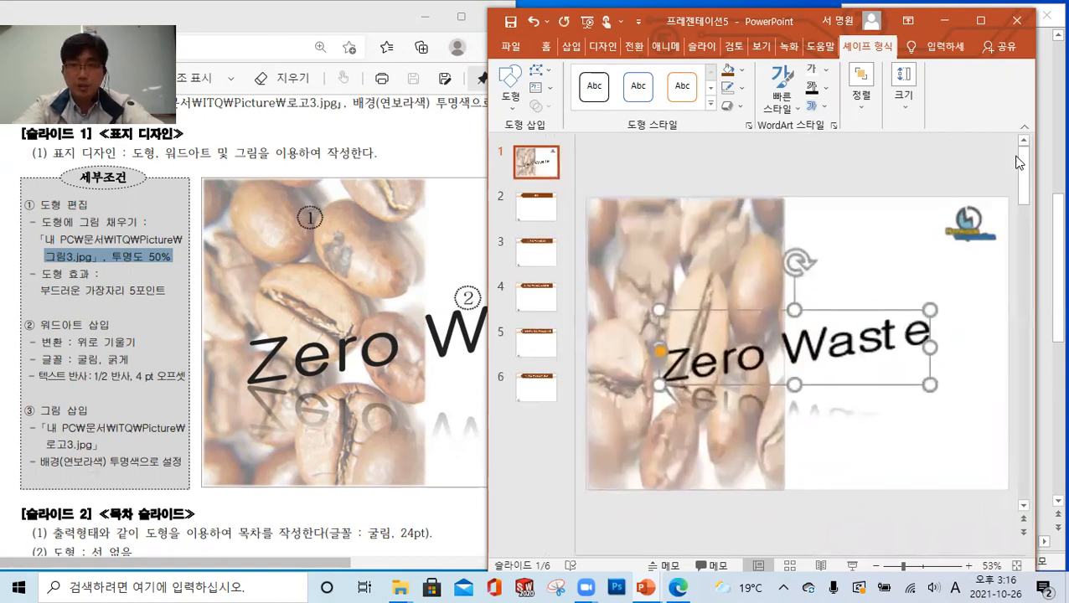
pyautogui.click(908, 422)
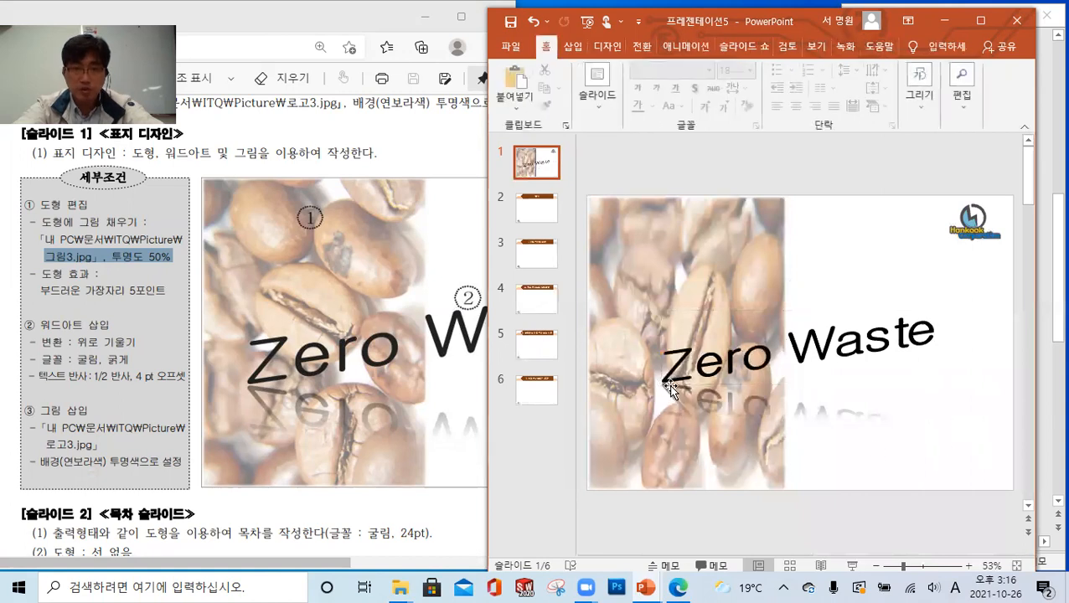
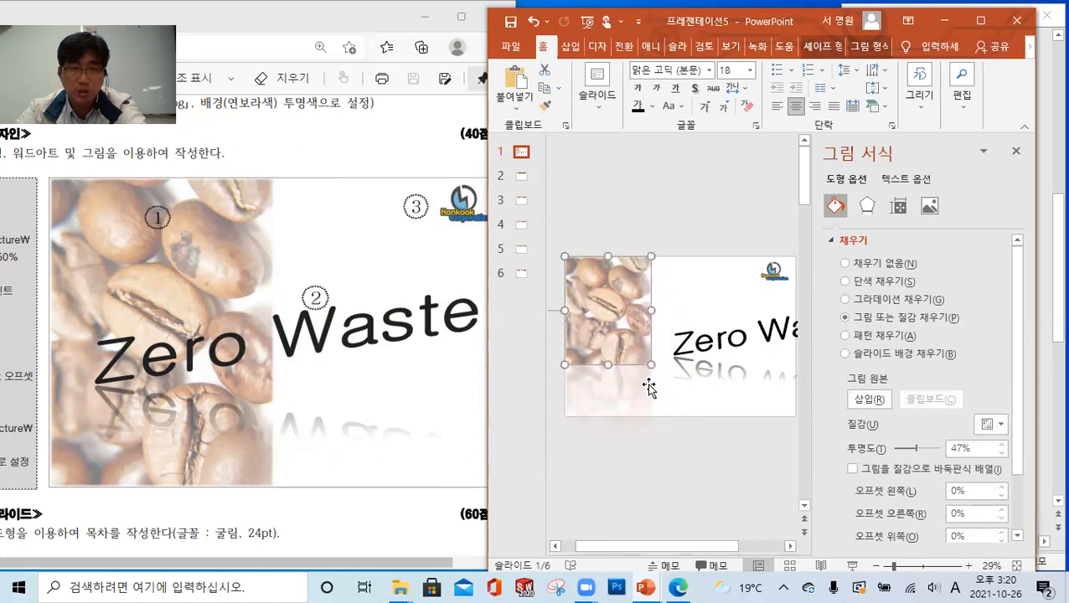
# Stretch the coffee bean picture shape so it covers the left half of the slide down to its bottom edge
pyautogui.moveTo(651, 365); pyautogui.dragTo(664, 412)
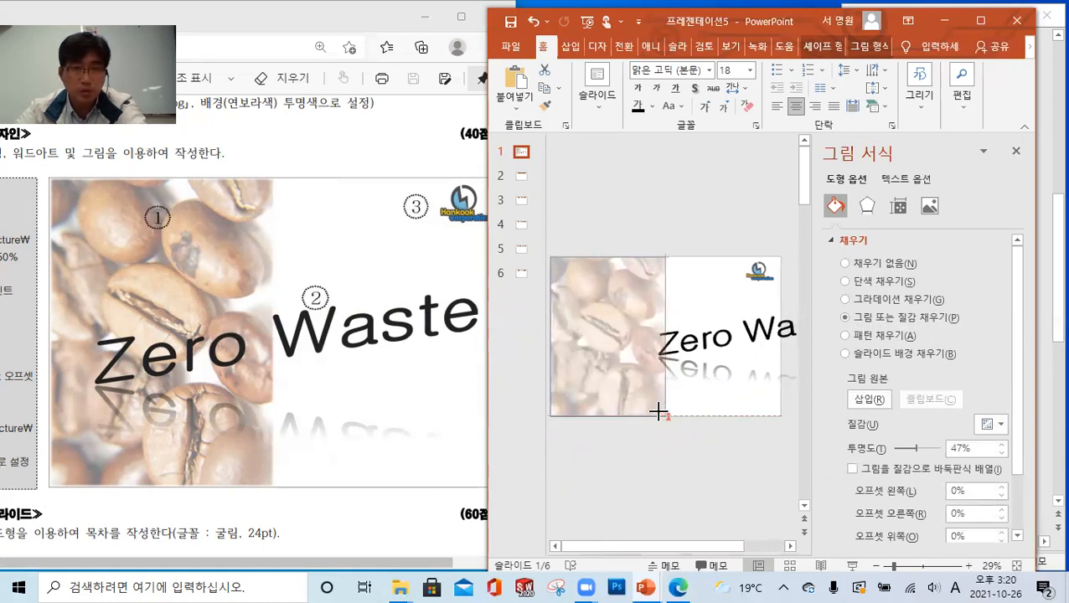
pyautogui.moveTo(657, 412); pyautogui.dragTo(616, 425)
pyautogui.click(746, 420)
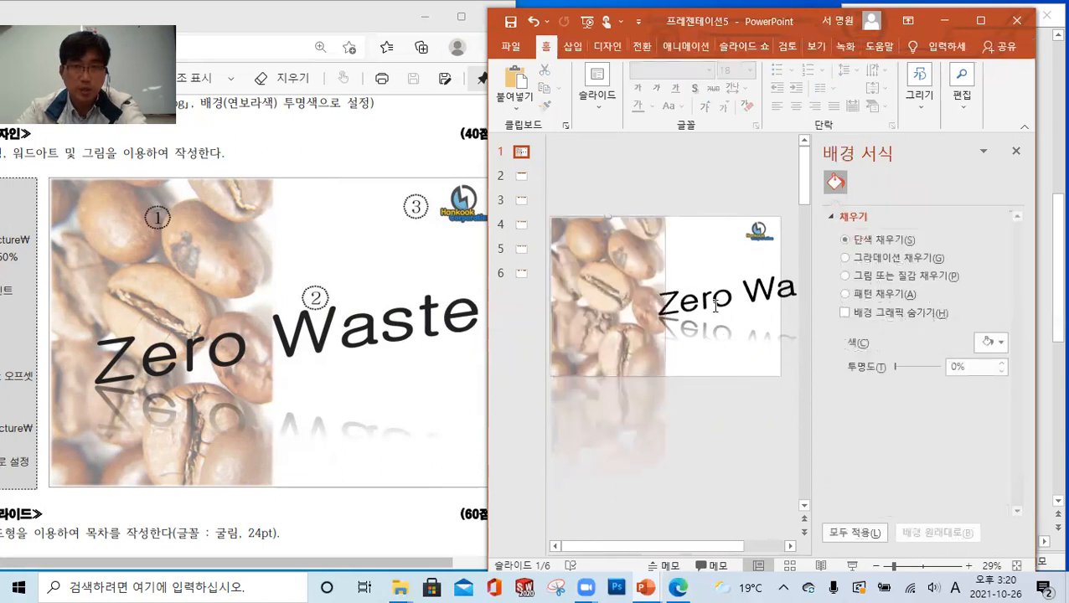
# Move the "Zero Waste" WordArt left so it starts over the coffee beans and fits within the slide, and close the format pane
pyautogui.click(741, 292)
pyautogui.moveTo(738, 266); pyautogui.dragTo(660, 266)
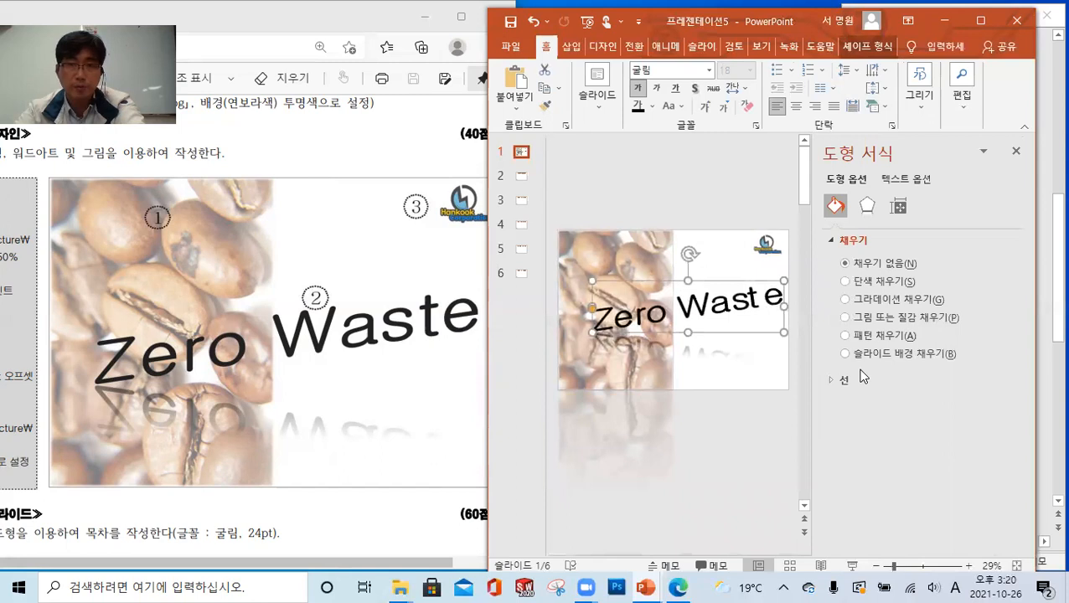
pyautogui.click(764, 455)
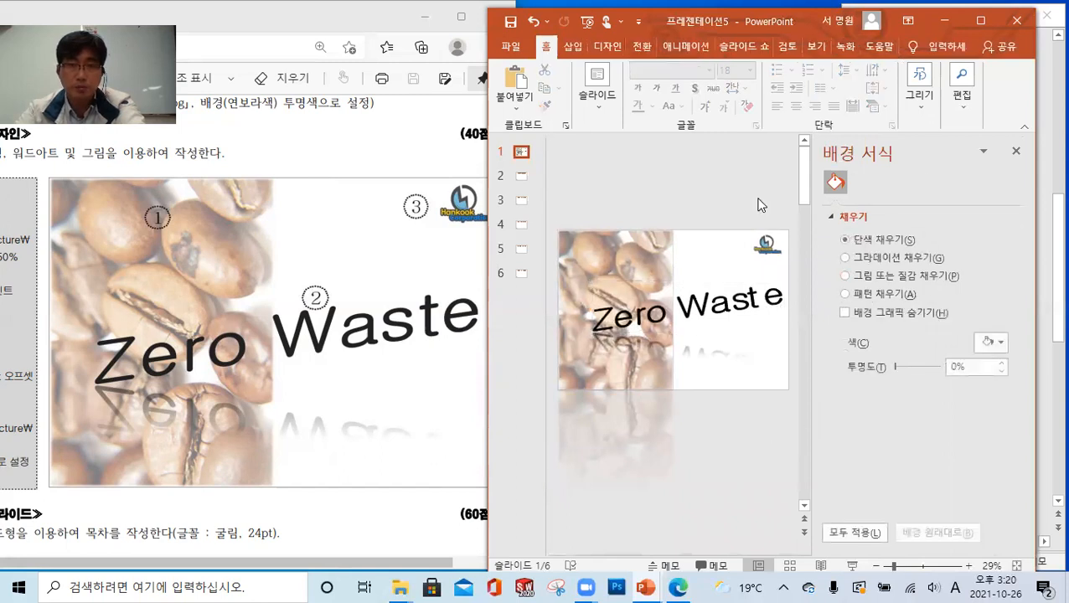
pyautogui.click(1016, 153)
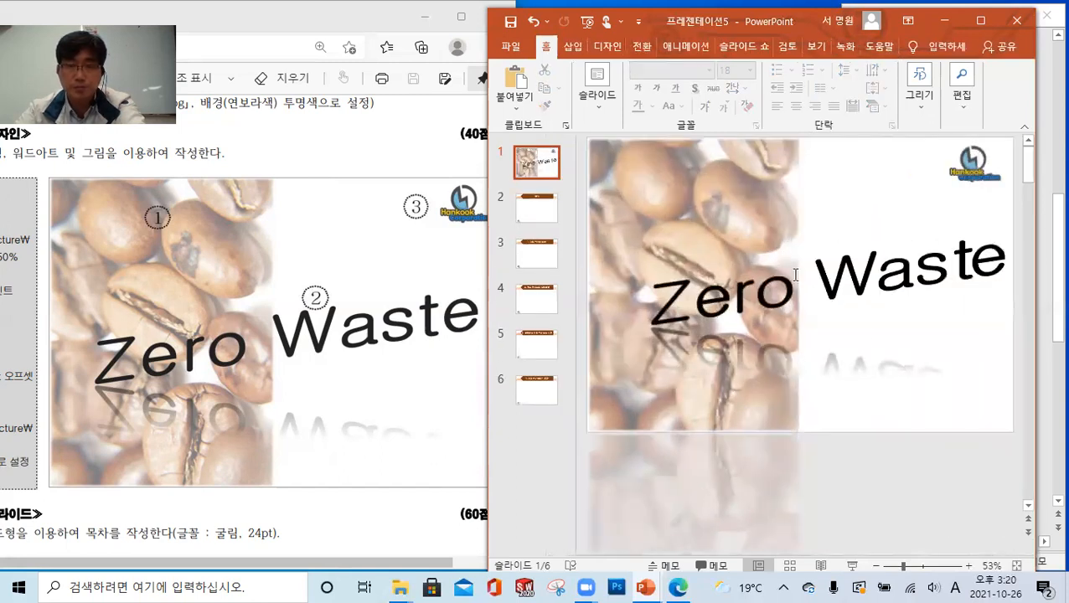
# Delete the coffee bean picture shape and draw a new rectangle over the left half of the slide at full height
pyautogui.click(751, 214)
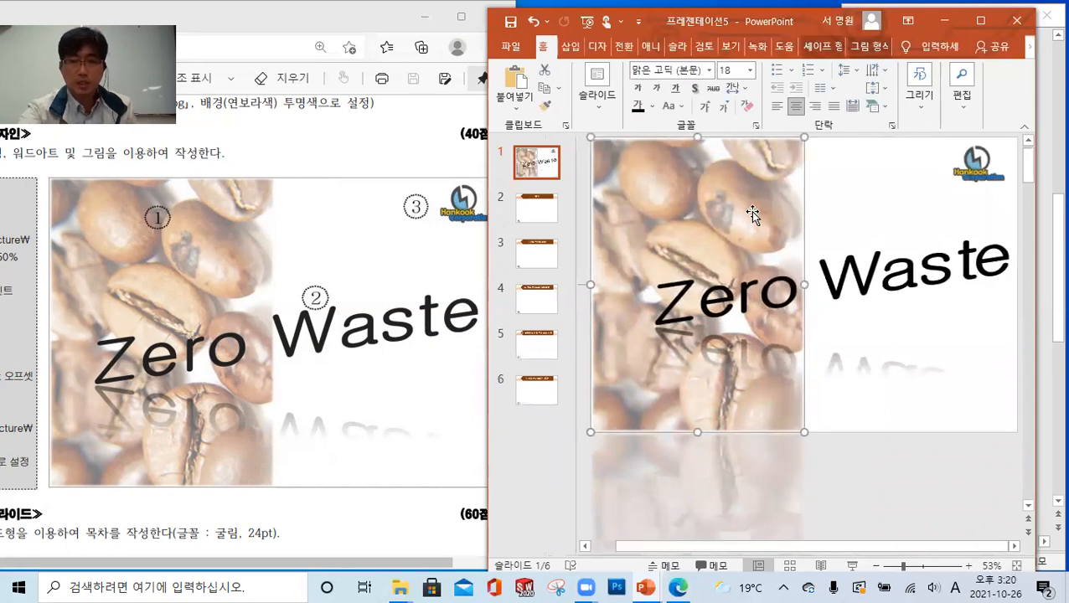
pyautogui.press('Delete')
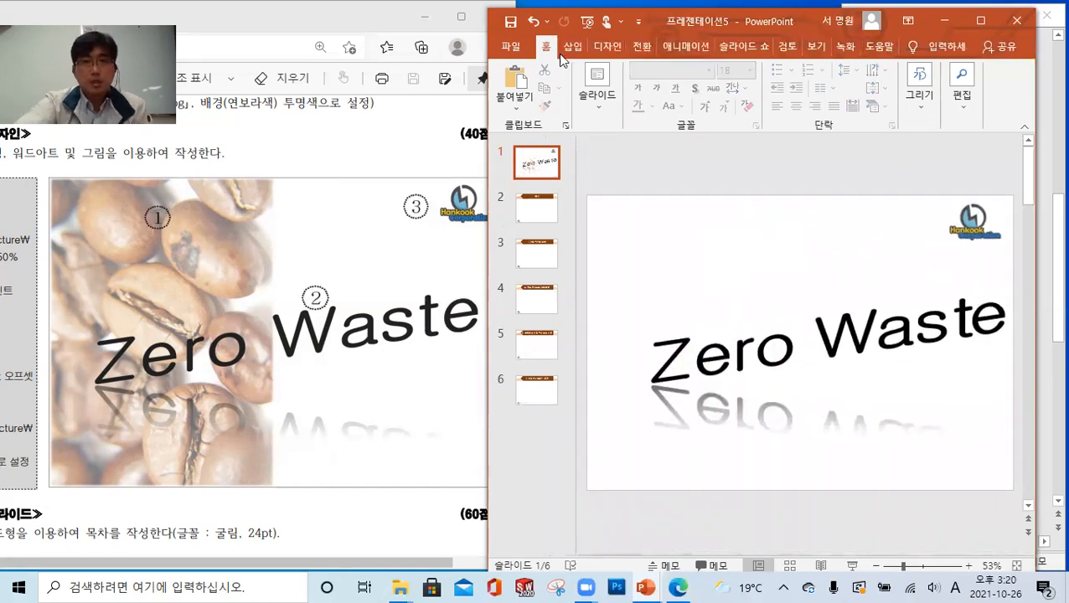
pyautogui.click(573, 46)
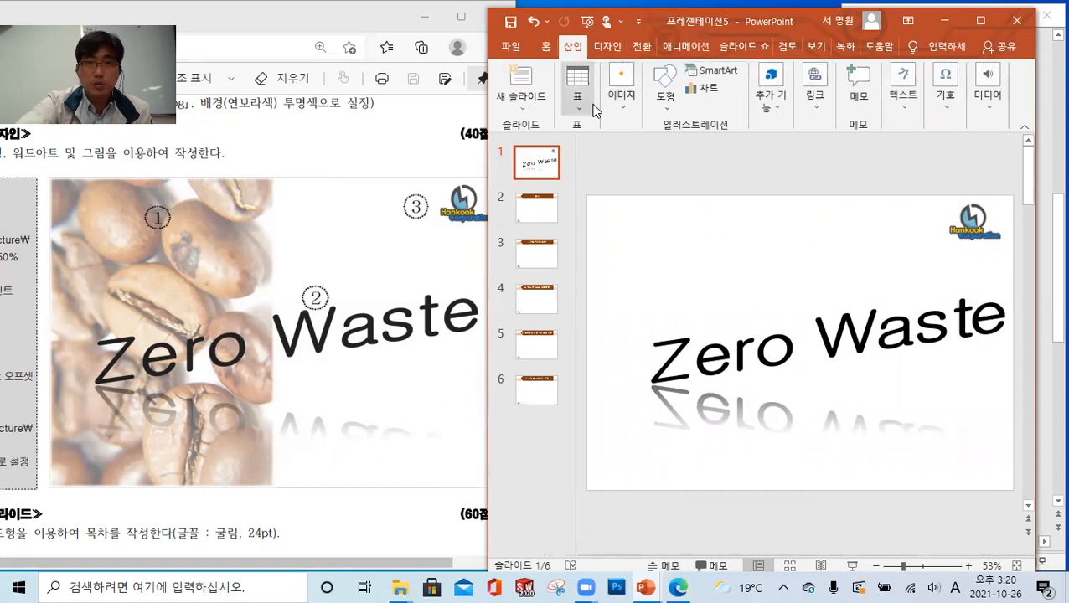
pyautogui.click(661, 107)
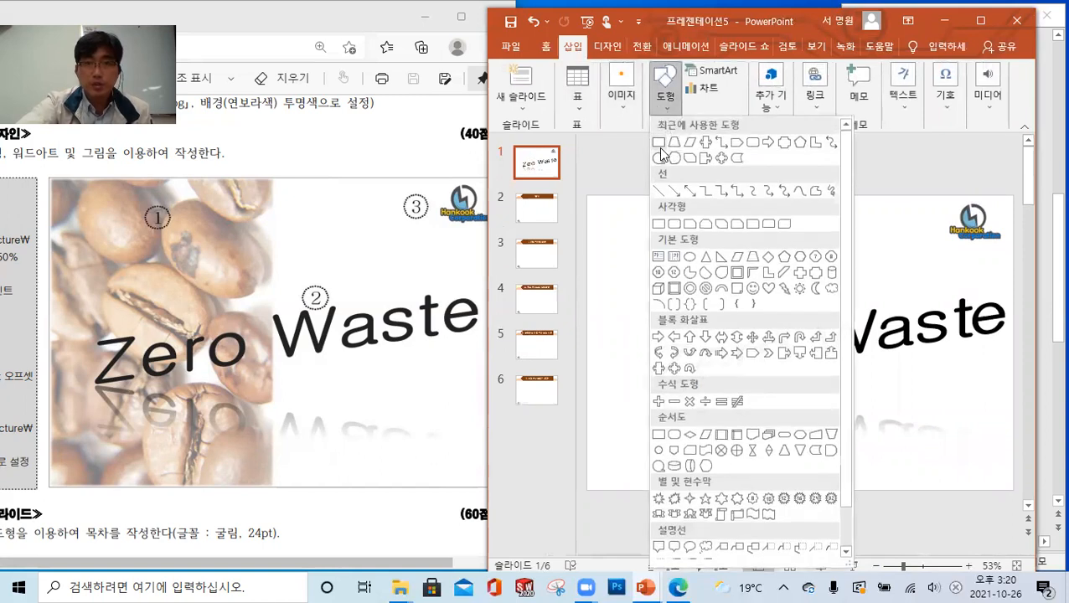
pyautogui.click(659, 138)
pyautogui.moveTo(588, 197); pyautogui.dragTo(787, 488)
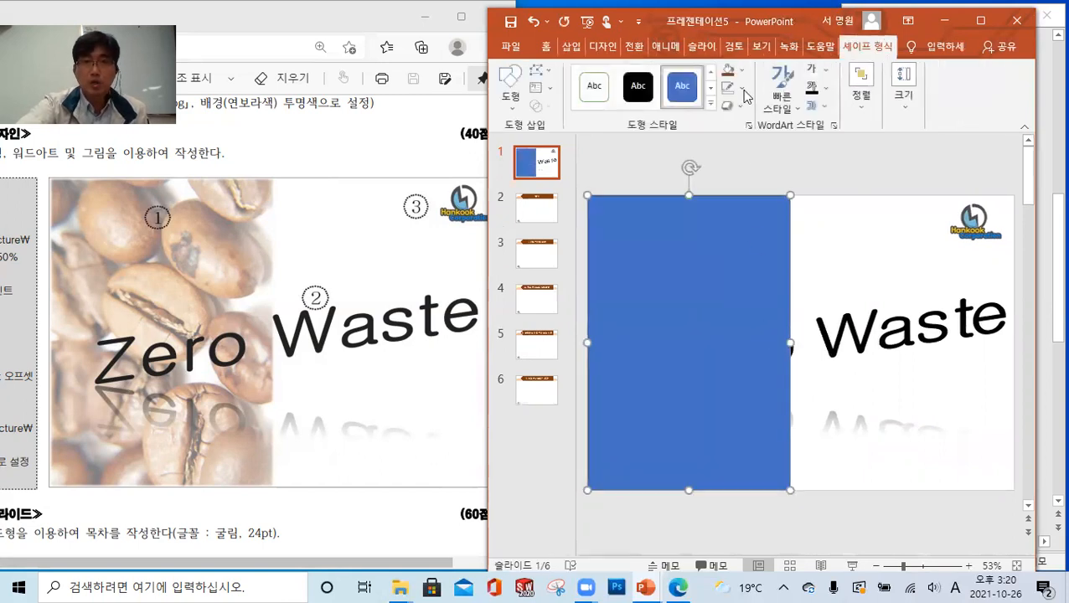
# Fill the new rectangle with the picture 그림3.jpg from the ITQ Picture folder
pyautogui.click(744, 74)
pyautogui.click(769, 269)
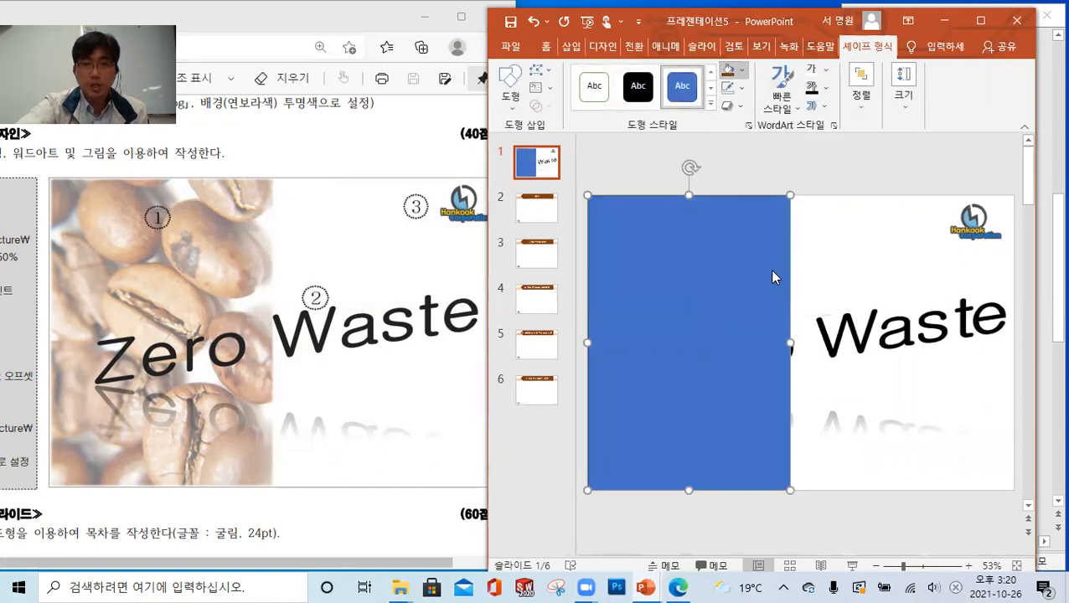
pyautogui.click(612, 211)
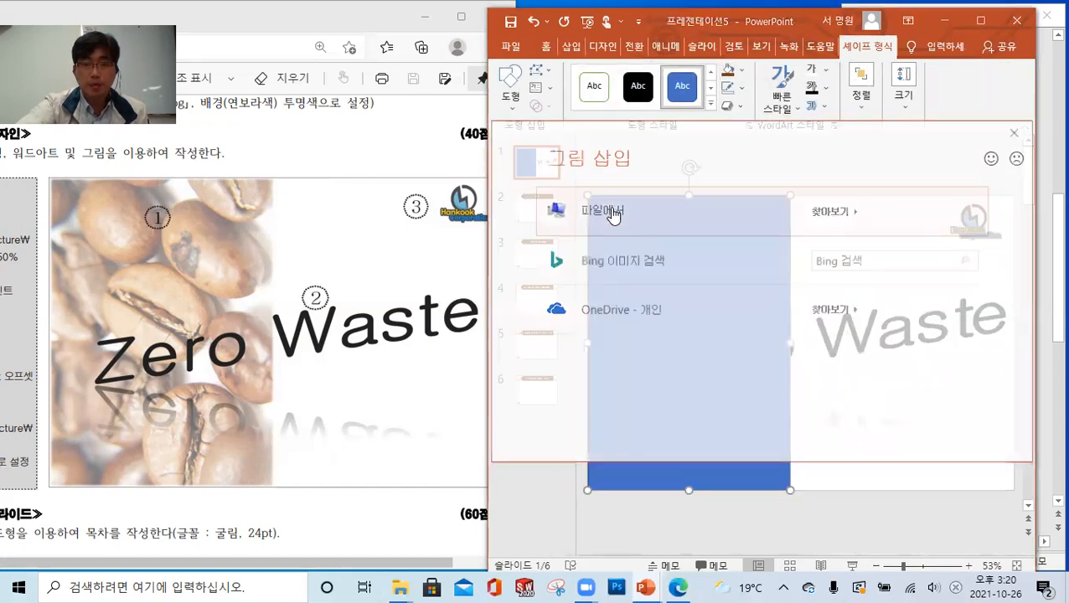
pyautogui.click(859, 144)
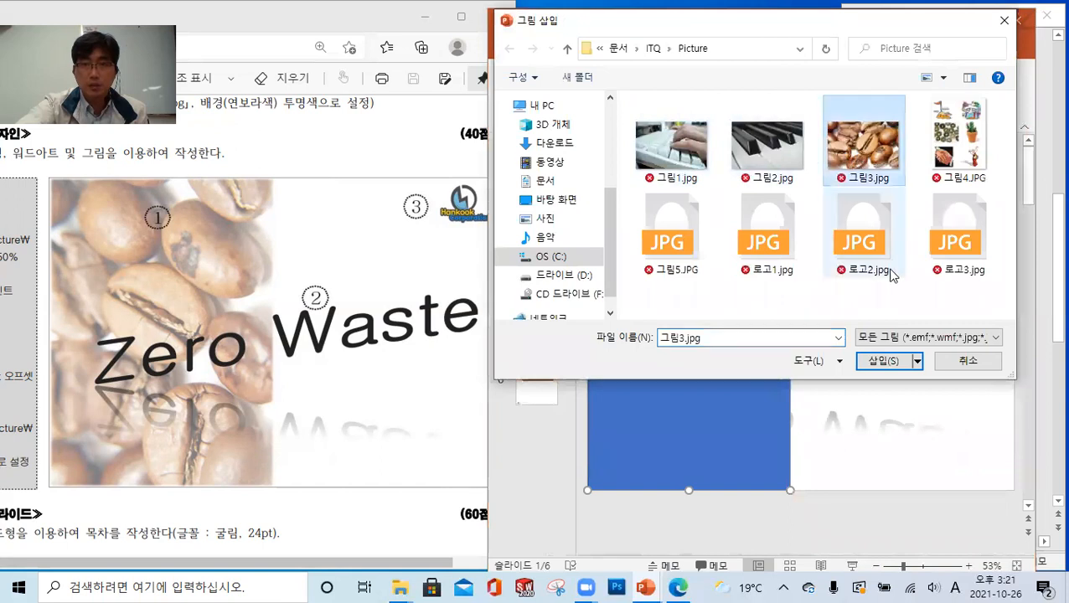
pyautogui.click(887, 361)
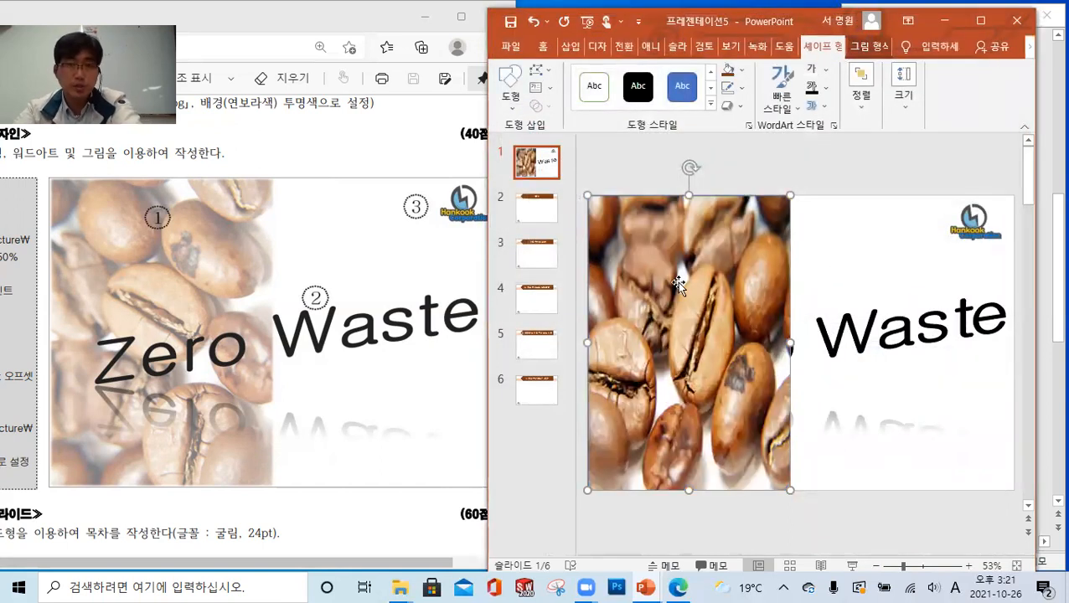
# Rotate the picture-filled rectangle 90° counterclockwise and resize it to cover the slide's left half from top to bottom
pyautogui.moveTo(689, 167); pyautogui.dragTo(600, 337)
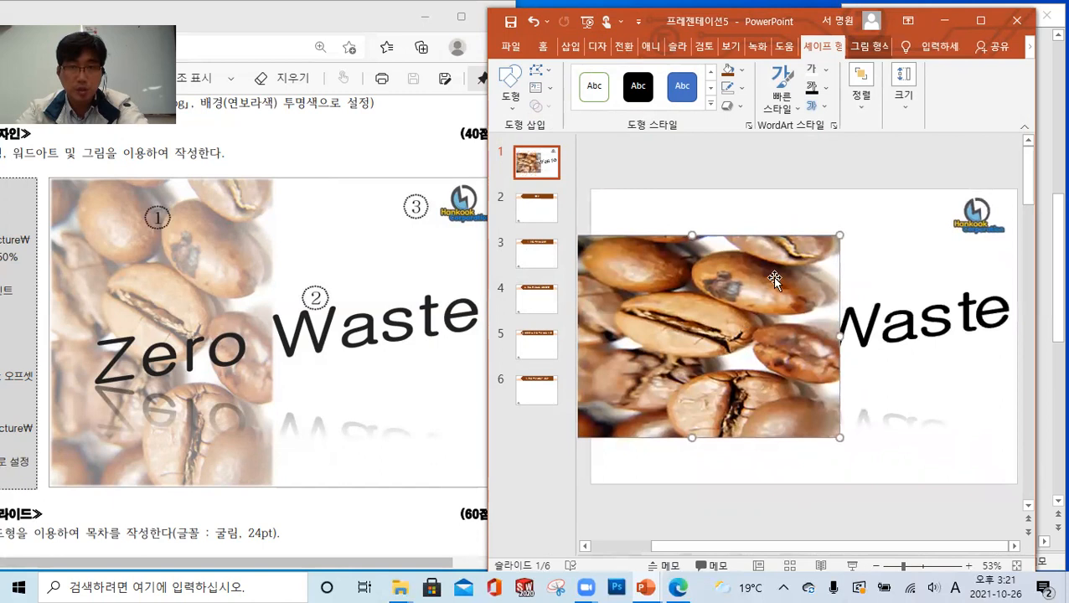
pyautogui.moveTo(817, 423); pyautogui.dragTo(780, 493)
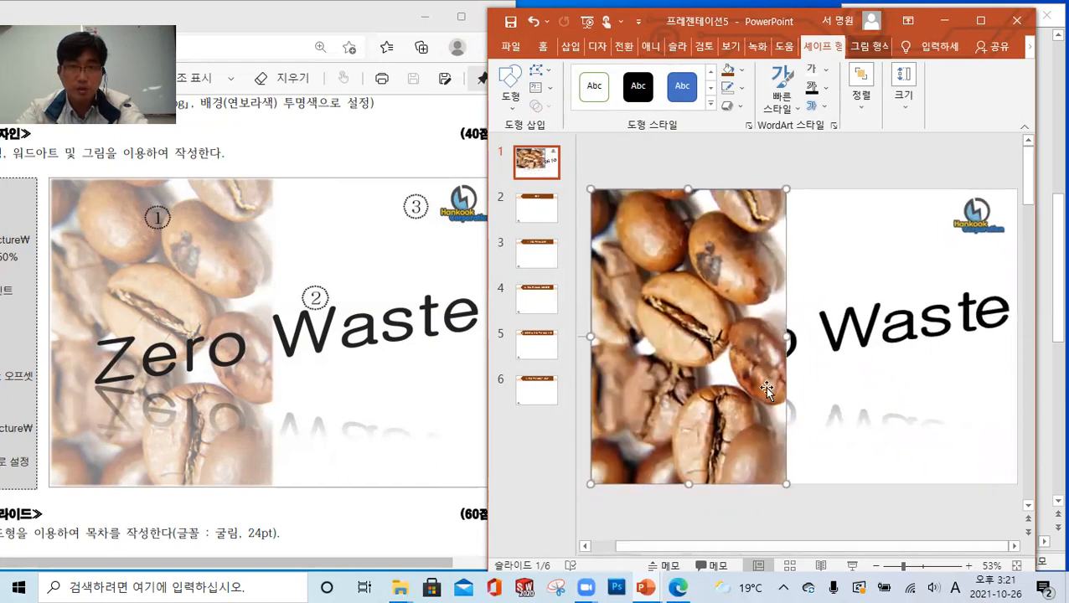
# Set the transparency (투명도) of the shape's picture fill to 50%
pyautogui.rightClick(687, 230)
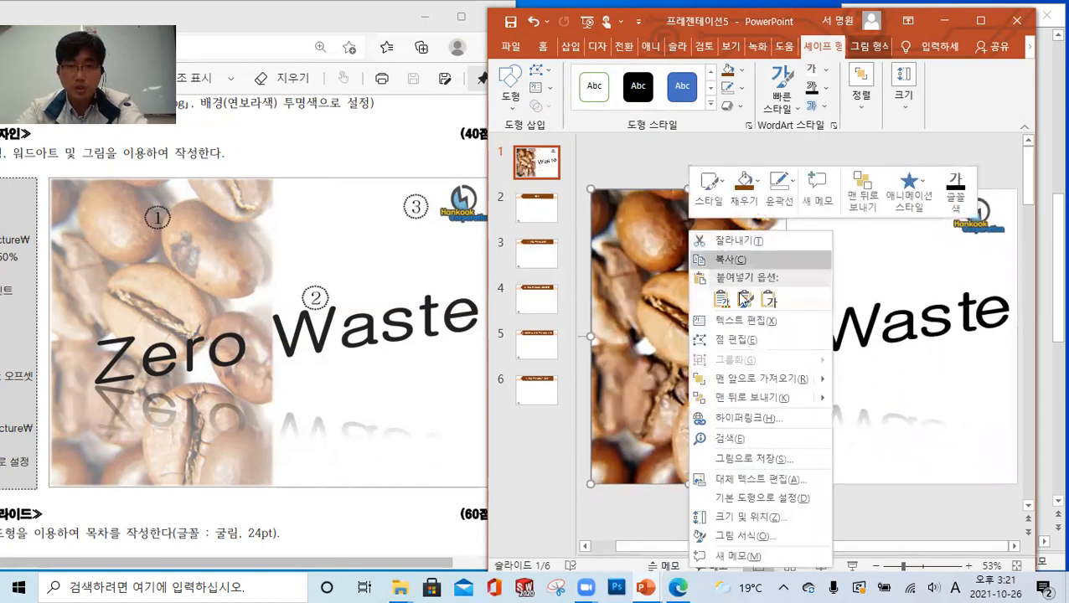
pyautogui.click(759, 536)
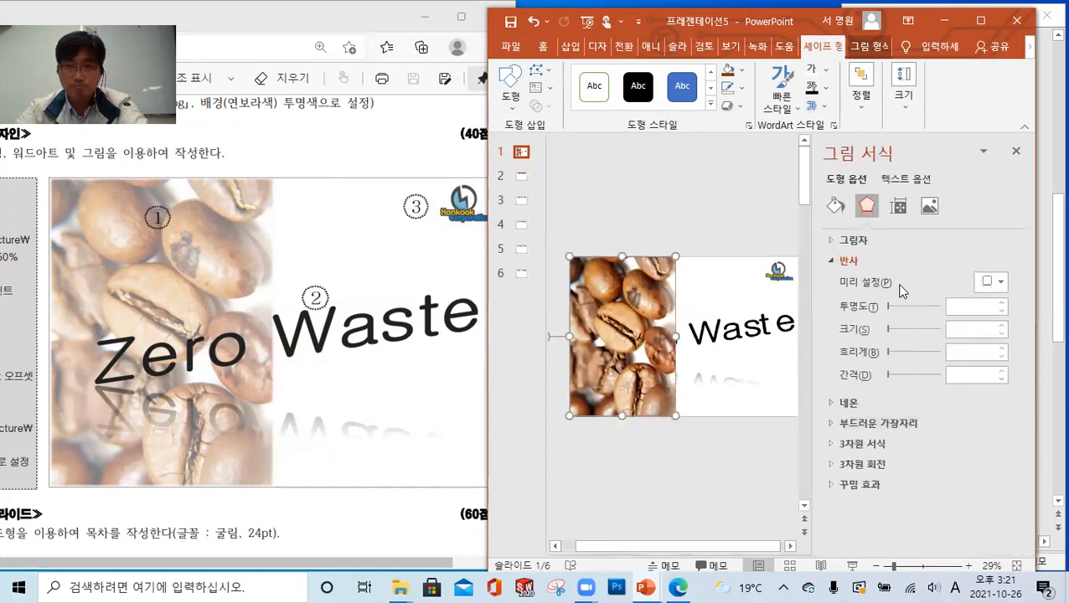
pyautogui.click(838, 206)
pyautogui.click(954, 450)
pyautogui.write('50')
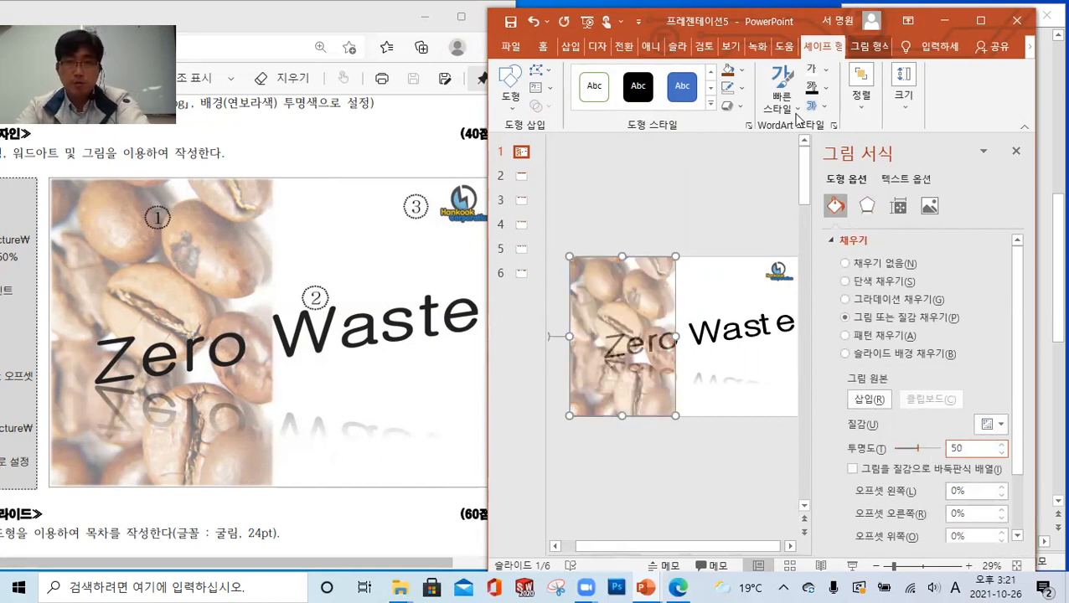
# Check the required shape effect in the exam sheet and apply 5-point soft edges (부드러운 가장자리) to the picture shape
pyautogui.click(739, 107)
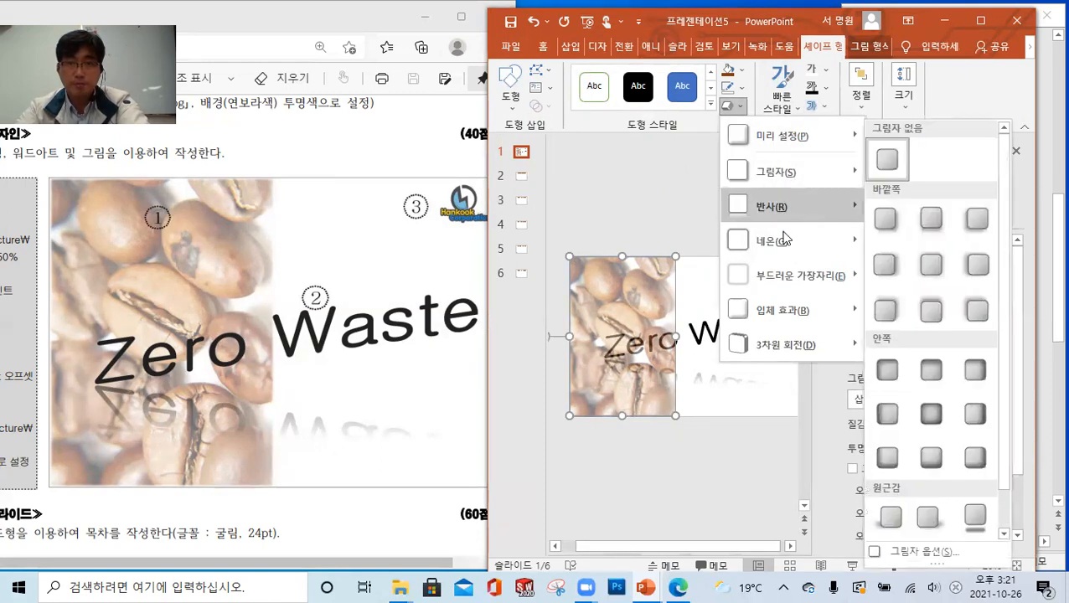
pyautogui.moveTo(784, 243)
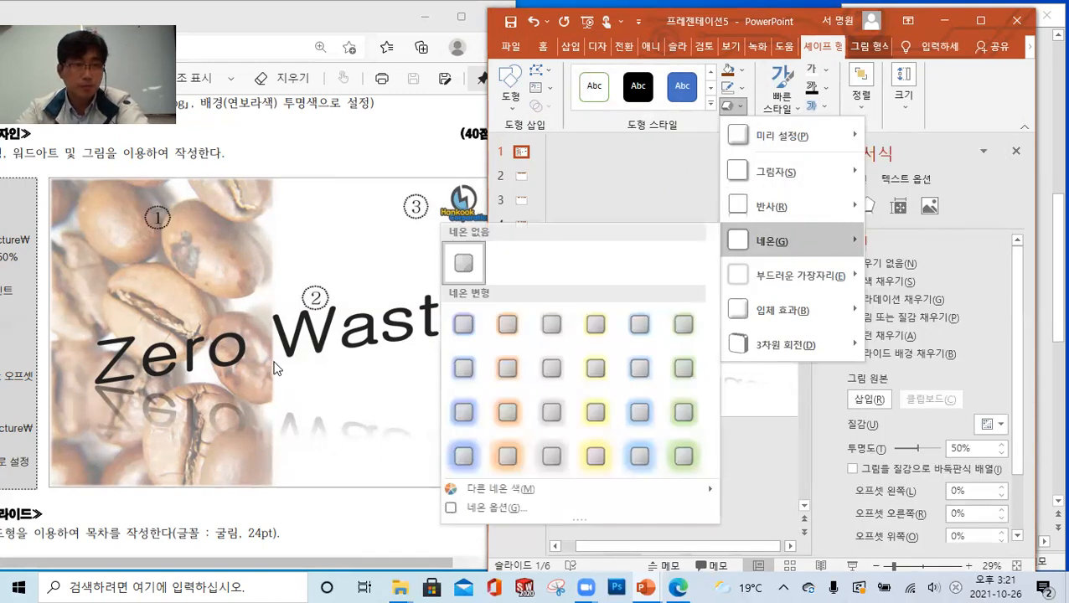
pyautogui.click(307, 498)
pyautogui.hscroll(-3, 209, 419)
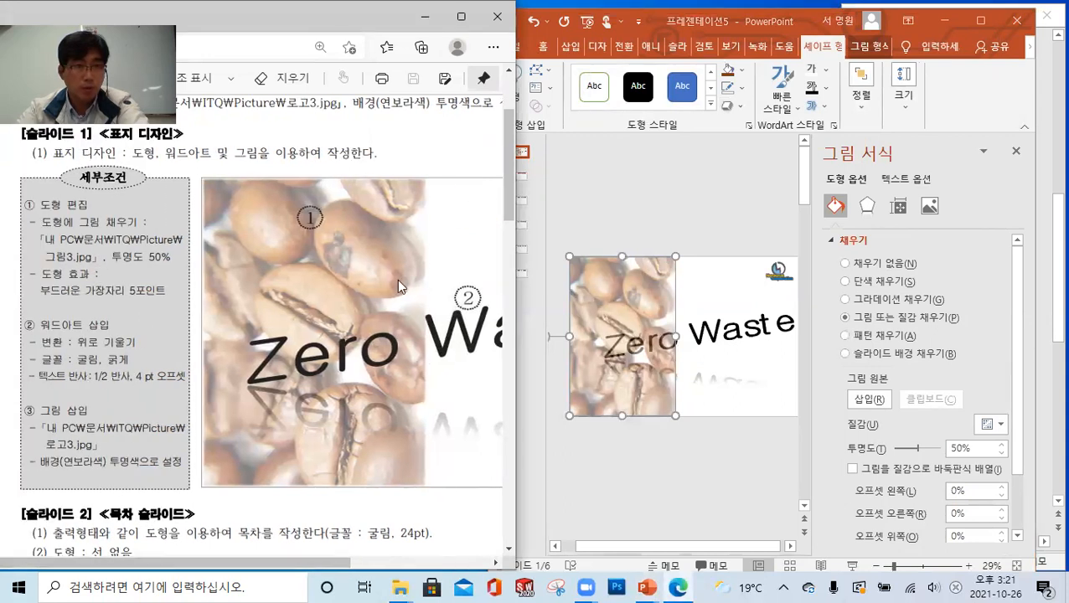
pyautogui.click(740, 108)
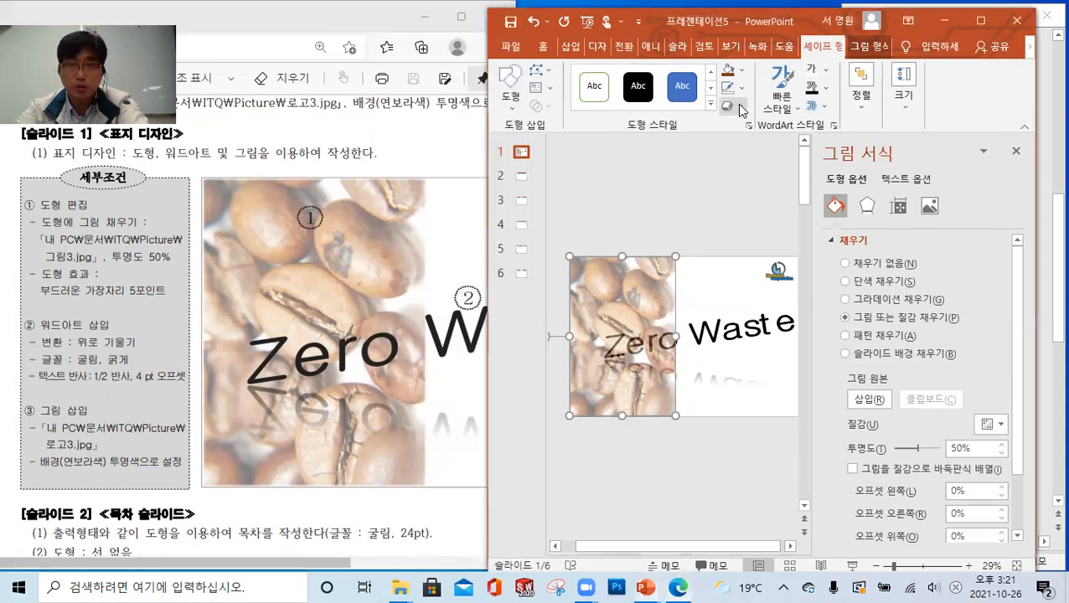
pyautogui.click(740, 107)
pyautogui.moveTo(792, 274)
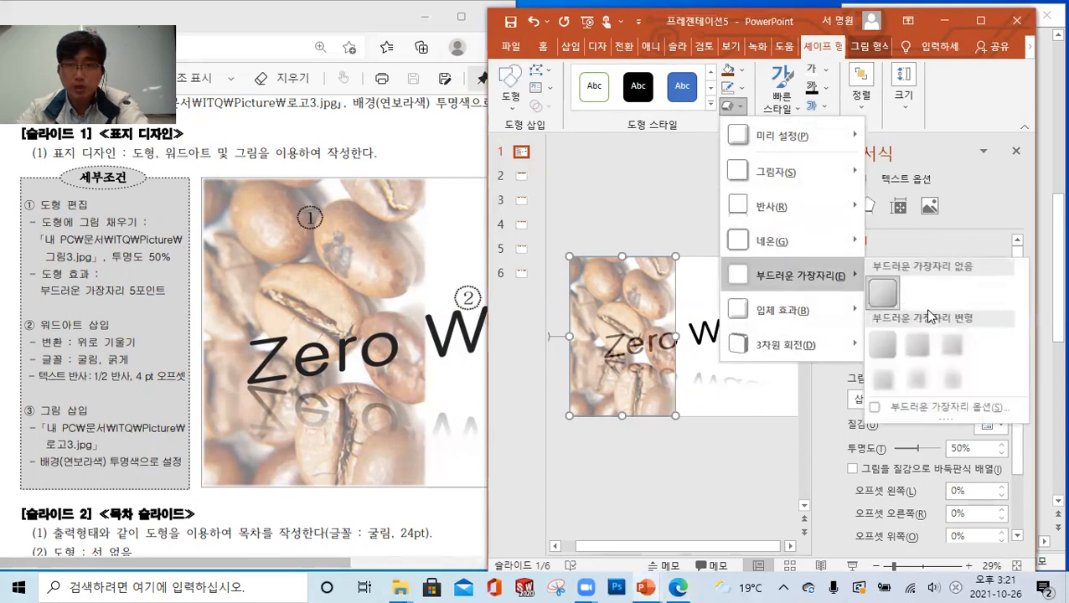
pyautogui.click(950, 346)
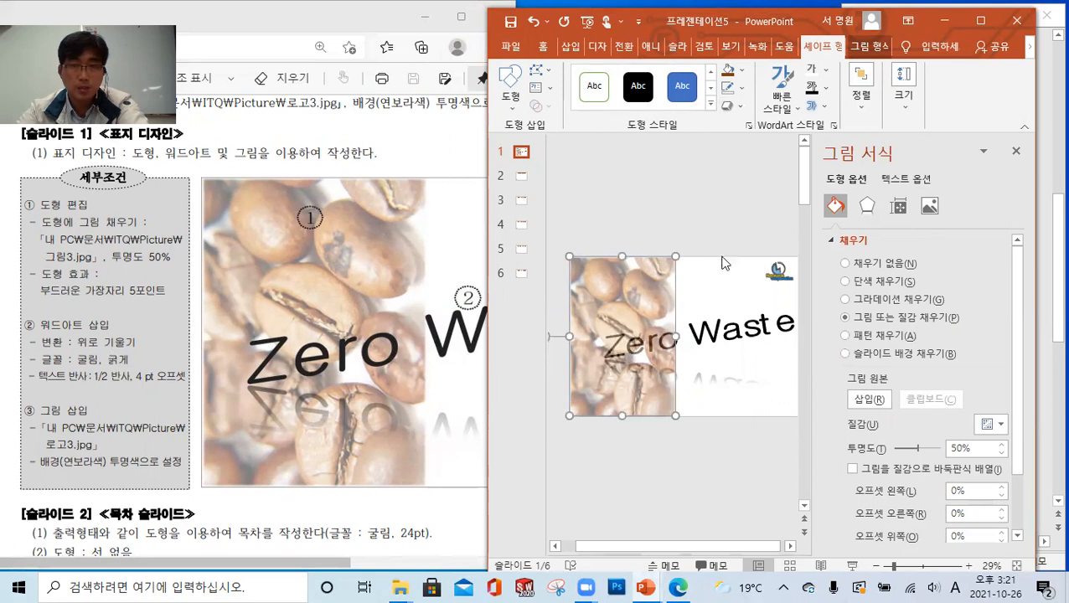
pyautogui.click(720, 226)
# Bring the "Zero Waste" WordArt in front of the coffee bean picture and shift it slightly up and to the left
pyautogui.click(707, 323)
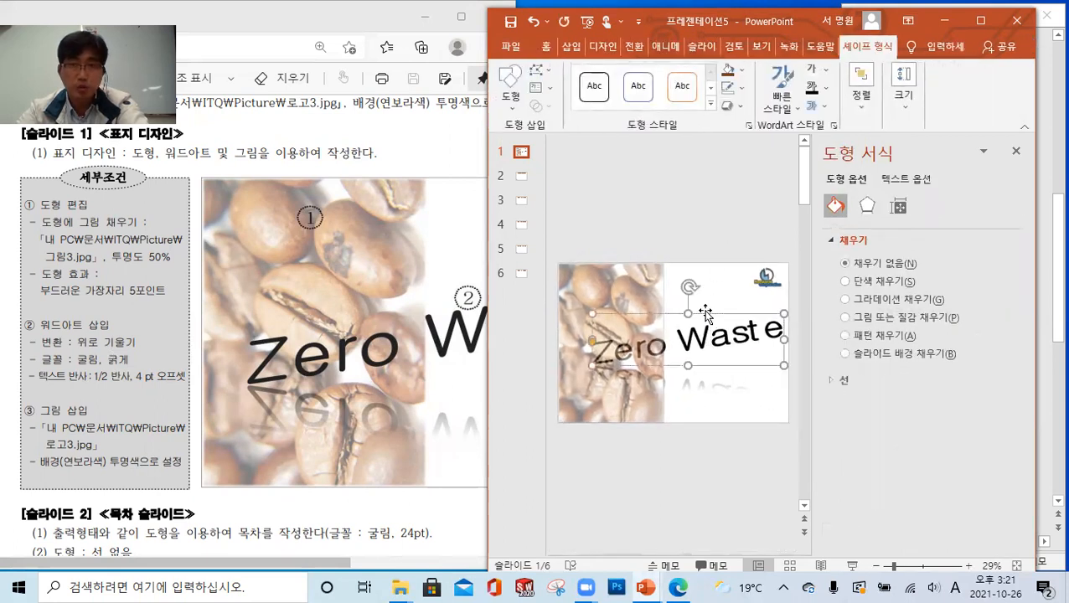
pyautogui.click(861, 96)
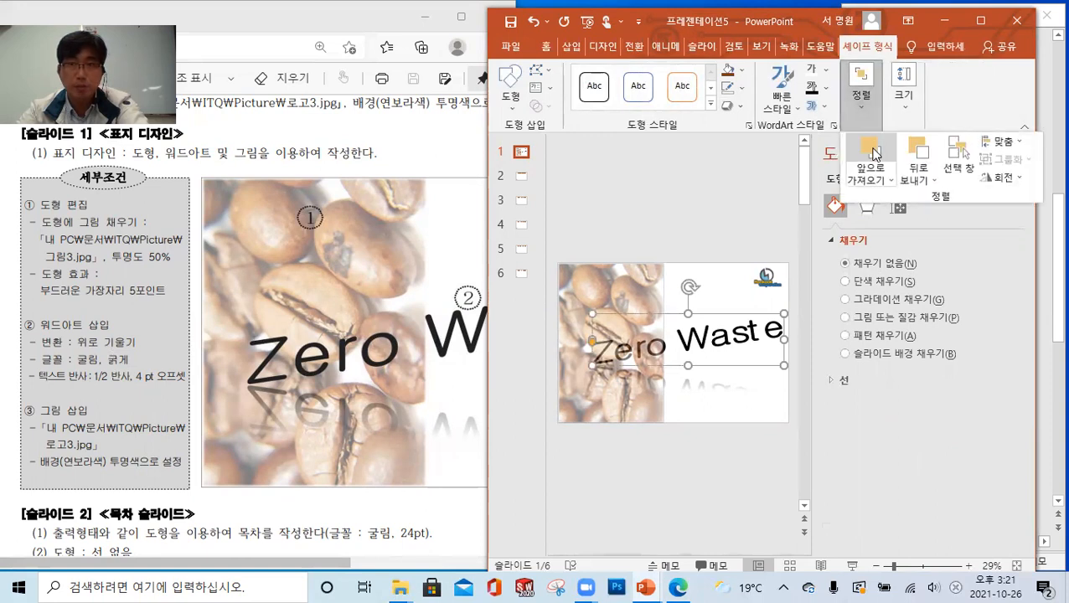
pyautogui.click(668, 227)
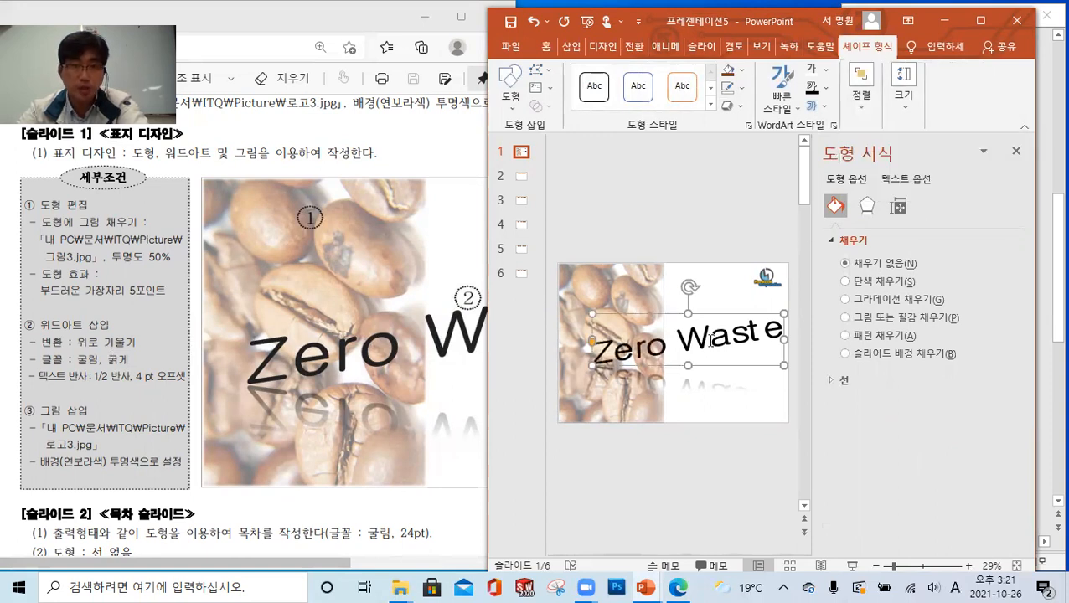
pyautogui.moveTo(710, 313); pyautogui.dragTo(703, 315)
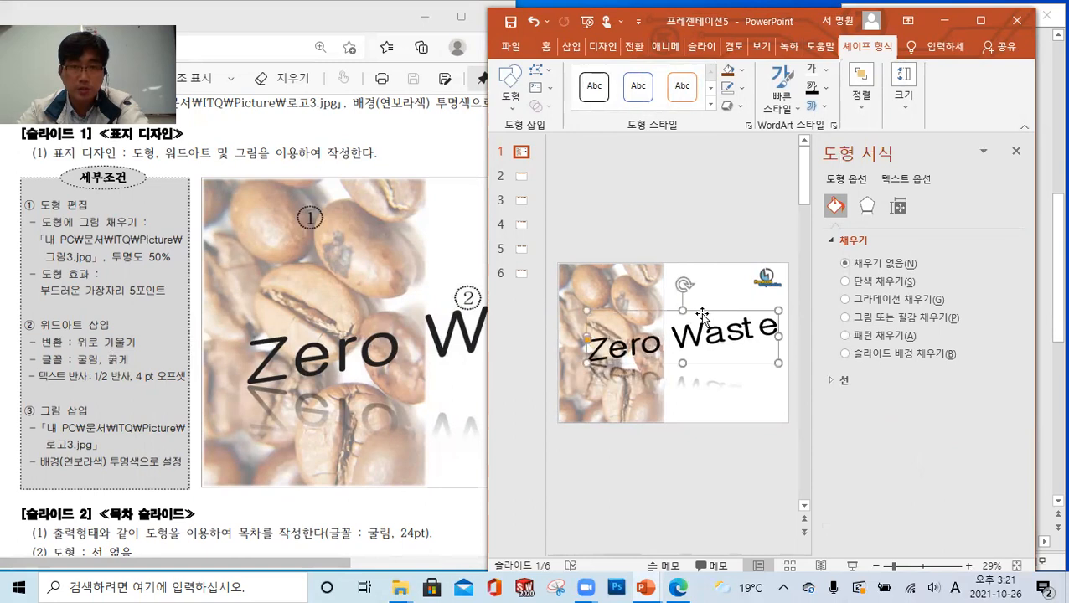
pyautogui.click(1016, 153)
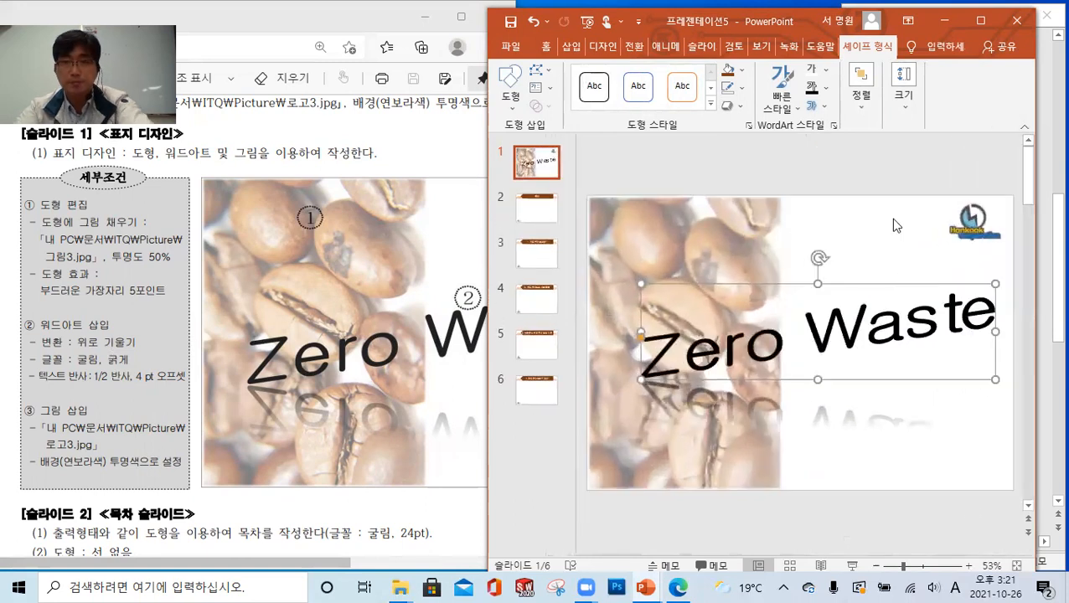
pyautogui.click(902, 168)
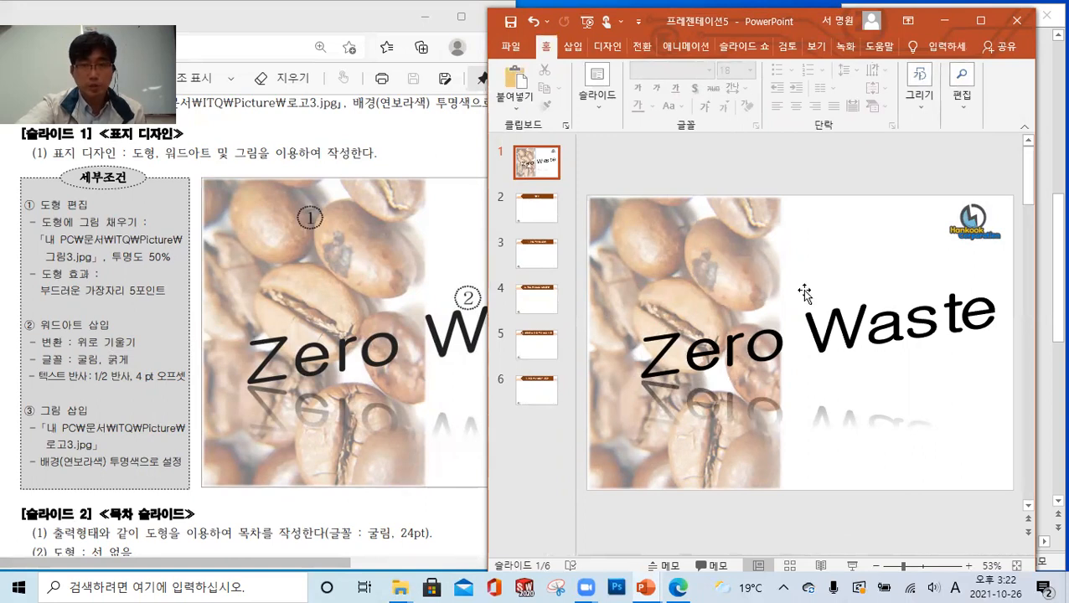
# Widen the coffee bean picture shape slightly toward the middle of the slide and deselect it
pyautogui.click(840, 333)
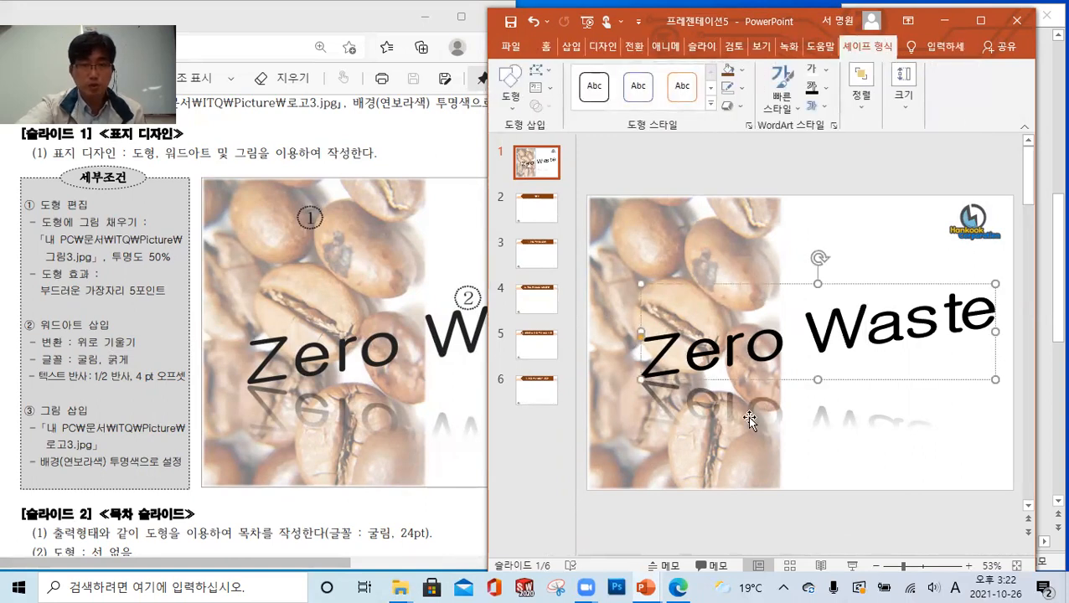
pyautogui.click(781, 379)
pyautogui.moveTo(786, 338); pyautogui.dragTo(800, 335)
pyautogui.click(836, 175)
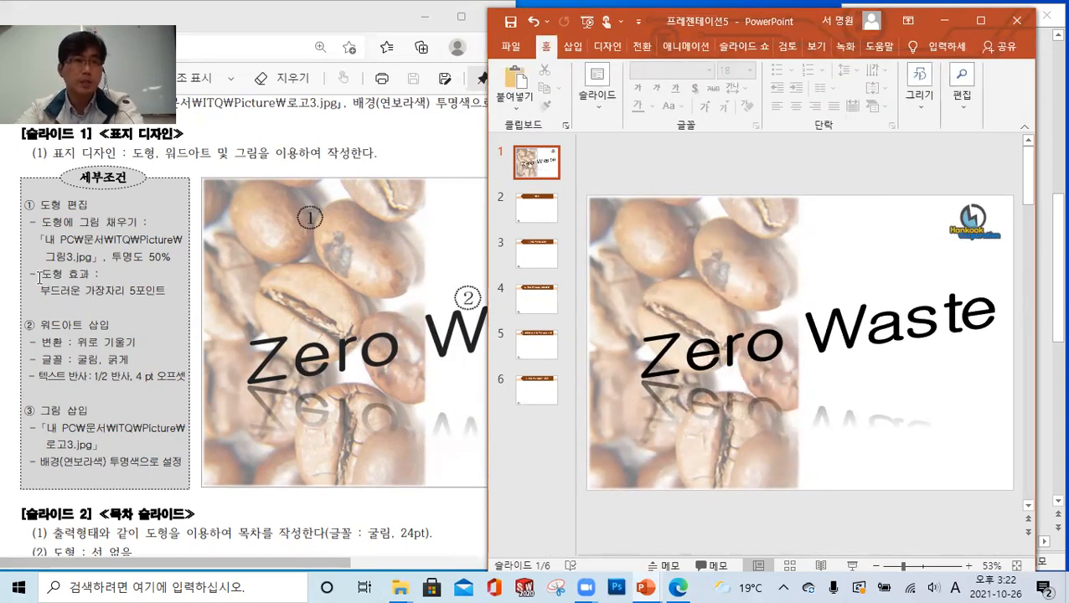
# Bring up the slide 2 instructions in the exam sheet and open slide 2 (목차) of the presentation
pyautogui.scroll(-4, 253, 252)
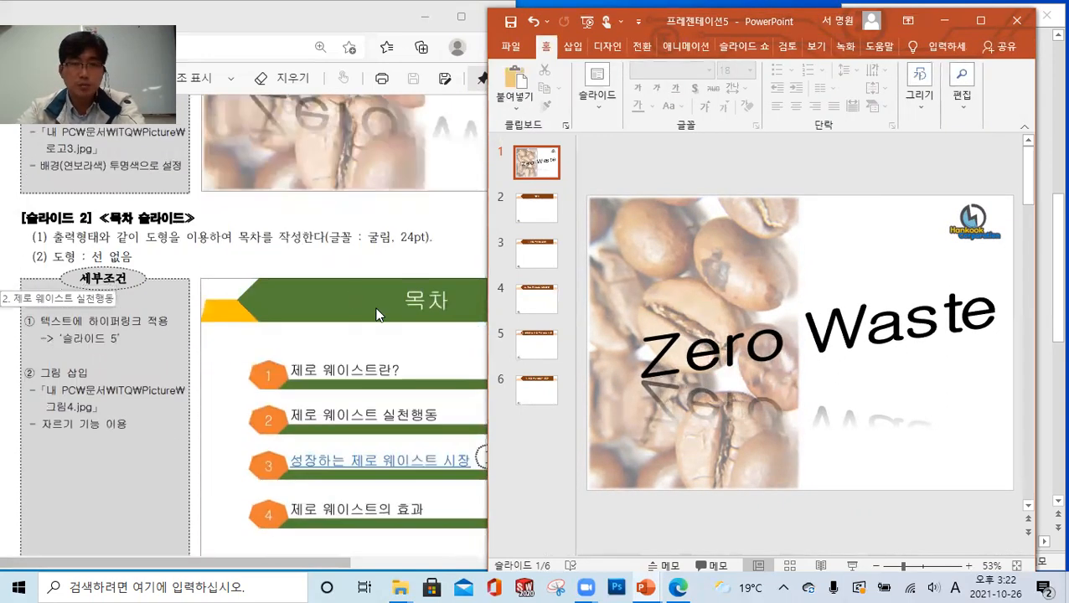
pyautogui.scroll(-1, 376, 315)
pyautogui.click(541, 210)
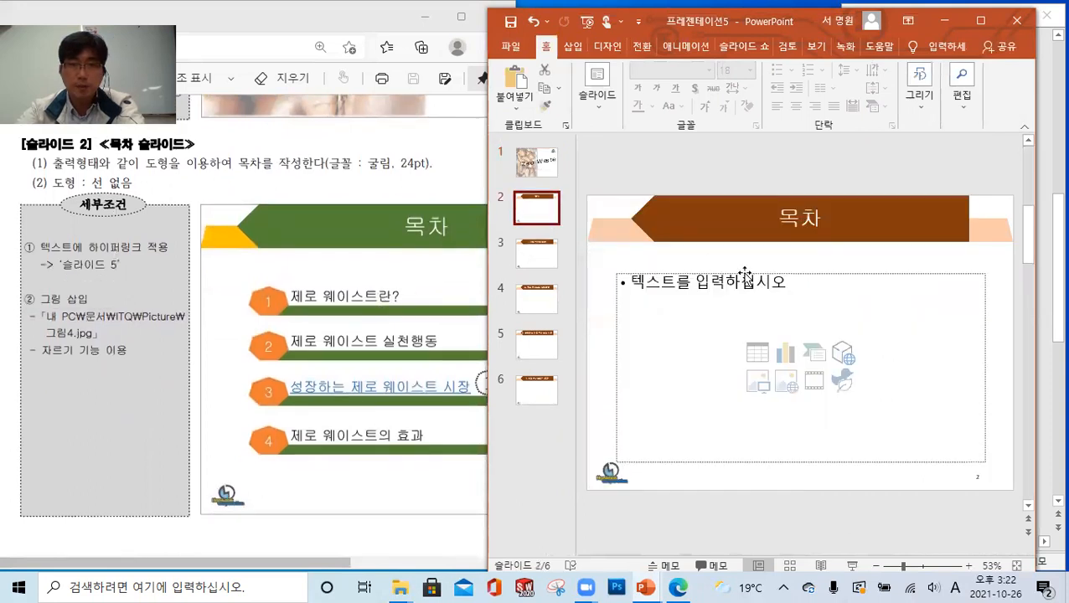
# Delete the empty content placeholder from slide 2 and check the full 목차 layout in the exam sheet
pyautogui.click(750, 273)
pyautogui.press('Delete')
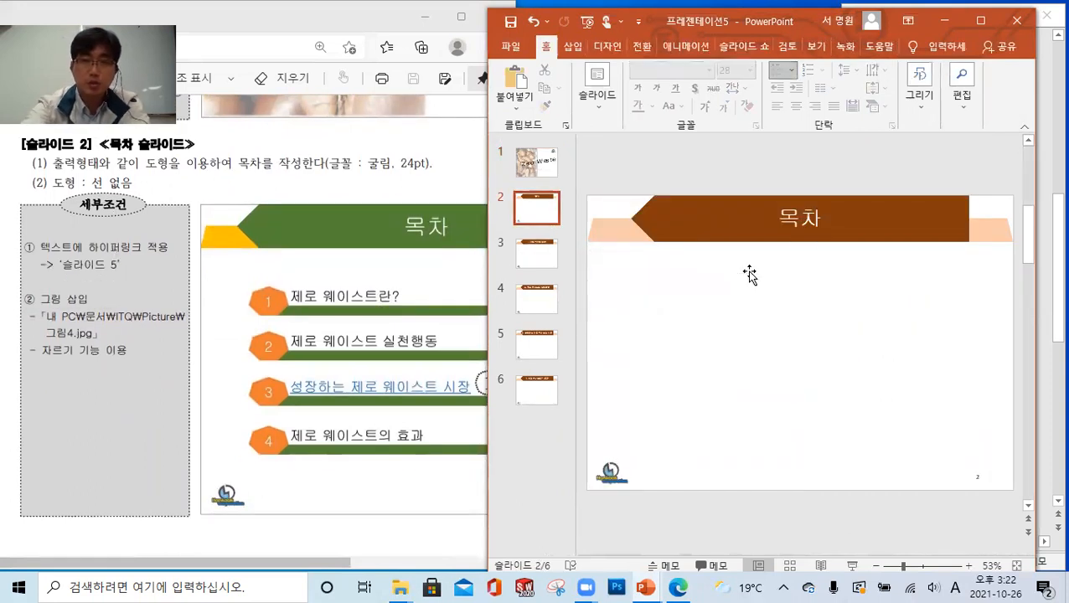
pyautogui.moveTo(293, 563); pyautogui.dragTo(406, 556)
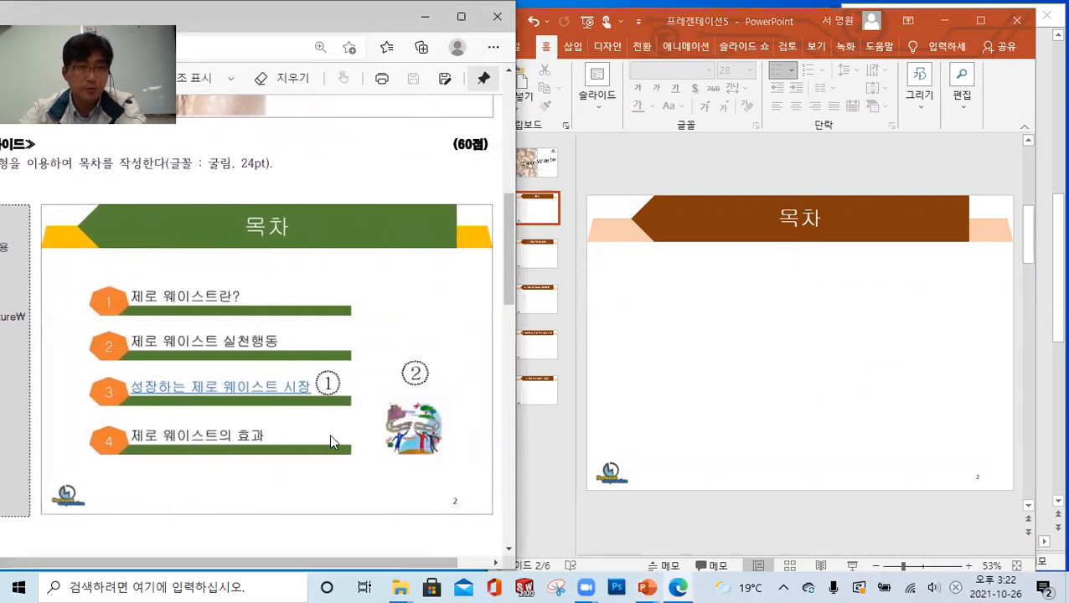
pyautogui.scroll(1, 329, 433)
pyautogui.click(771, 344)
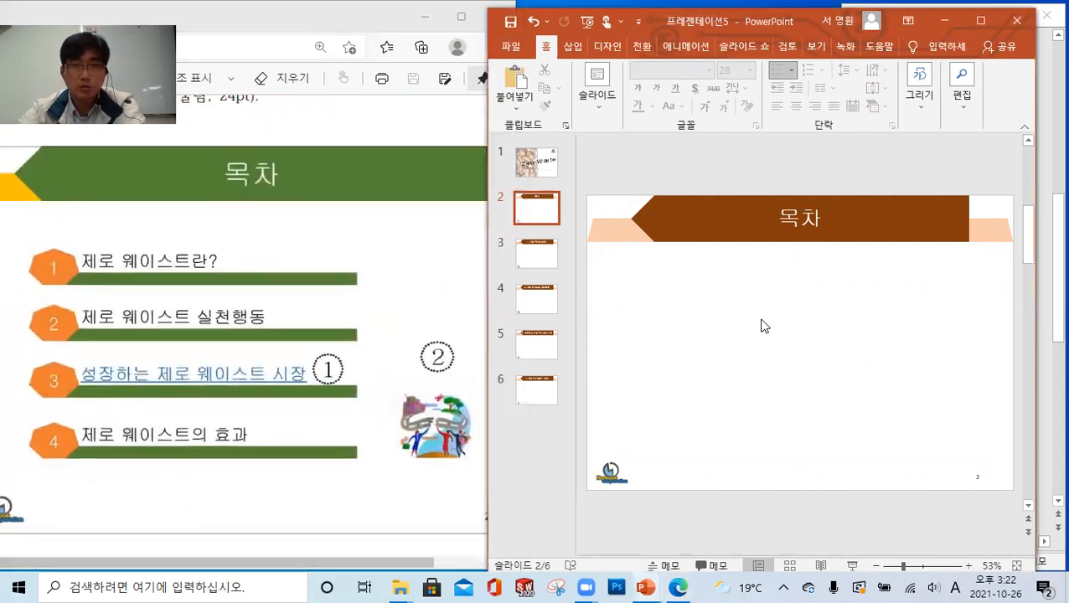
# Insert the picture 그림4.JPG from the ITQ Picture folder on this device into slide 2
pyautogui.click(573, 46)
pyautogui.click(620, 107)
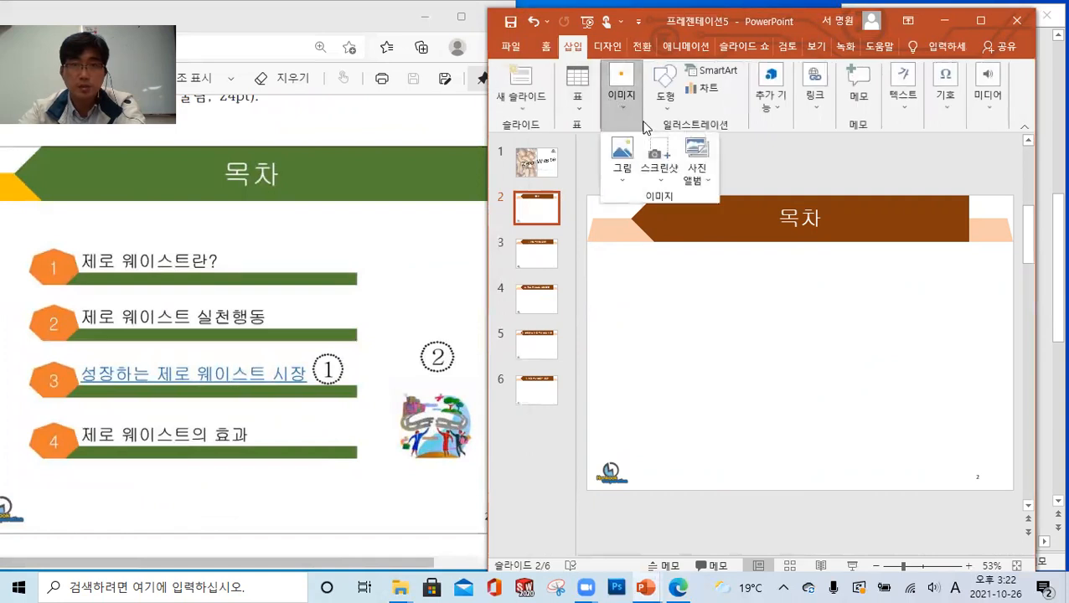
pyautogui.click(622, 159)
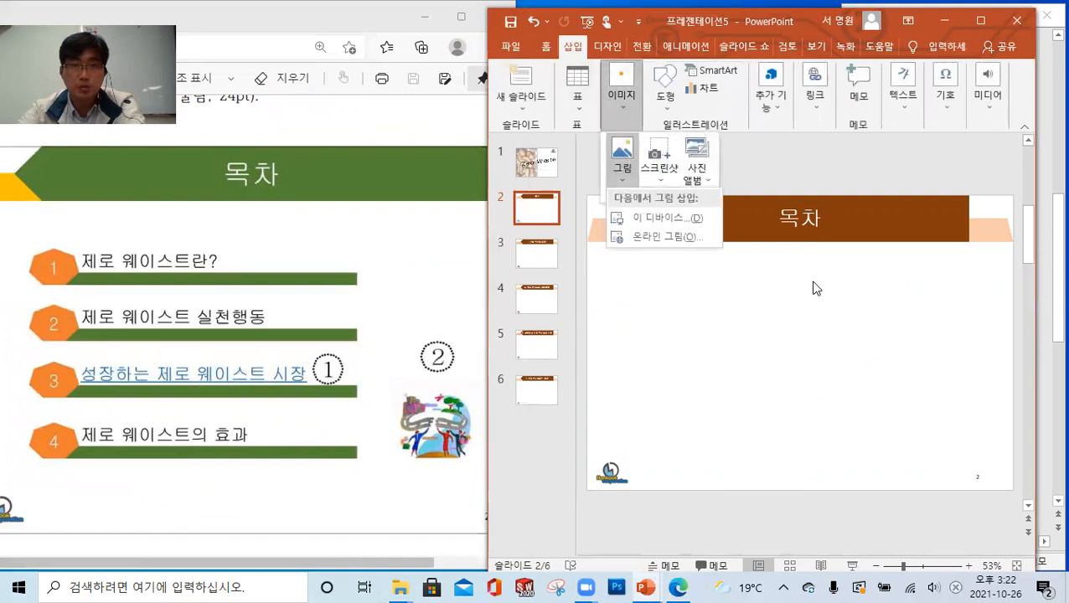
pyautogui.click(656, 217)
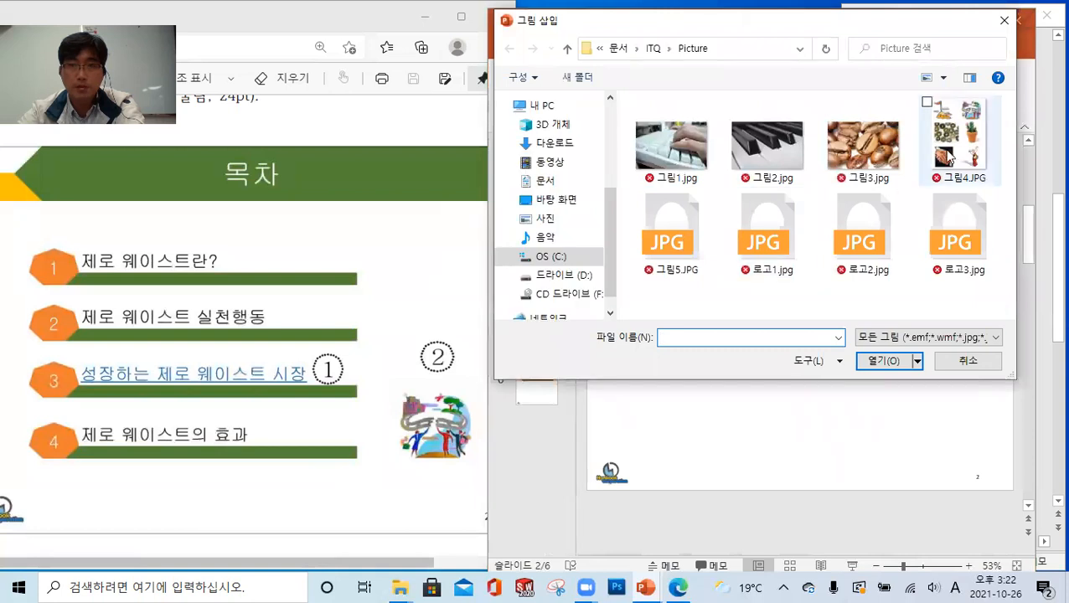
pyautogui.click(955, 144)
pyautogui.click(893, 366)
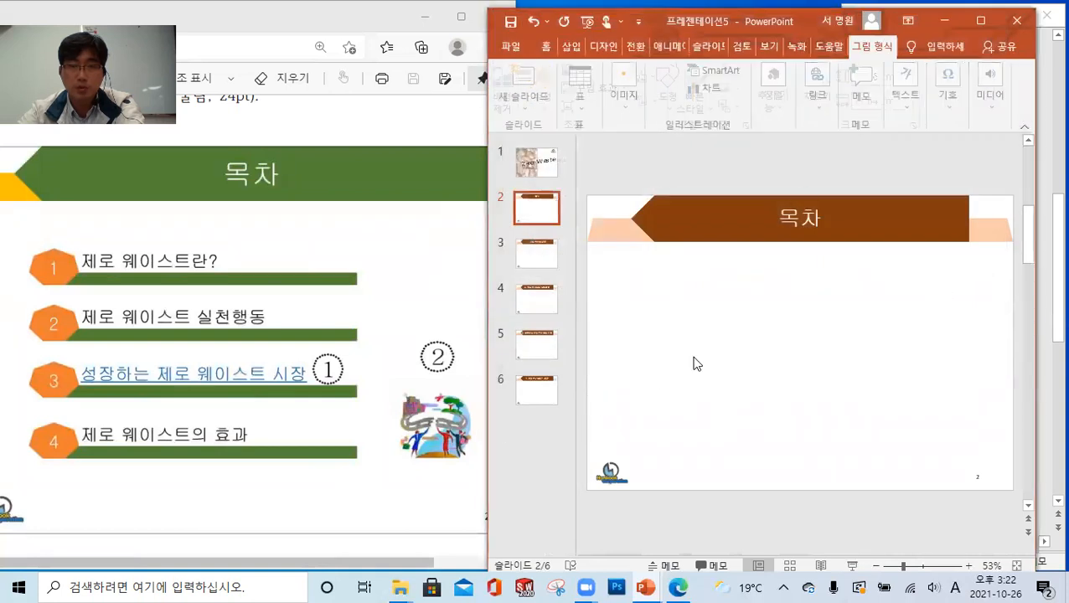
# Crop the inserted picture down to its upper-right illustration, about 4.47 cm high and 4.67 cm wide
pyautogui.click(825, 80)
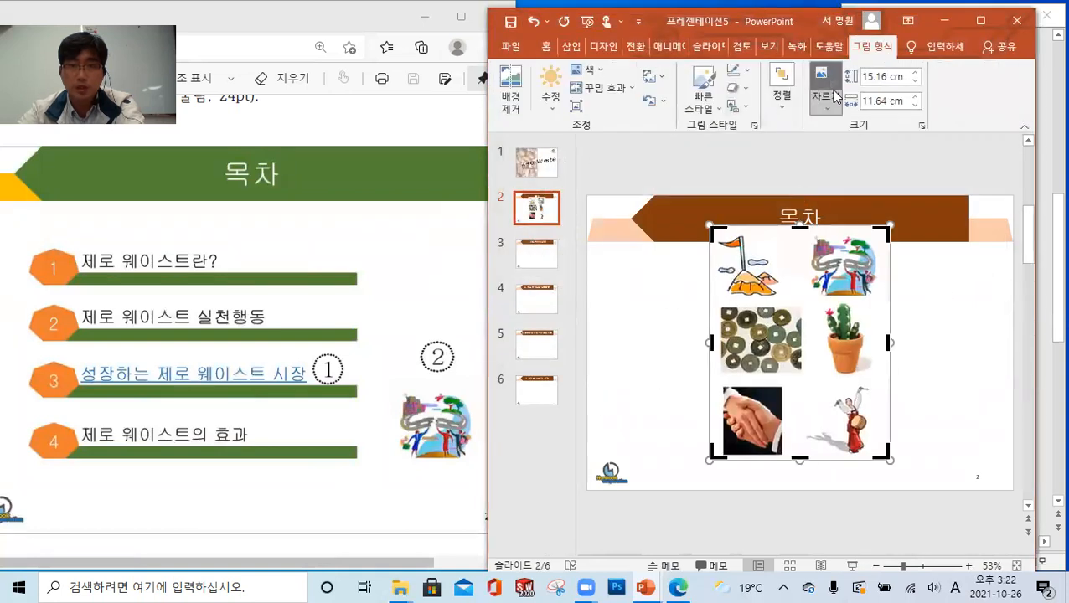
pyautogui.moveTo(711, 452); pyautogui.dragTo(807, 300)
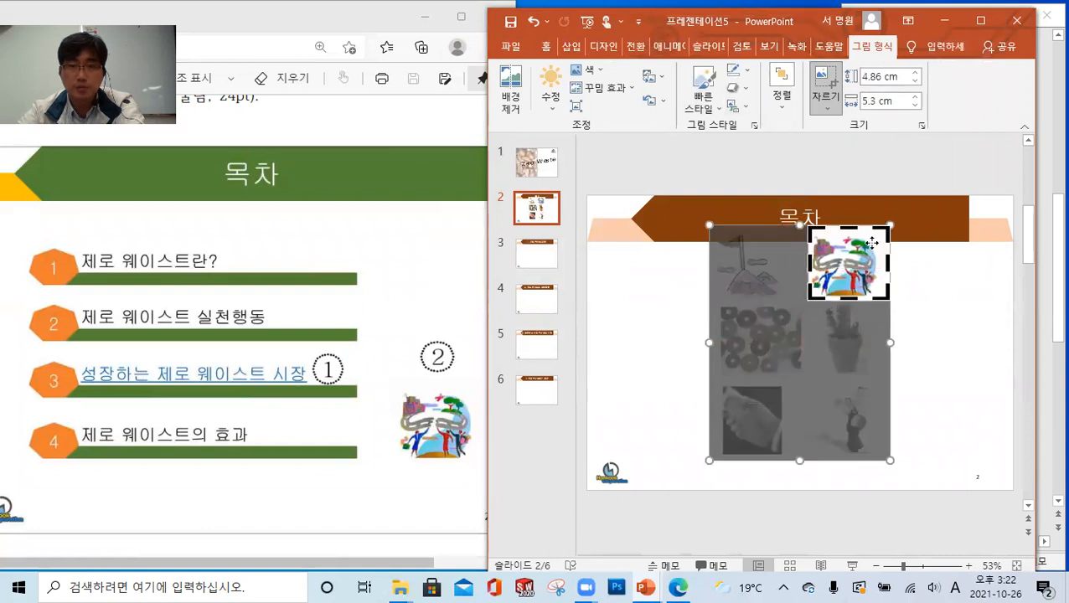
pyautogui.moveTo(889, 227); pyautogui.dragTo(881, 231)
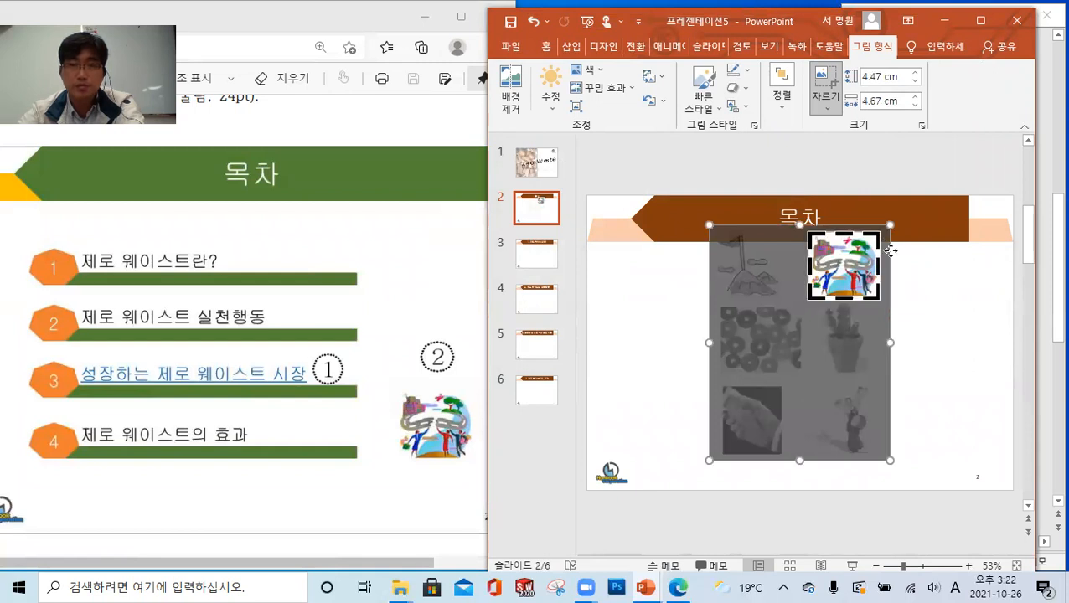
pyautogui.click(952, 329)
# Place the cropped picture in the slide's lower-right area as in the exam sheet and shrink it to about 4.01 × 4.19 cm
pyautogui.moveTo(859, 273); pyautogui.dragTo(966, 422)
pyautogui.click(439, 375)
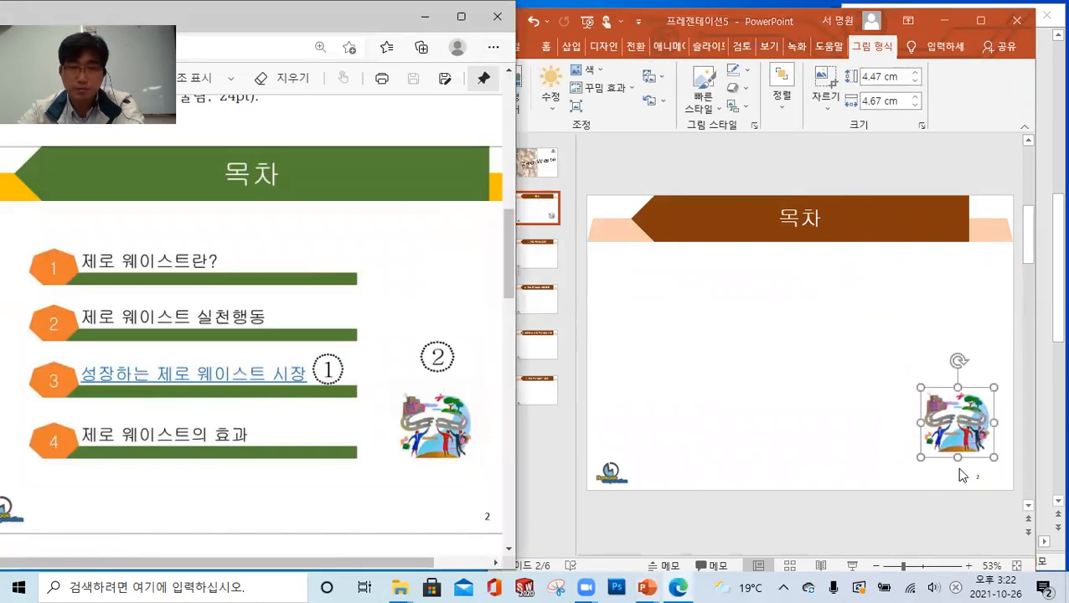
pyautogui.scroll(-1, 398, 400)
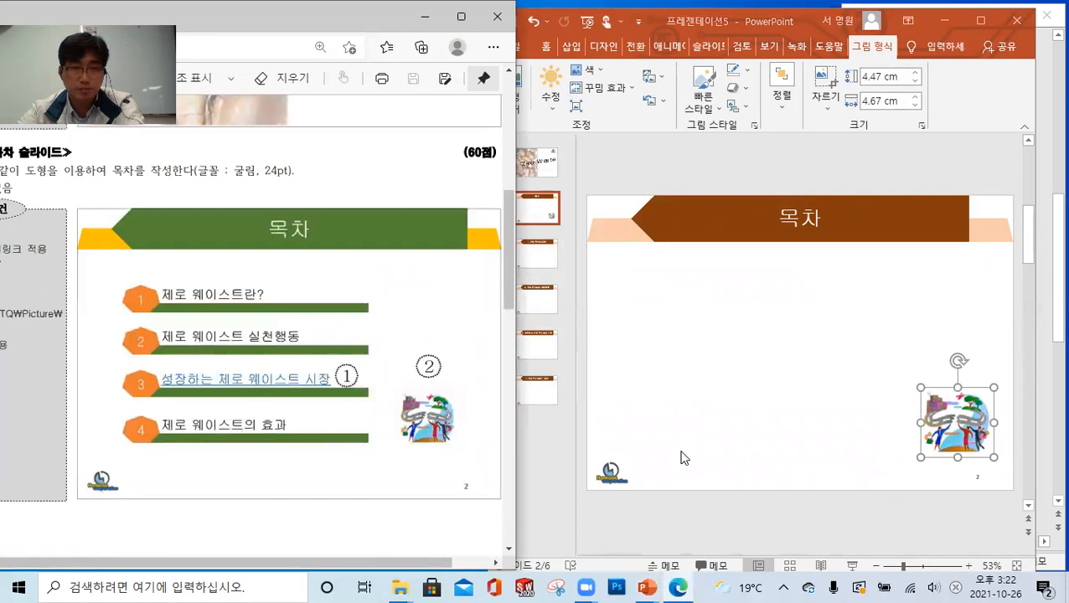
pyautogui.click(943, 427)
pyautogui.moveTo(950, 418); pyautogui.dragTo(936, 416)
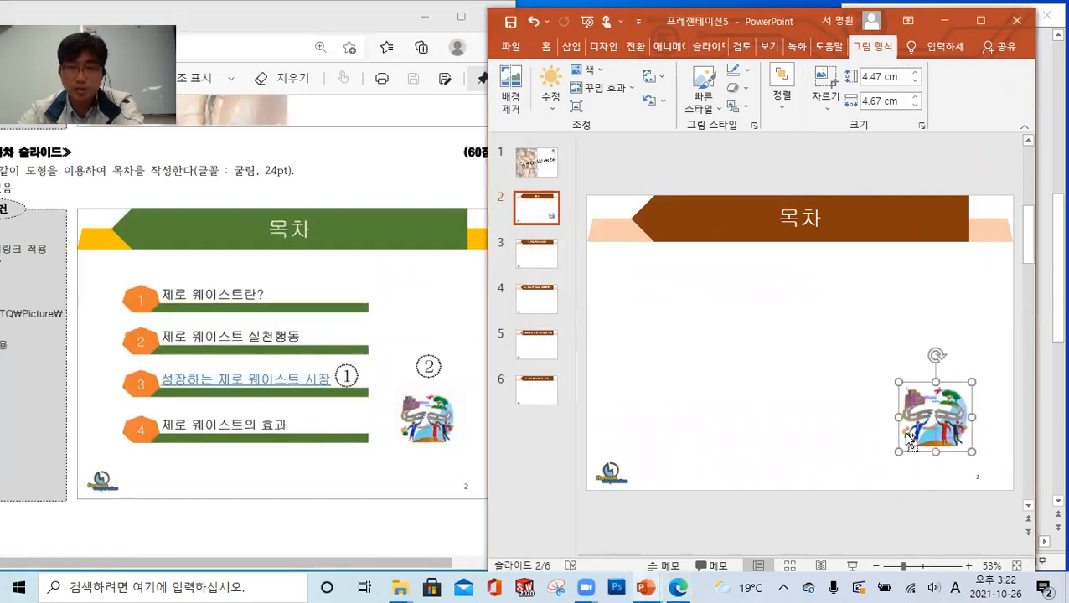
pyautogui.moveTo(898, 448); pyautogui.dragTo(908, 440)
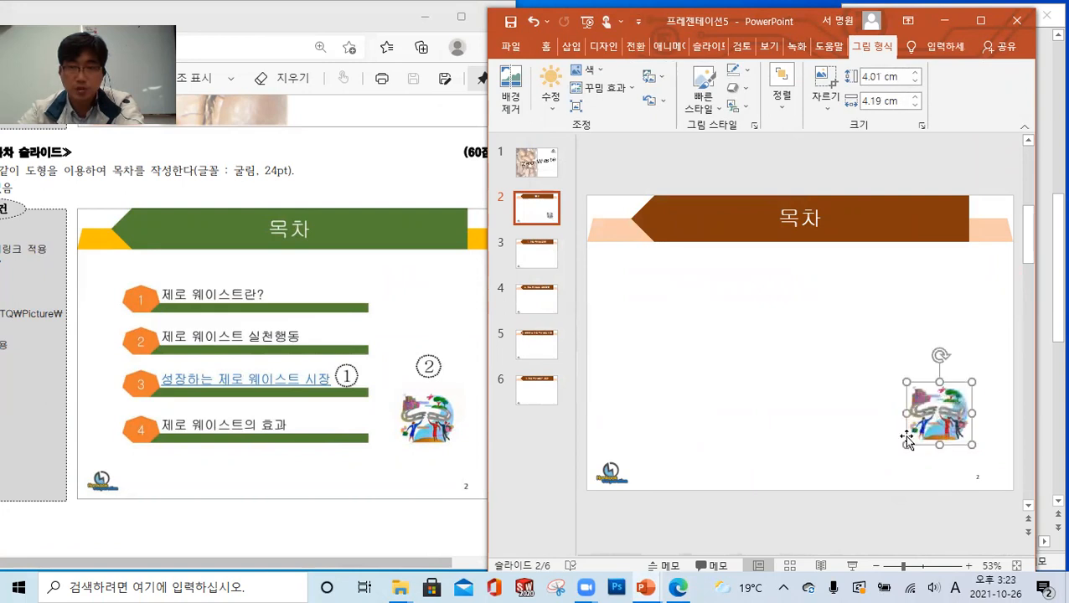
pyautogui.click(885, 352)
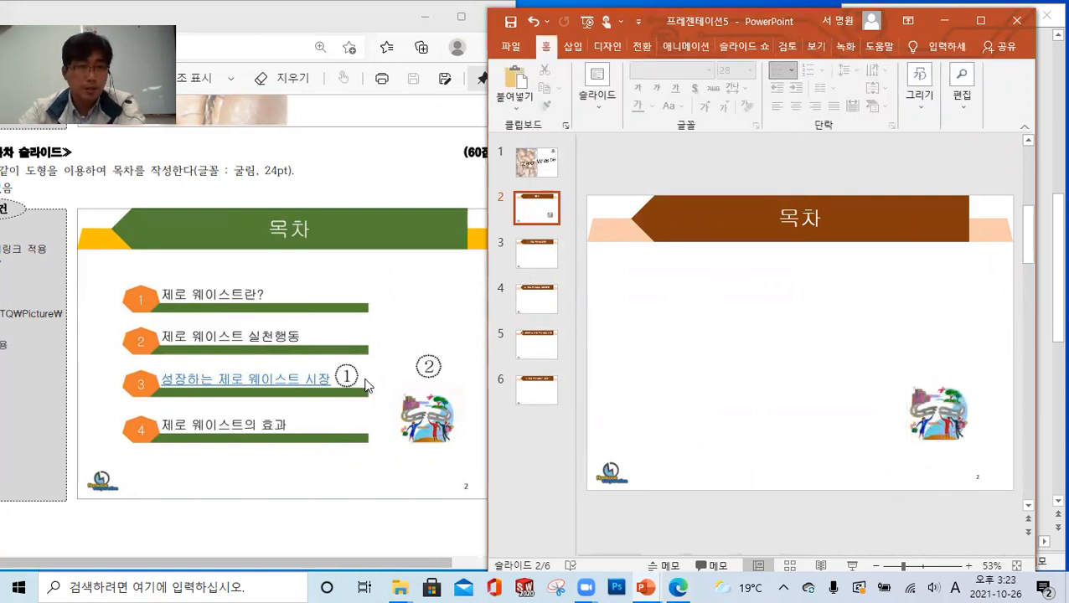
# Draw a long, thin horizontal rectangle below the slide title as the first contents bar and thicken it slightly
pyautogui.click(573, 46)
pyautogui.click(668, 113)
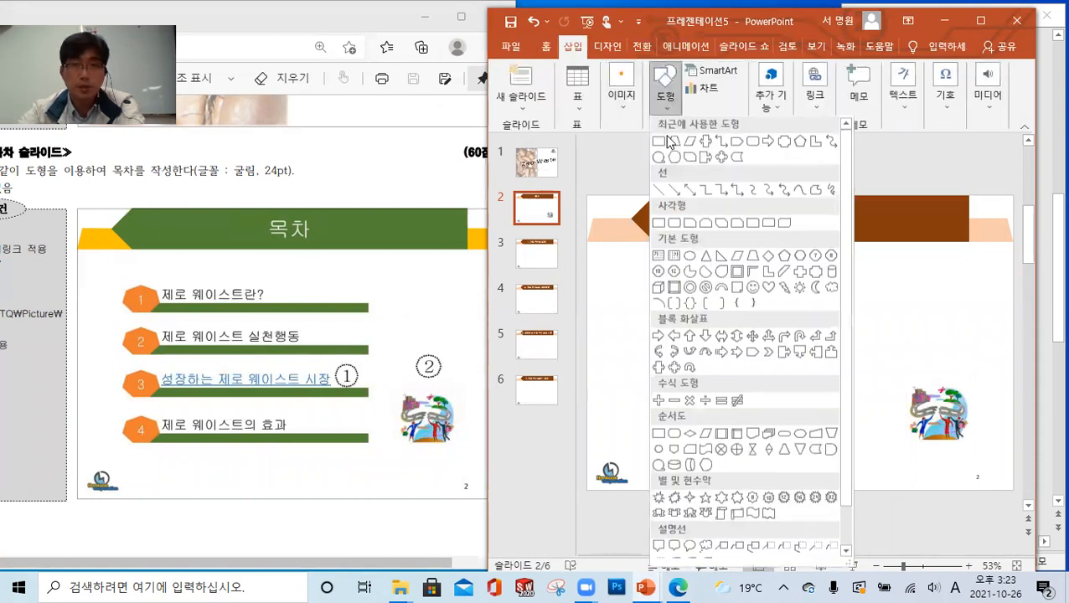
pyautogui.click(657, 146)
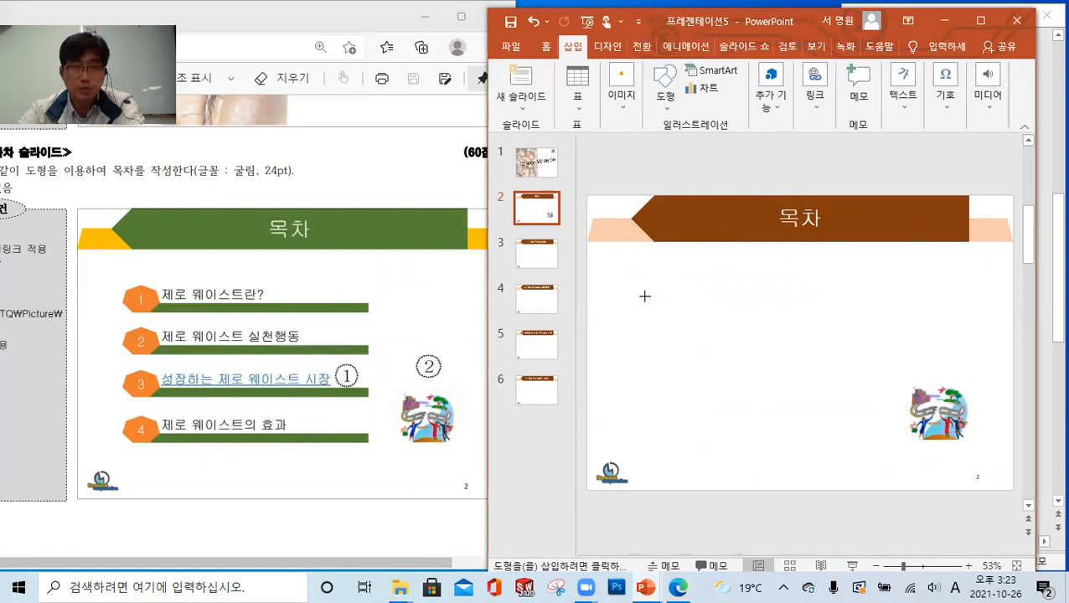
pyautogui.moveTo(738, 313)
pyautogui.mouseDown()
pyautogui.moveTo(909, 305)
pyautogui.moveTo(890, 302)
pyautogui.mouseUp()
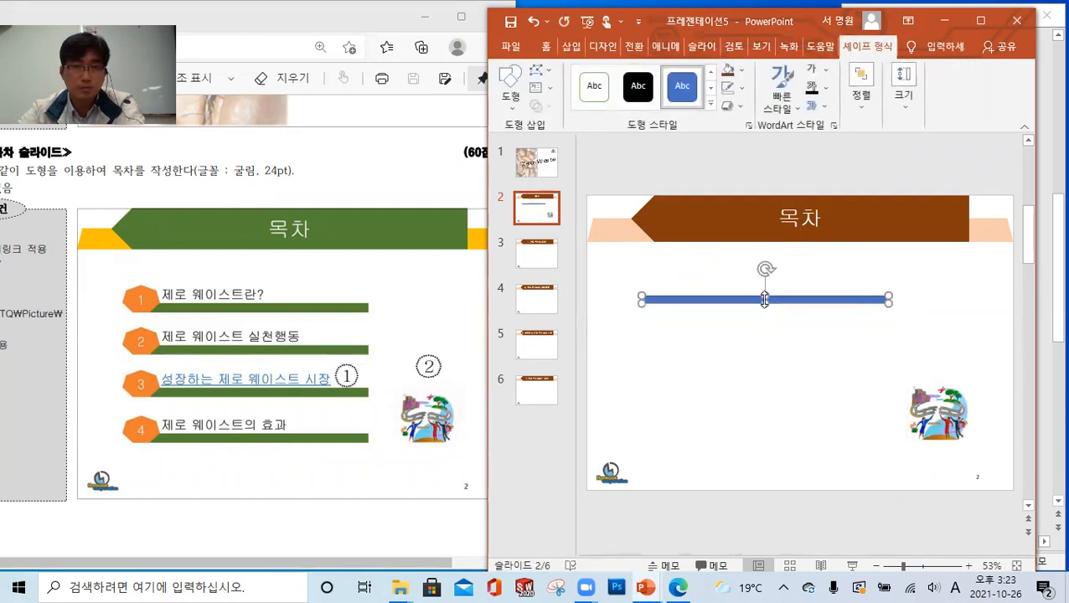
pyautogui.moveTo(764, 303); pyautogui.dragTo(765, 305)
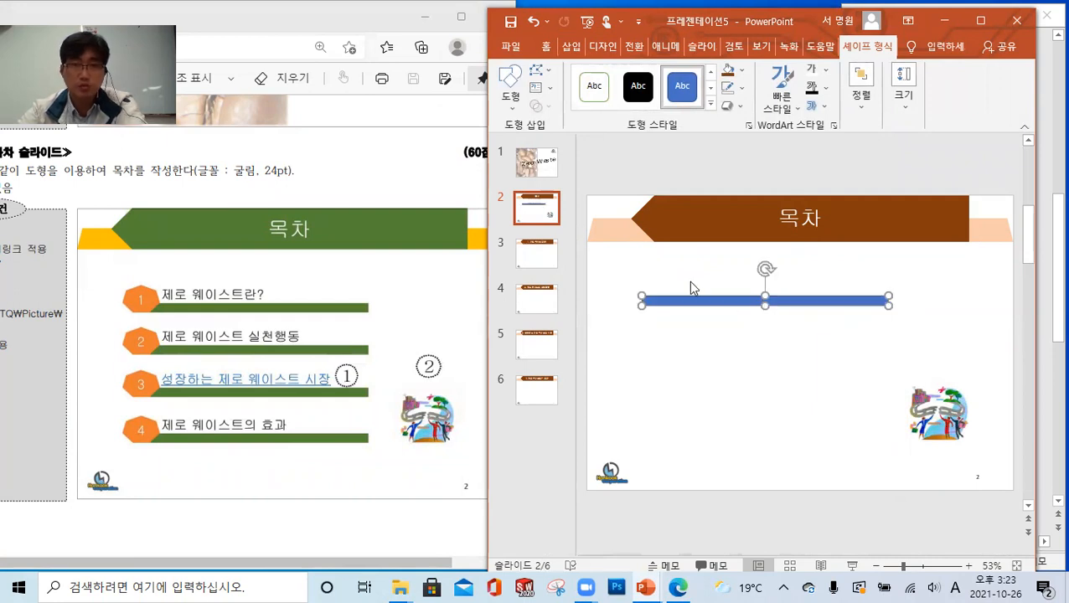
# Remove the outline from the rectangular contents bar (윤곽선 없음)
pyautogui.click(683, 272)
pyautogui.click(699, 303)
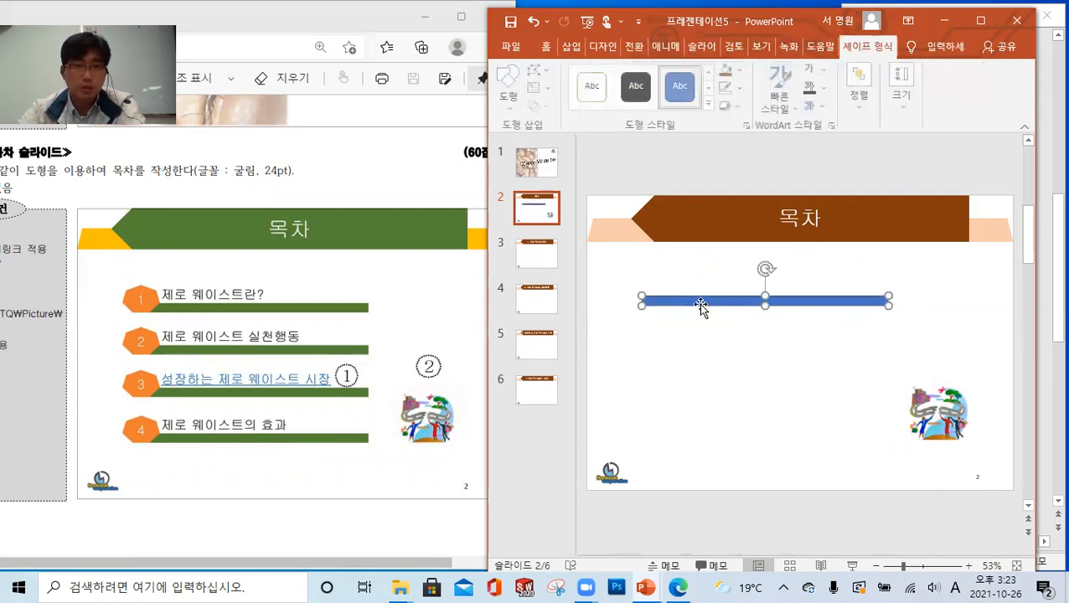
pyautogui.click(735, 87)
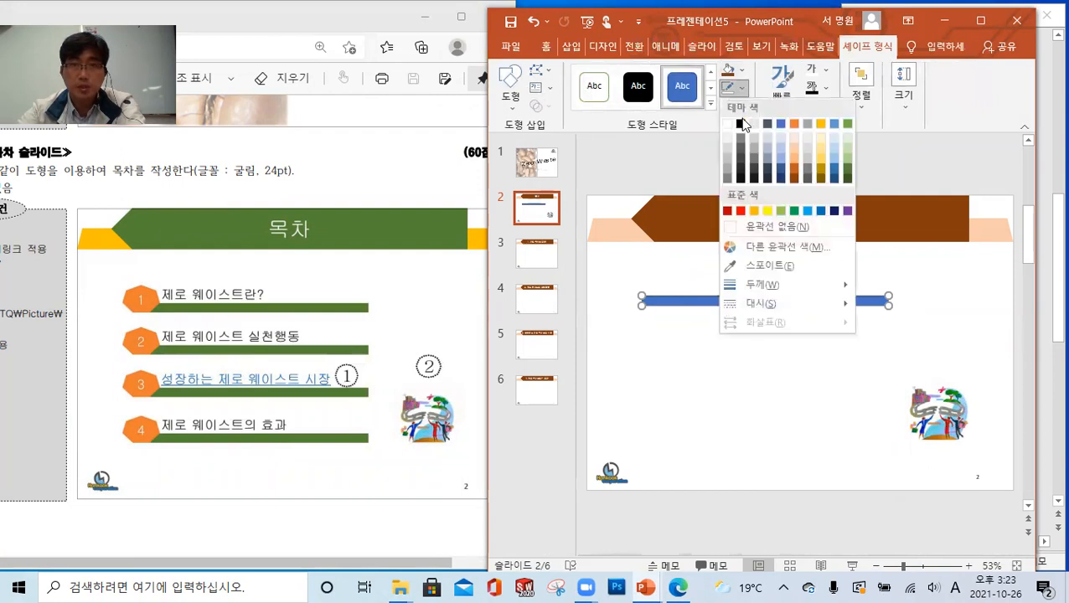
pyautogui.click(778, 227)
pyautogui.click(748, 351)
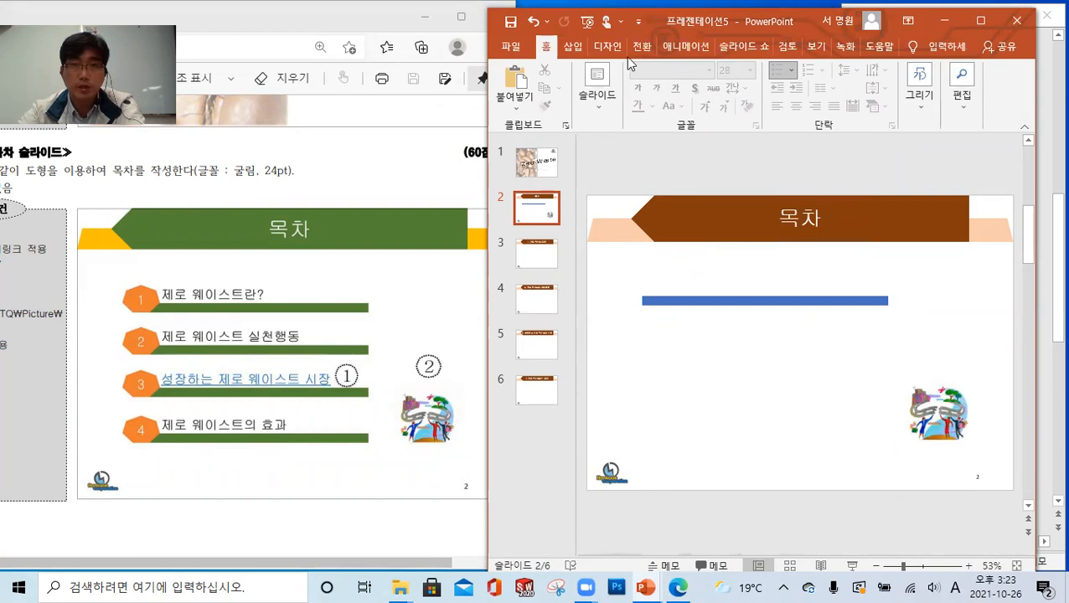
# Draw a small heptagon (칠각형) overlapping the left end of the contents bar
pyautogui.click(573, 46)
pyautogui.click(666, 88)
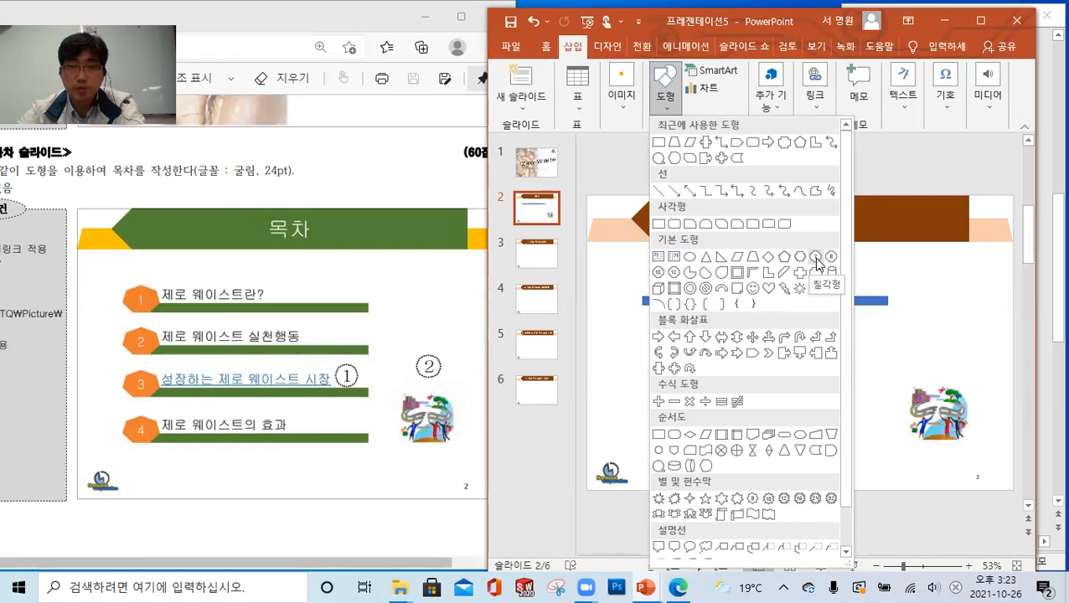
pyautogui.click(817, 262)
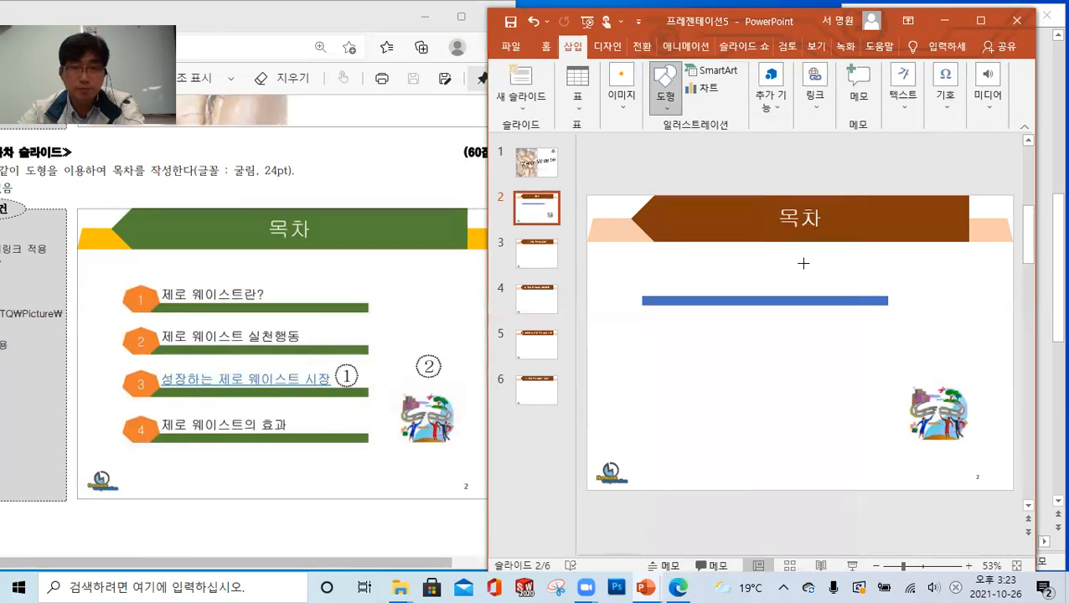
pyautogui.moveTo(653, 270)
pyautogui.mouseDown()
pyautogui.moveTo(680, 300)
pyautogui.moveTo(712, 307)
pyautogui.moveTo(670, 300)
pyautogui.mouseUp()
pyautogui.click(736, 280)
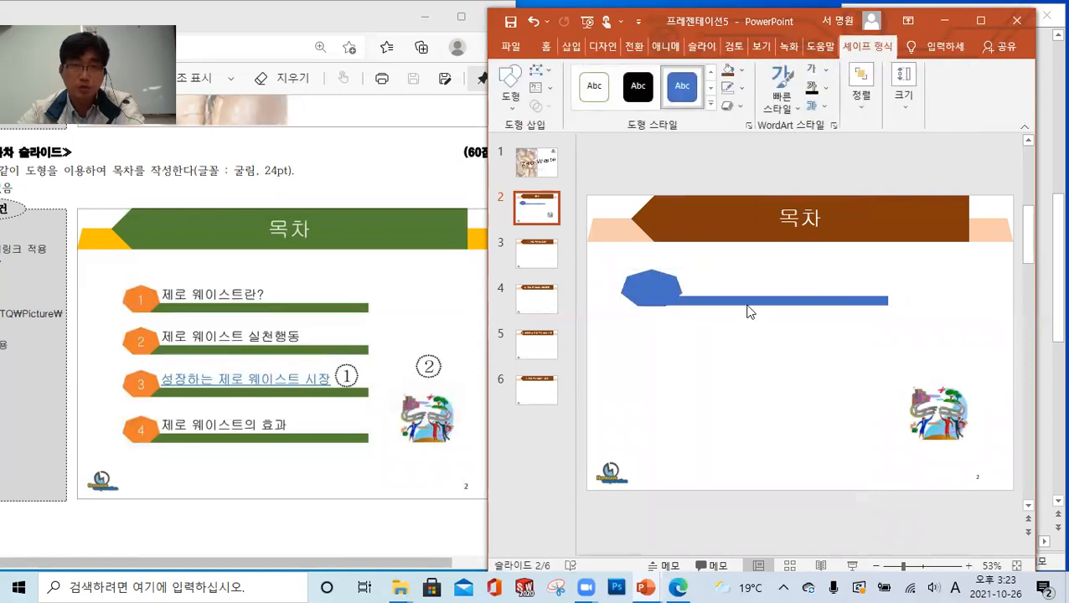
# Shift the heptagon slightly left so its base lines up with the bottom edge of the bar
pyautogui.scroll(-1, 956, 317)
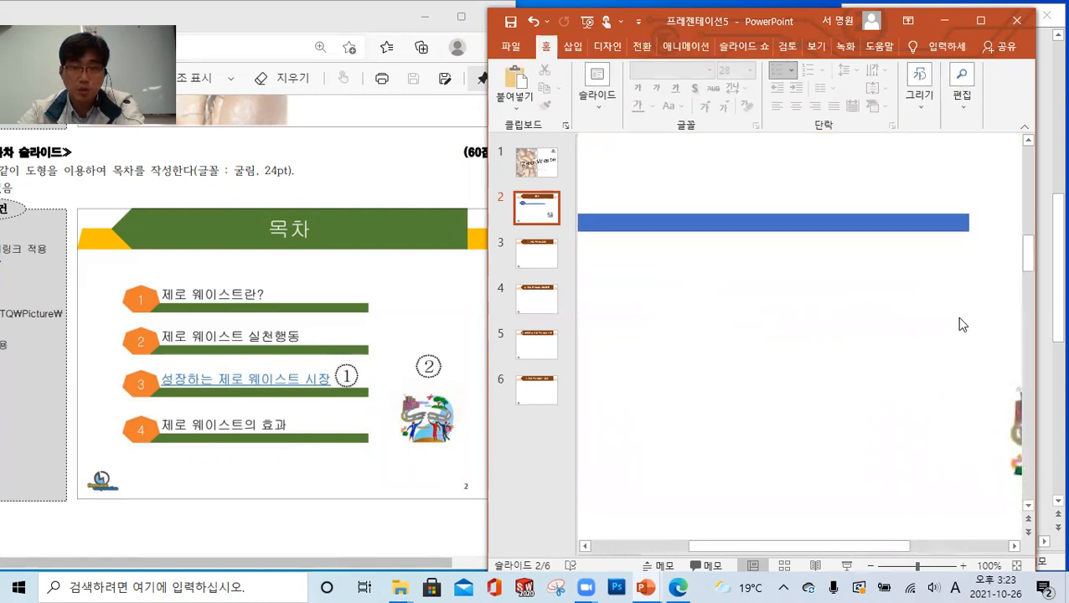
pyautogui.scroll(2, 956, 317)
pyautogui.moveTo(828, 545); pyautogui.dragTo(696, 548)
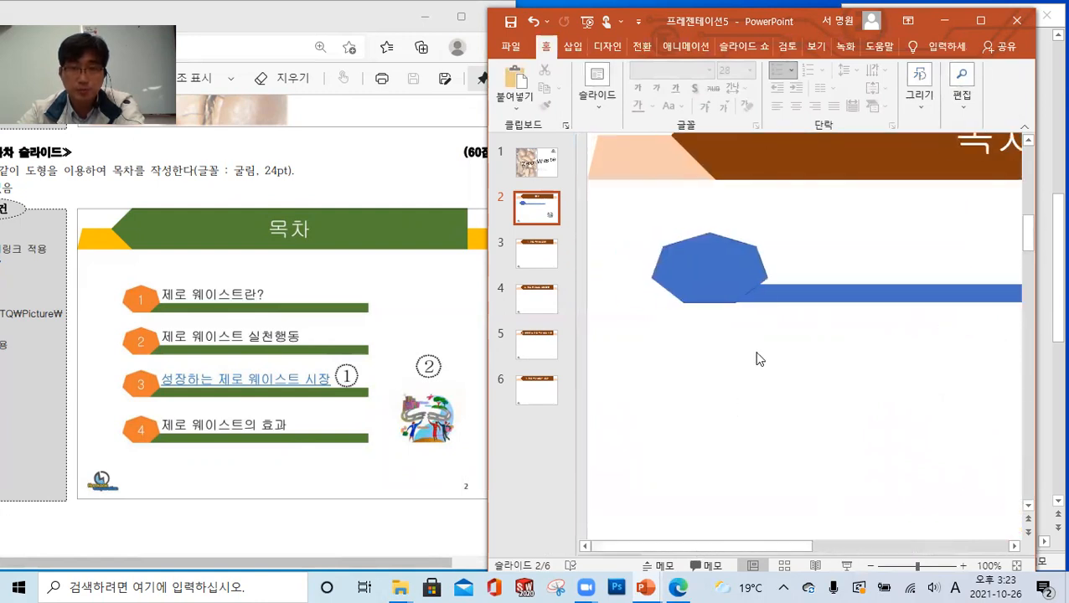
pyautogui.moveTo(742, 271); pyautogui.dragTo(737, 270)
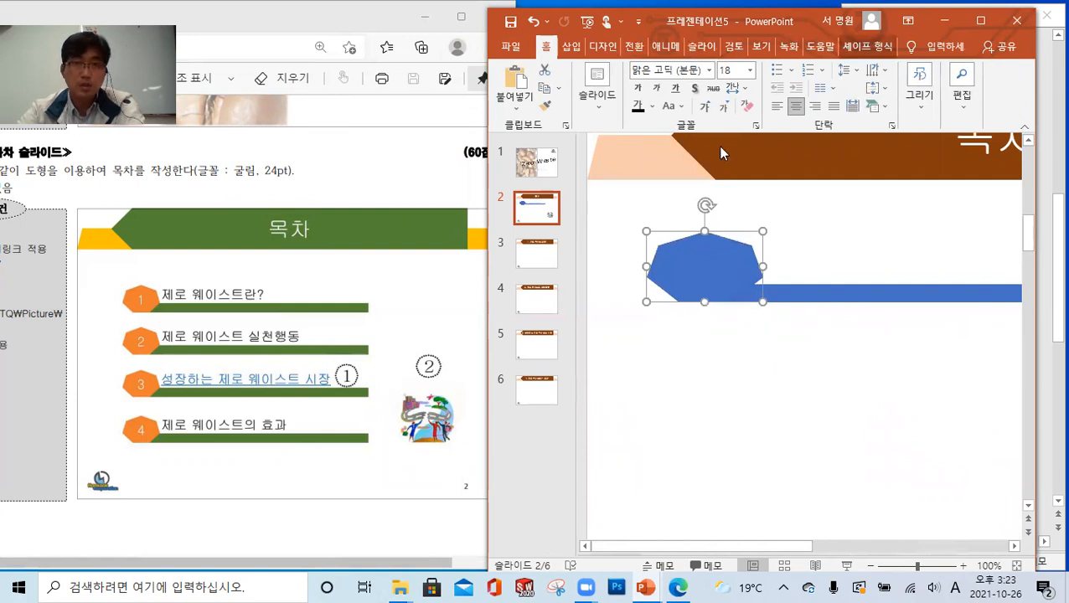
# Fill the heptagon with a dark blue-gray theme color
pyautogui.click(867, 47)
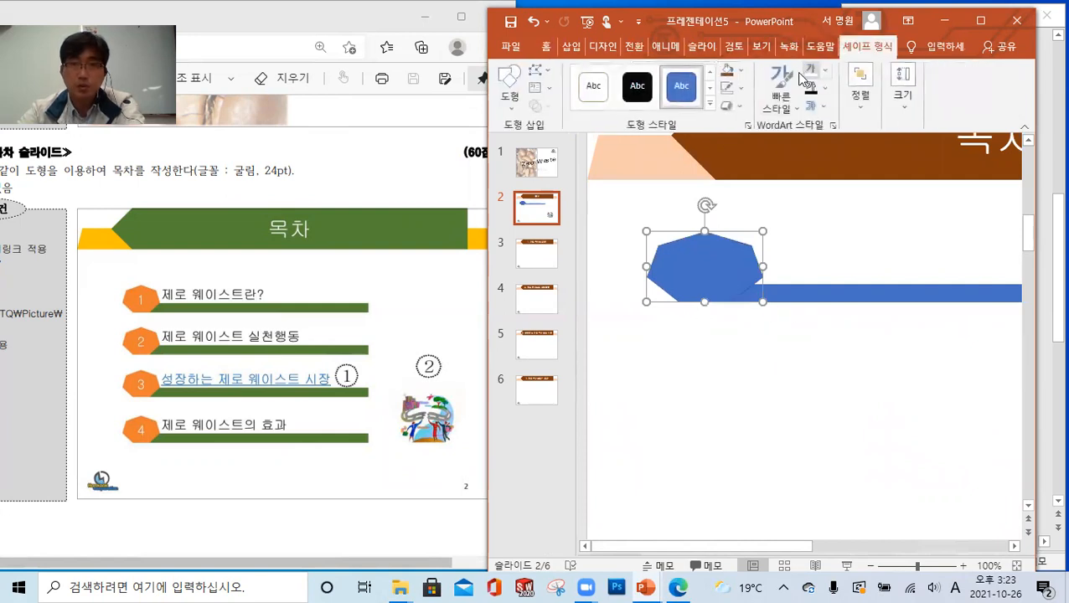
pyautogui.click(740, 71)
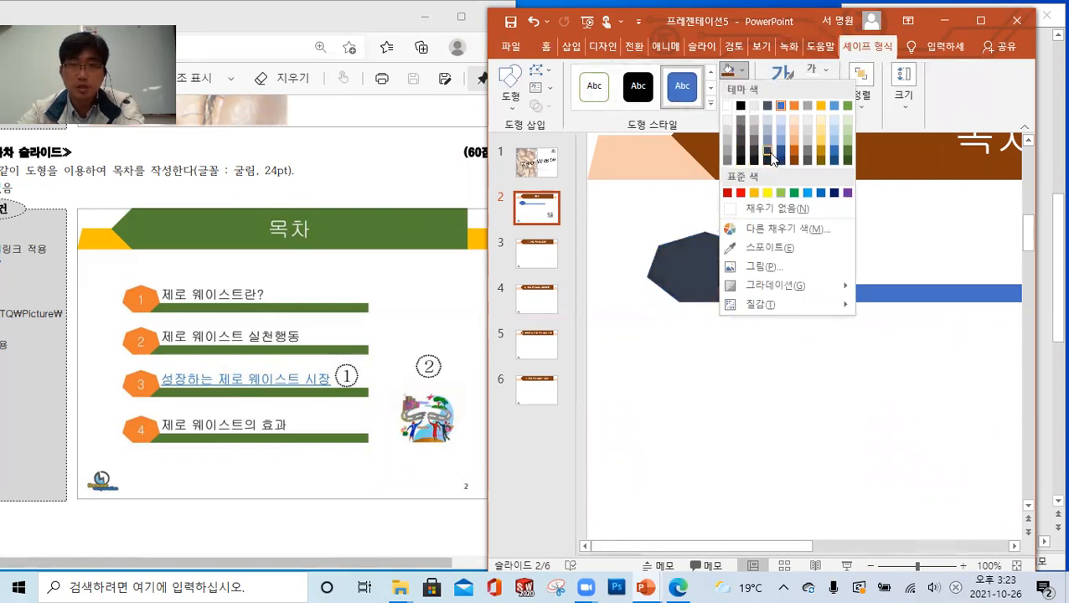
pyautogui.click(768, 154)
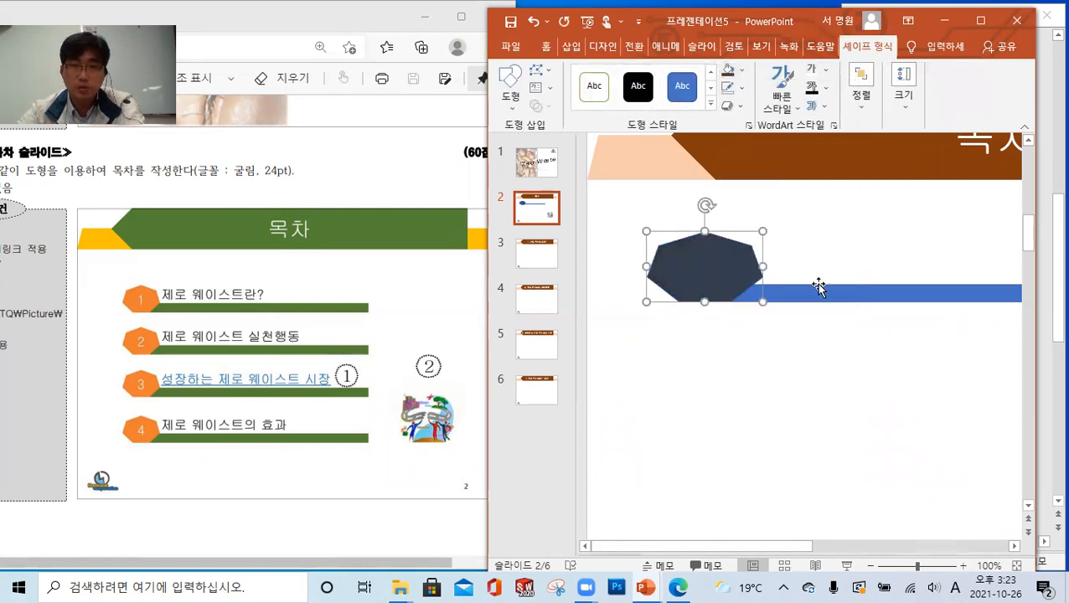
# Set the heptagon's text font to 굴림 at size 24
pyautogui.click(546, 47)
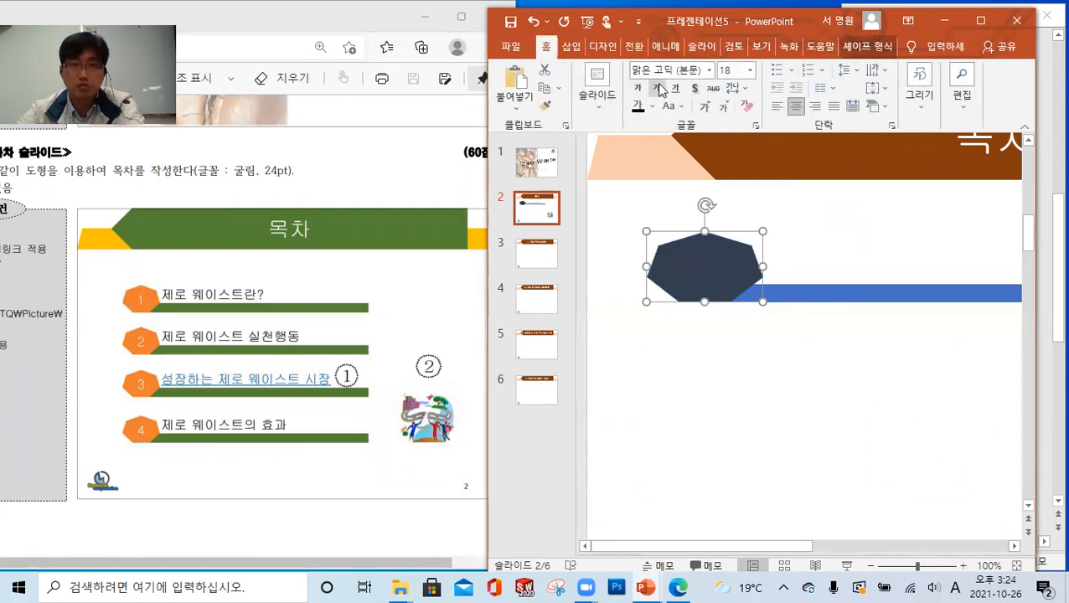
pyautogui.click(715, 73)
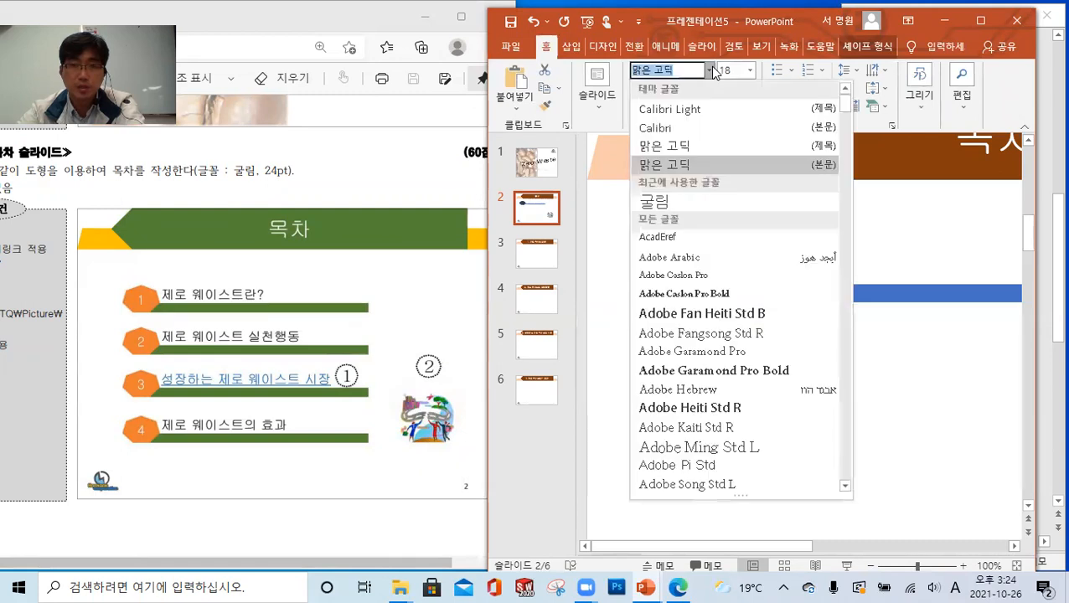
pyautogui.click(688, 200)
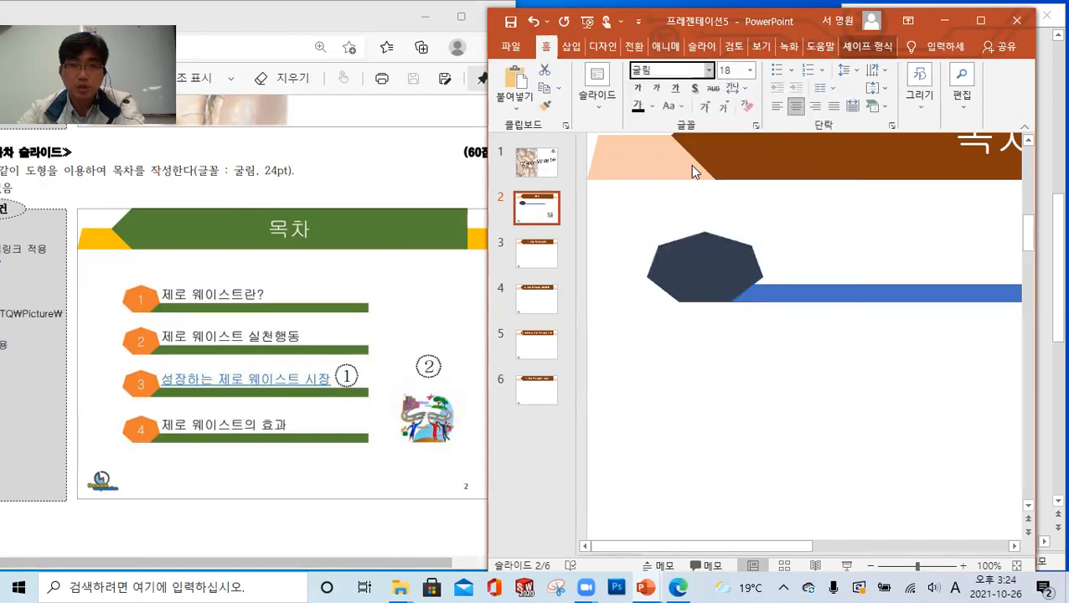
pyautogui.click(752, 71)
pyautogui.click(734, 202)
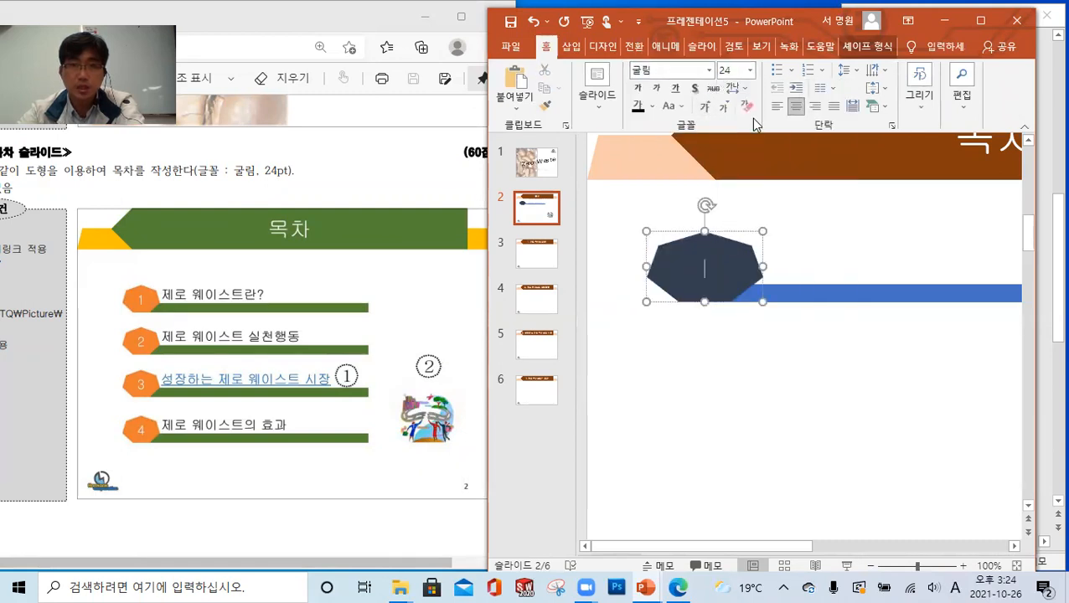
# Set the heptagon's text color to white and enter the number 1 in it
pyautogui.click(651, 106)
pyautogui.click(638, 144)
pyautogui.click(812, 334)
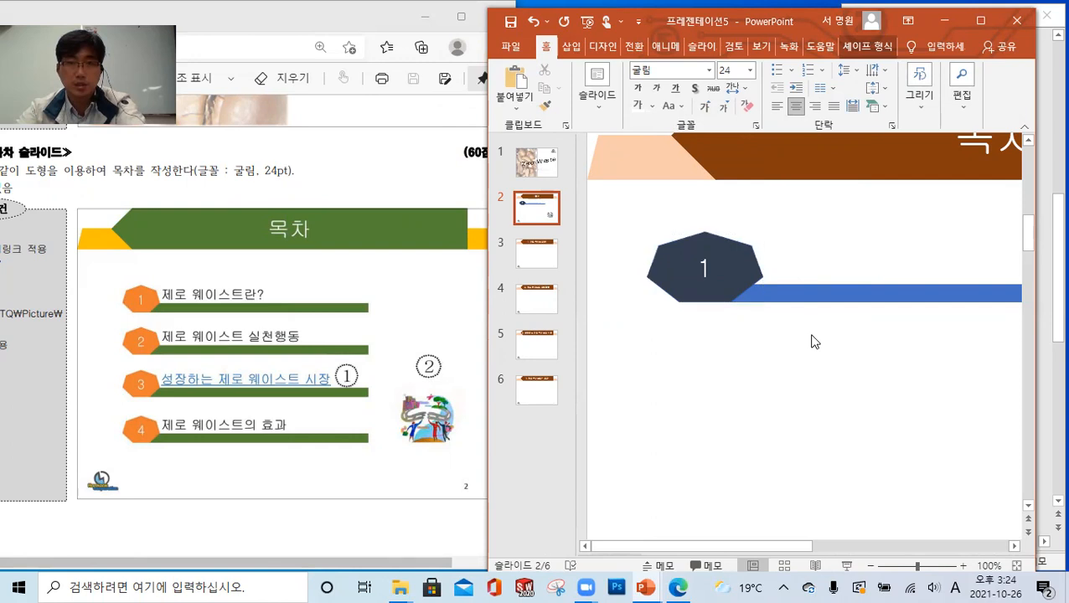
# Insert a horizontal text box just right of the heptagon, over the contents bar
pyautogui.click(575, 48)
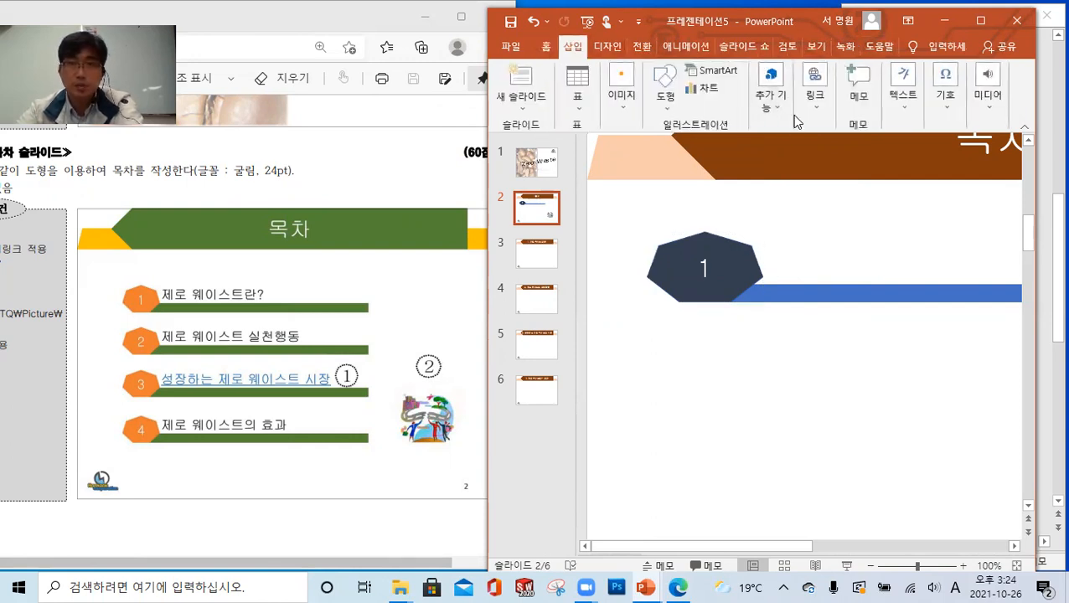
pyautogui.click(901, 113)
pyautogui.click(859, 176)
pyautogui.click(867, 198)
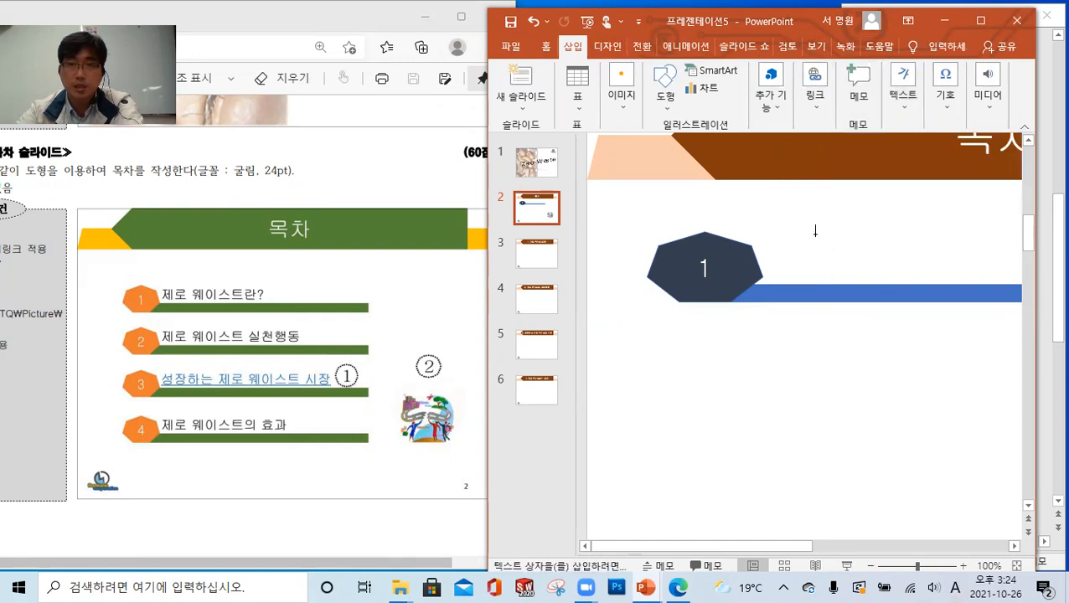
pyautogui.click(782, 255)
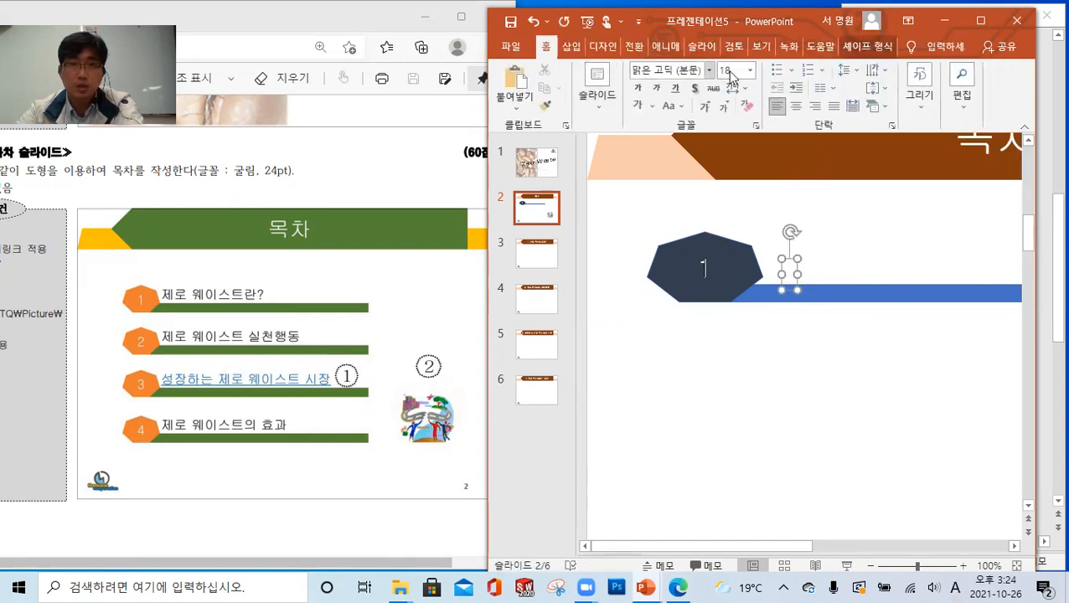
# Set the new text box's font to 굴림 at size 24
pyautogui.click(709, 70)
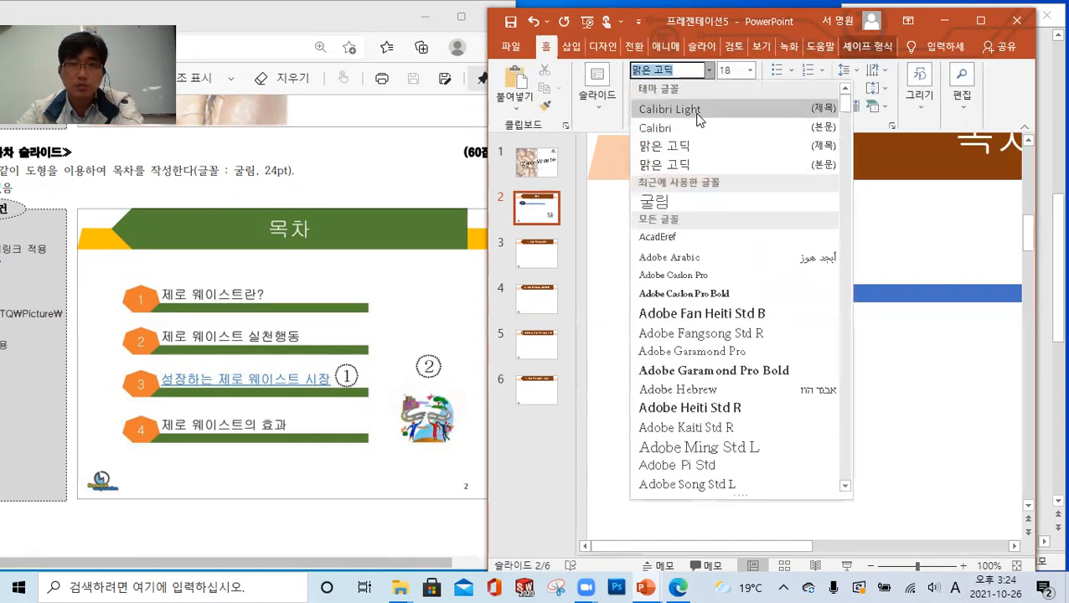
pyautogui.click(672, 201)
pyautogui.click(752, 72)
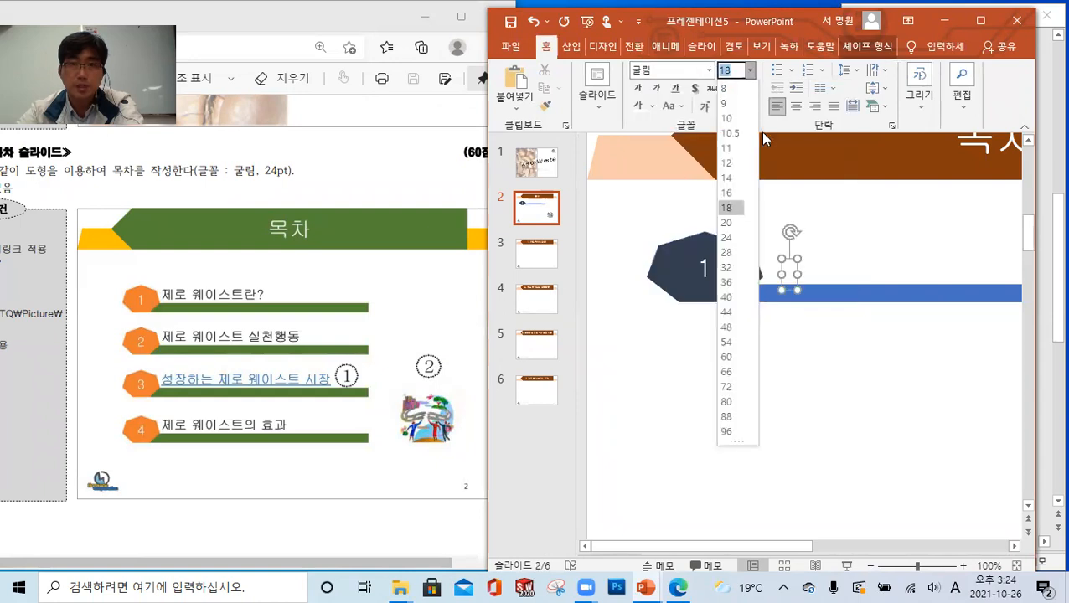
pyautogui.click(729, 240)
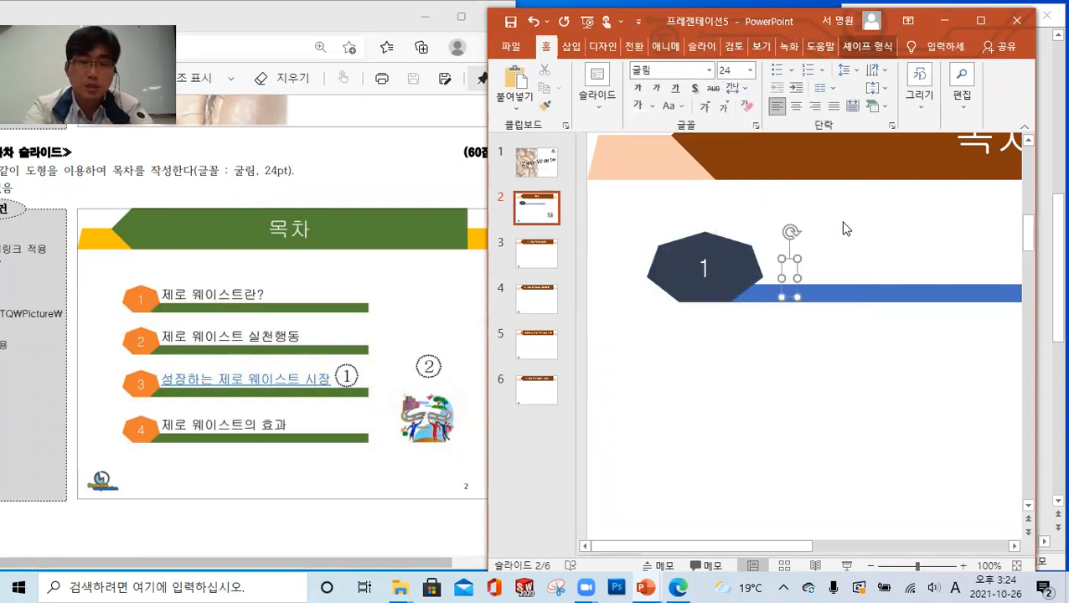
# Enter "제로 웨이스트란?" in the text box and move it up and left so it sits above the bar
pyautogui.write('wp')
pyautogui.press('BackSpace')
pyautogui.press('BackSpace')
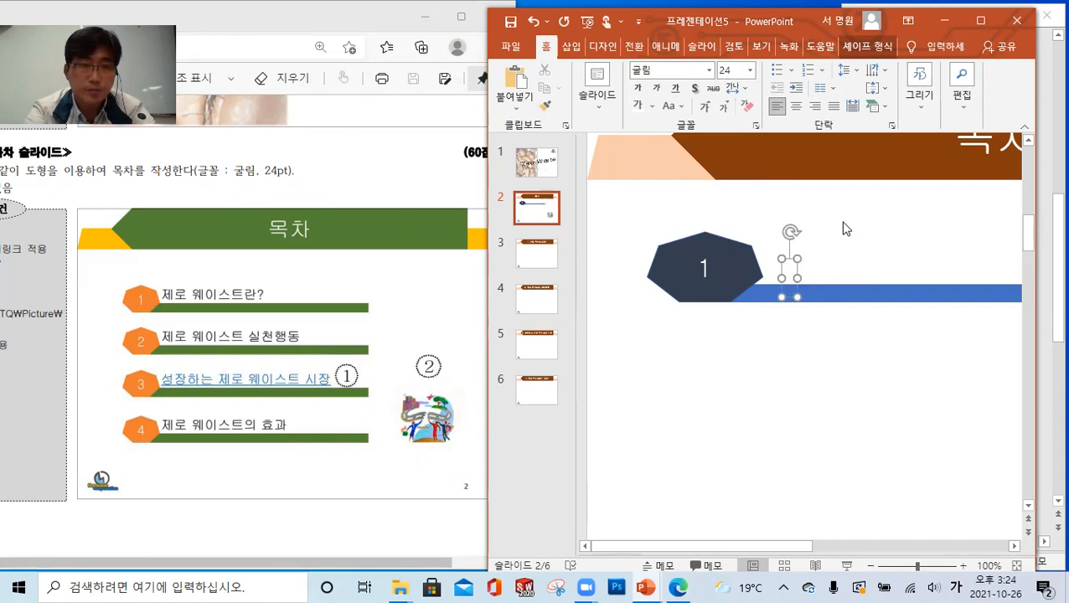
pyautogui.write('제로 웨')
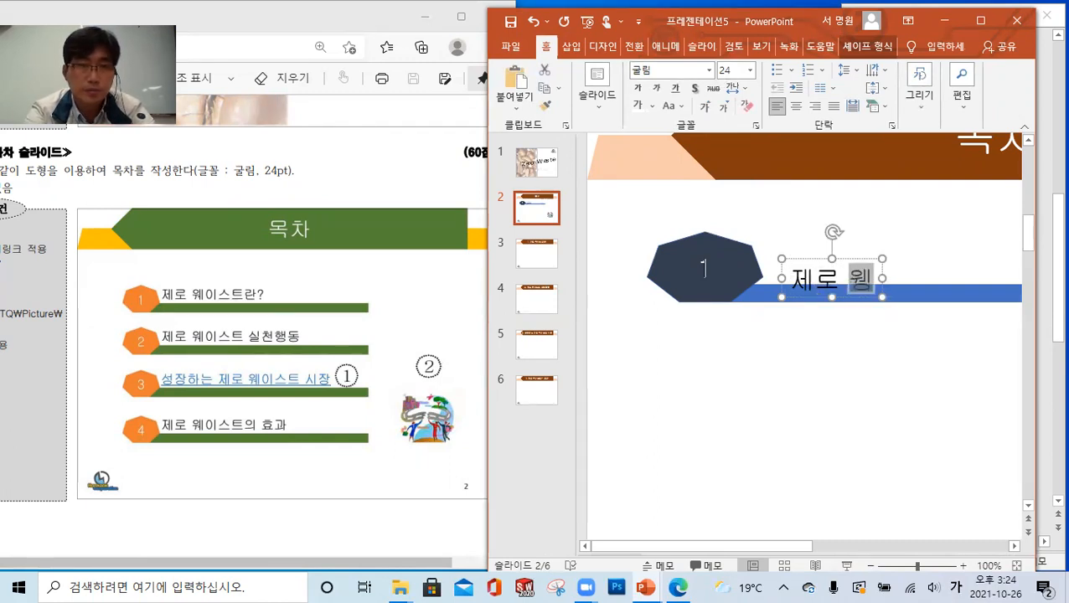
pyautogui.write('이스트라')
pyautogui.write('?')
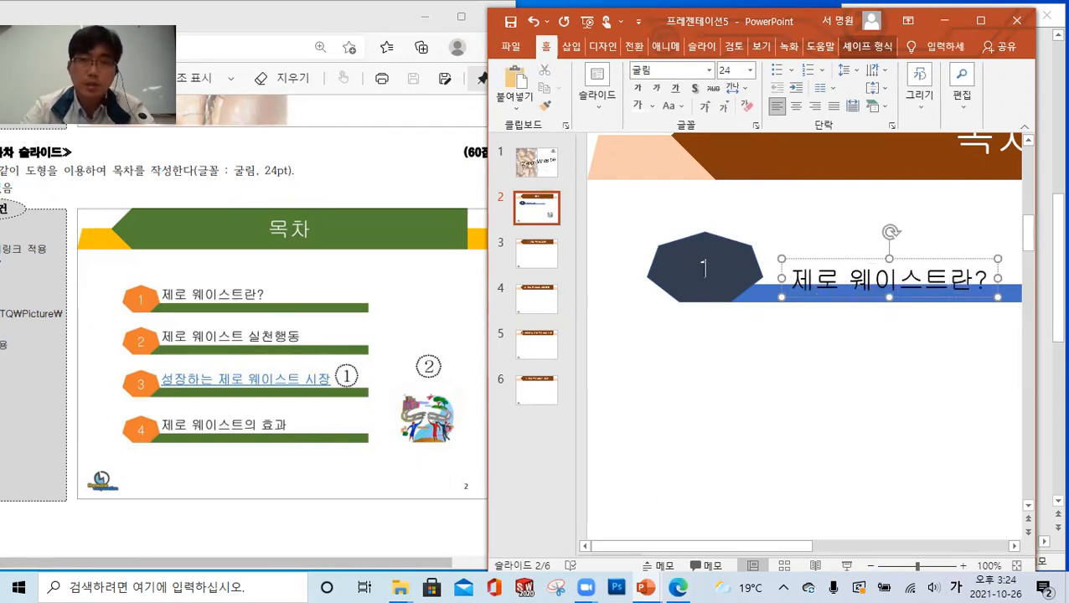
pyautogui.moveTo(849, 260); pyautogui.dragTo(828, 238)
# Thicken the blue contents bar slightly by raising its top edge
pyautogui.click(826, 295)
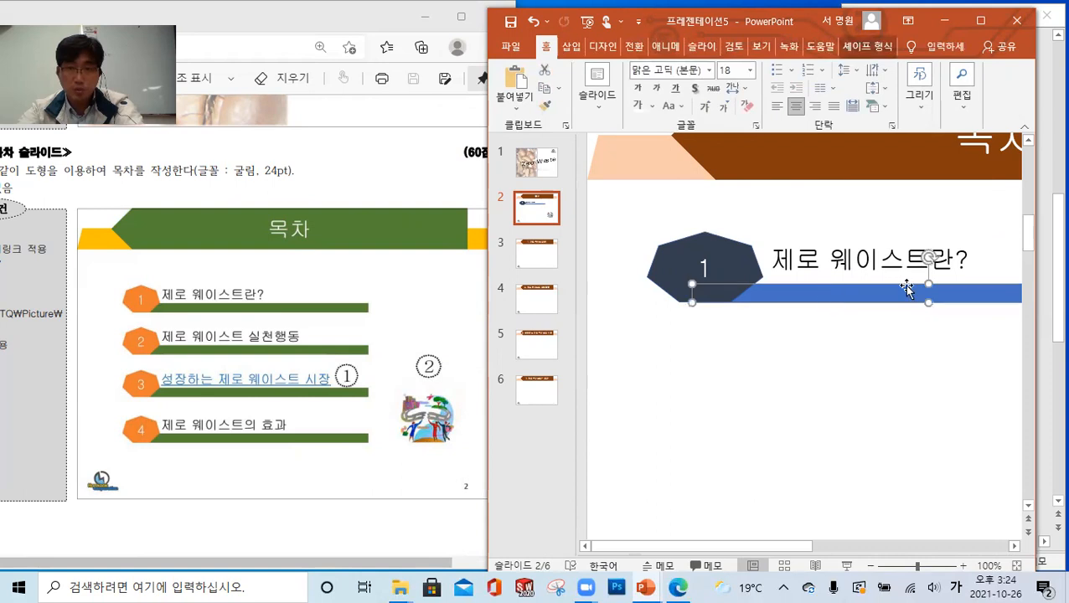
pyautogui.moveTo(932, 279); pyautogui.dragTo(931, 275)
pyautogui.click(645, 388)
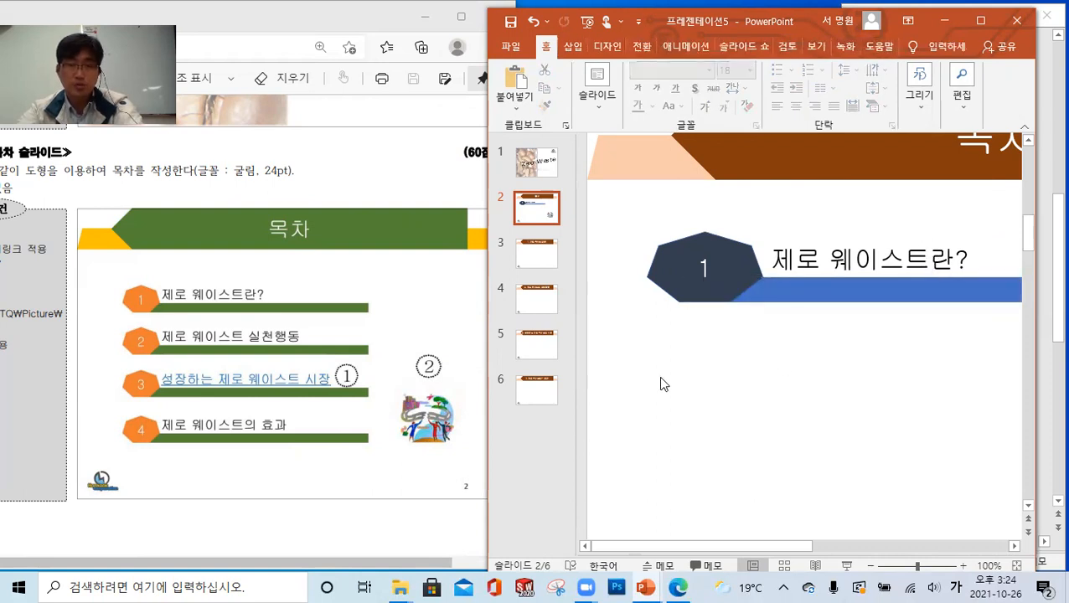
# Copy the first entry's heptagon, bar and text box three times straight down to make four contents rows
pyautogui.scroll(-5, 658, 376)
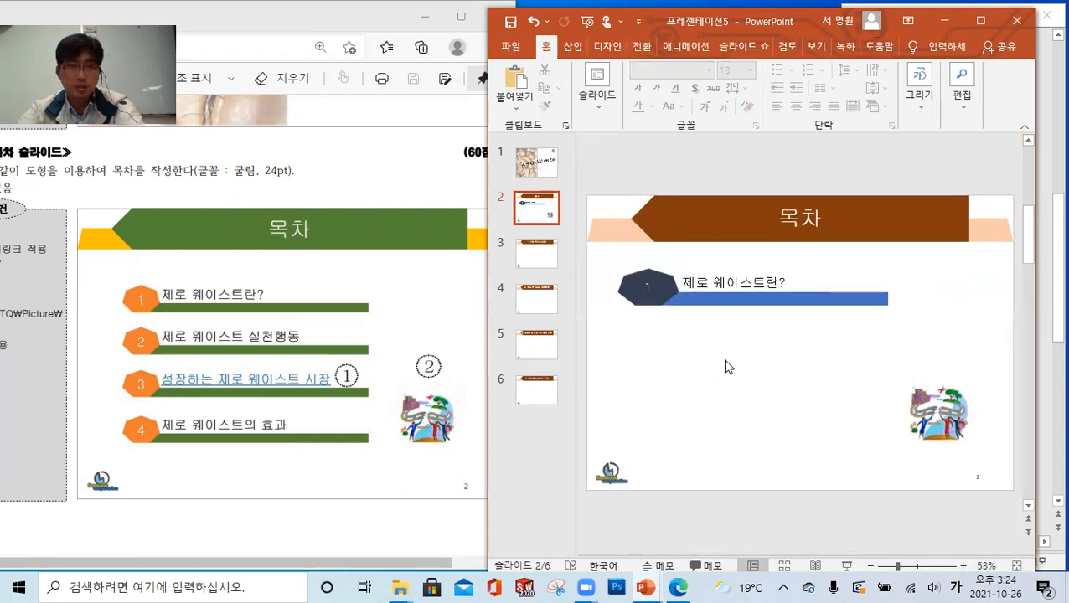
pyautogui.moveTo(911, 330); pyautogui.dragTo(602, 243)
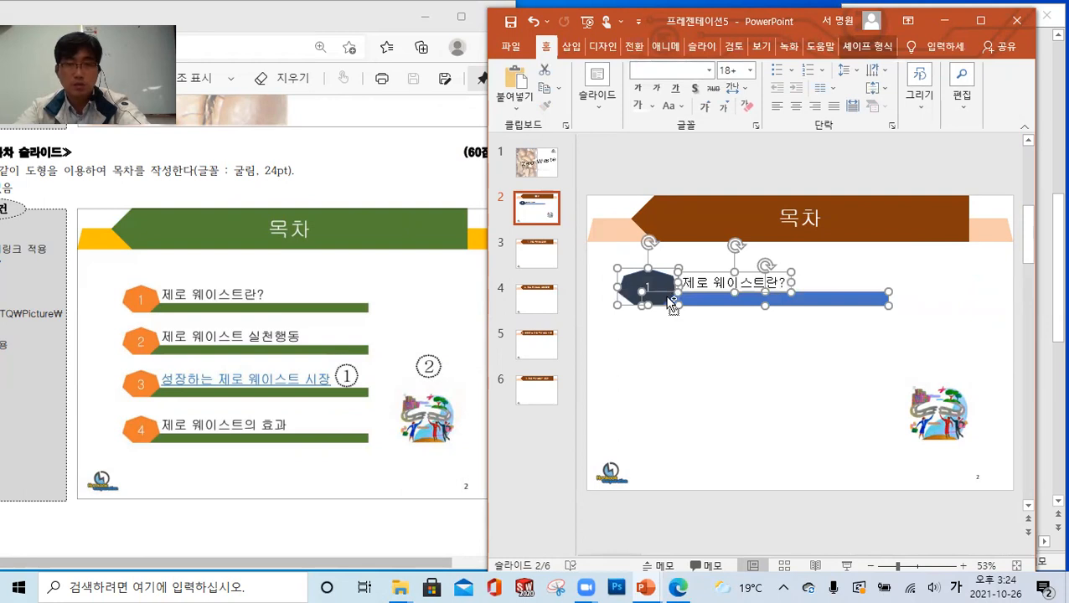
pyautogui.moveTo(671, 306); pyautogui.dragTo(676, 349)
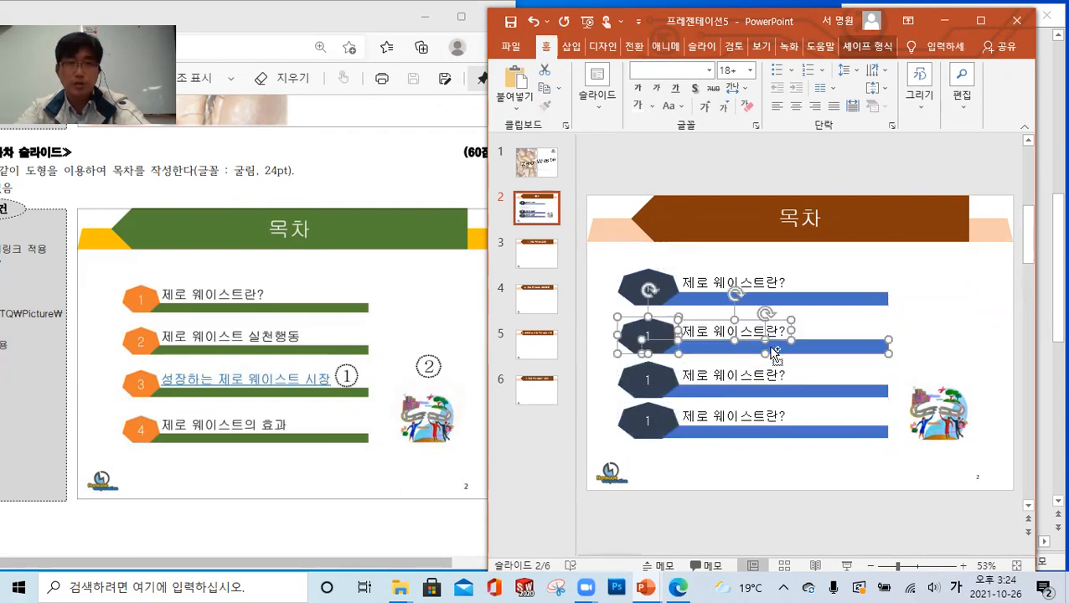
pyautogui.click(926, 298)
# Distribute the four heptagons evenly in the vertical direction (세로 간격을 동일하게)
pyautogui.click(667, 287)
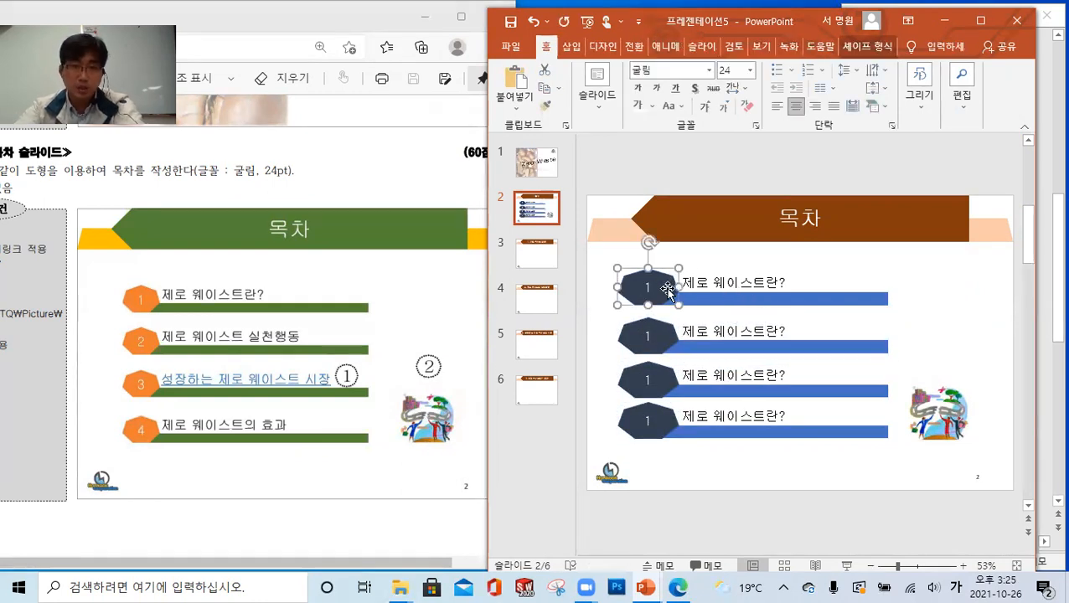
pyautogui.keyDown('shift'); pyautogui.click(668, 335); pyautogui.keyUp('shift')
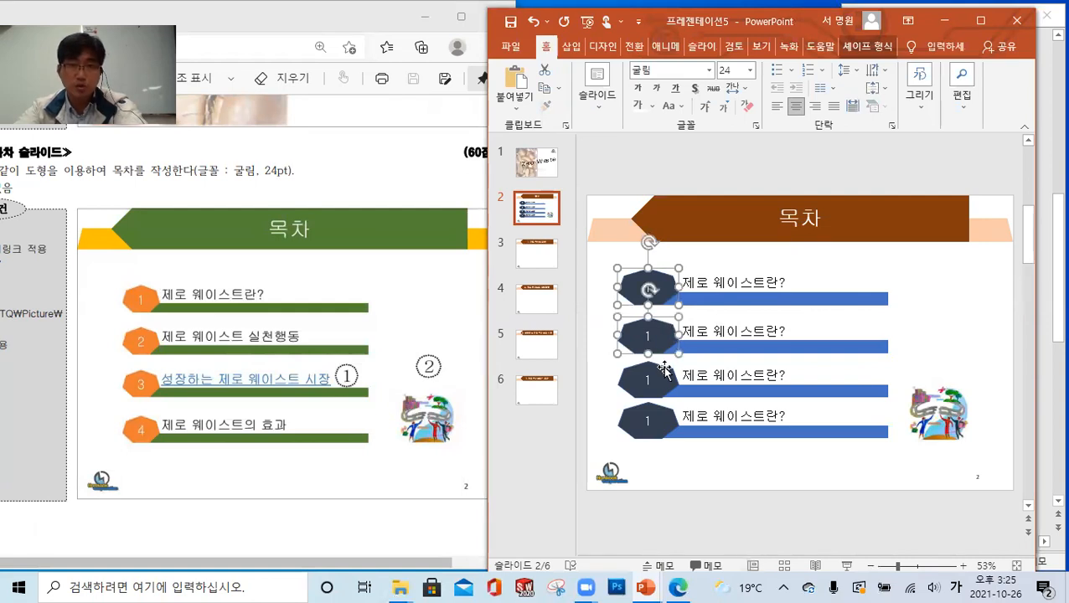
pyautogui.keyDown('shift'); pyautogui.click(665, 368); pyautogui.keyUp('shift')
pyautogui.keyDown('shift'); pyautogui.click(662, 418); pyautogui.keyUp('shift')
pyautogui.click(963, 117)
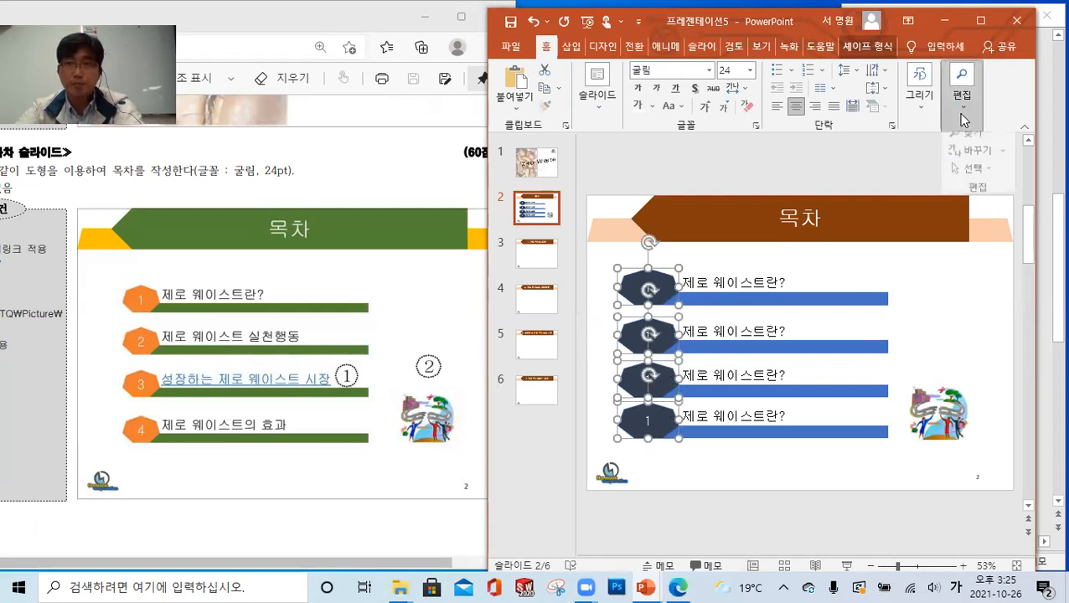
pyautogui.click(920, 117)
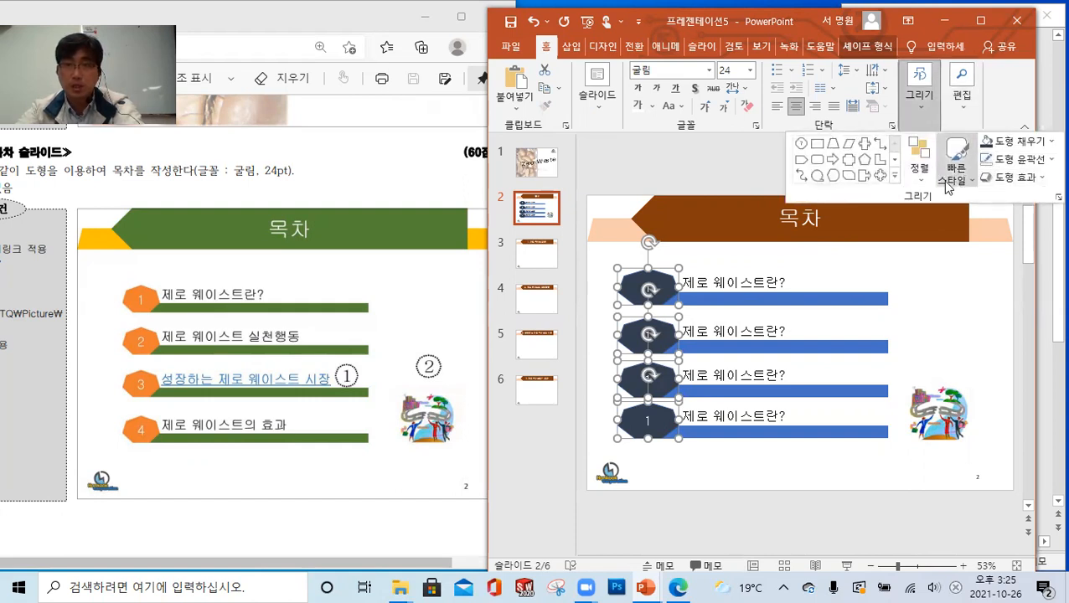
pyautogui.click(919, 160)
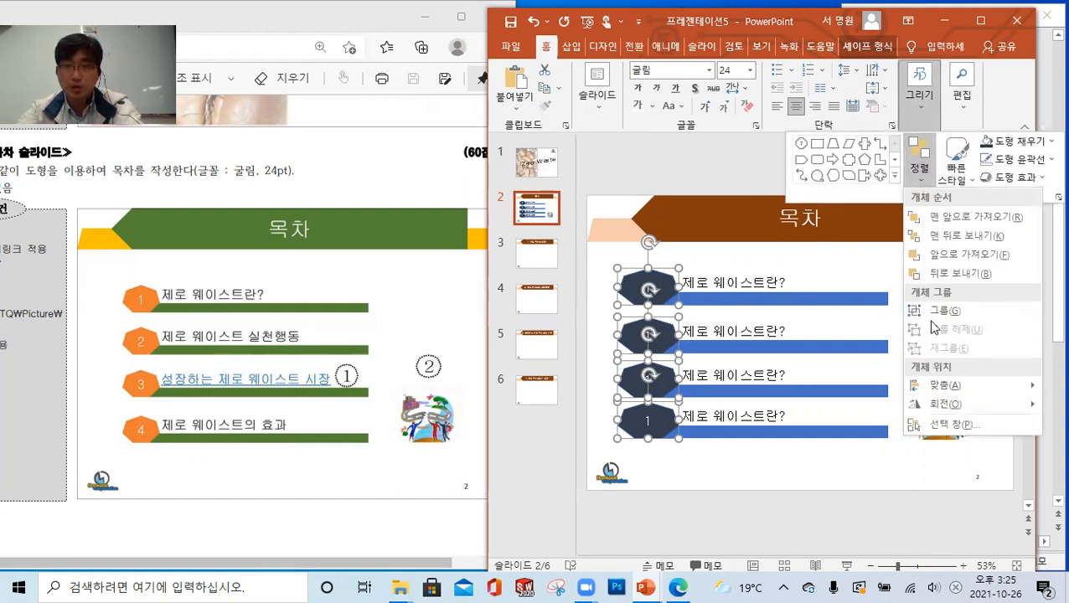
pyautogui.moveTo(960, 394)
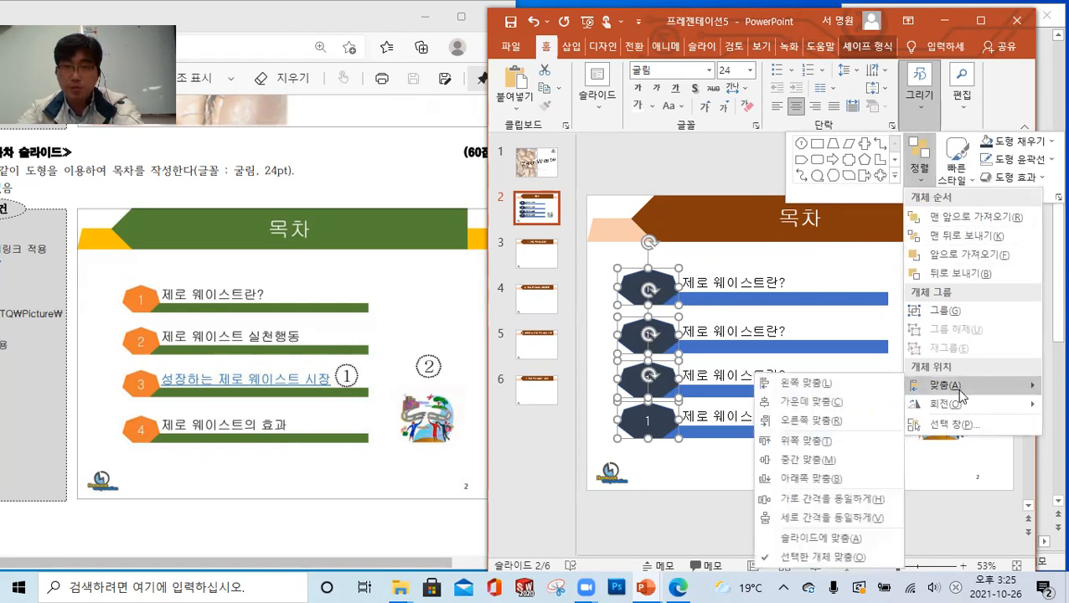
pyautogui.click(825, 517)
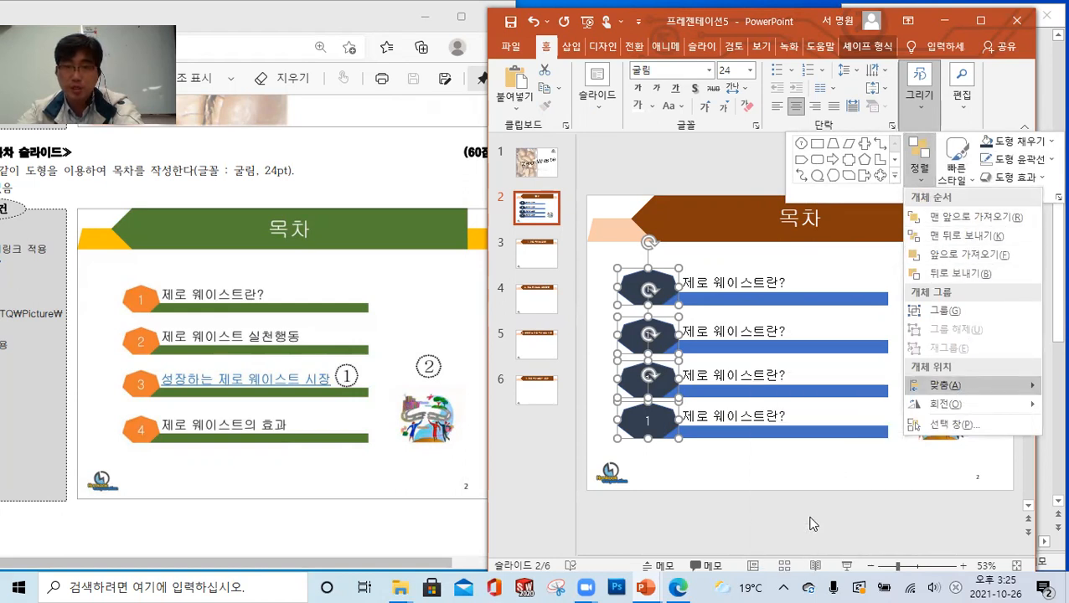
# Select the text boxes of all four contents rows together
pyautogui.click(764, 285)
pyautogui.click(767, 281)
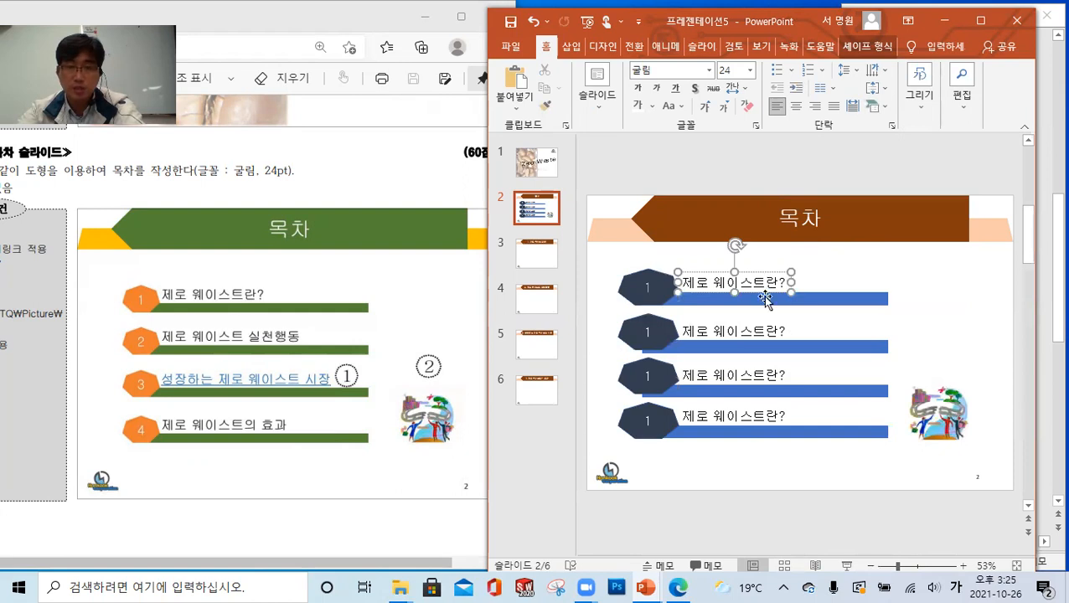
pyautogui.keyDown('shift'); pyautogui.click(764, 330); pyautogui.keyUp('shift')
pyautogui.keyDown('shift'); pyautogui.click(761, 376); pyautogui.keyUp('shift')
pyautogui.keyDown('shift'); pyautogui.click(762, 416); pyautogui.keyUp('shift')
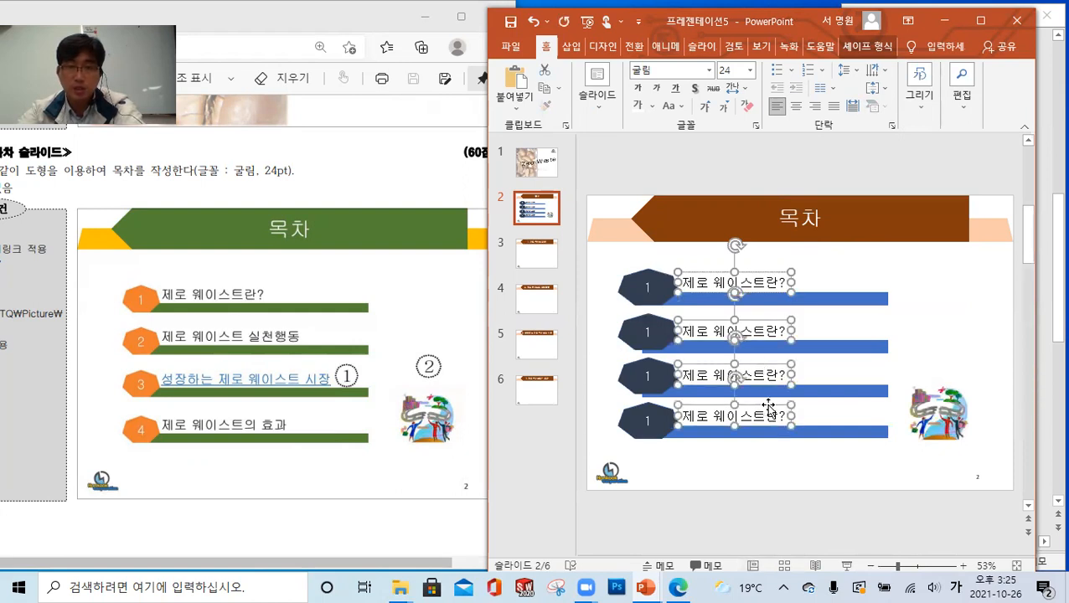